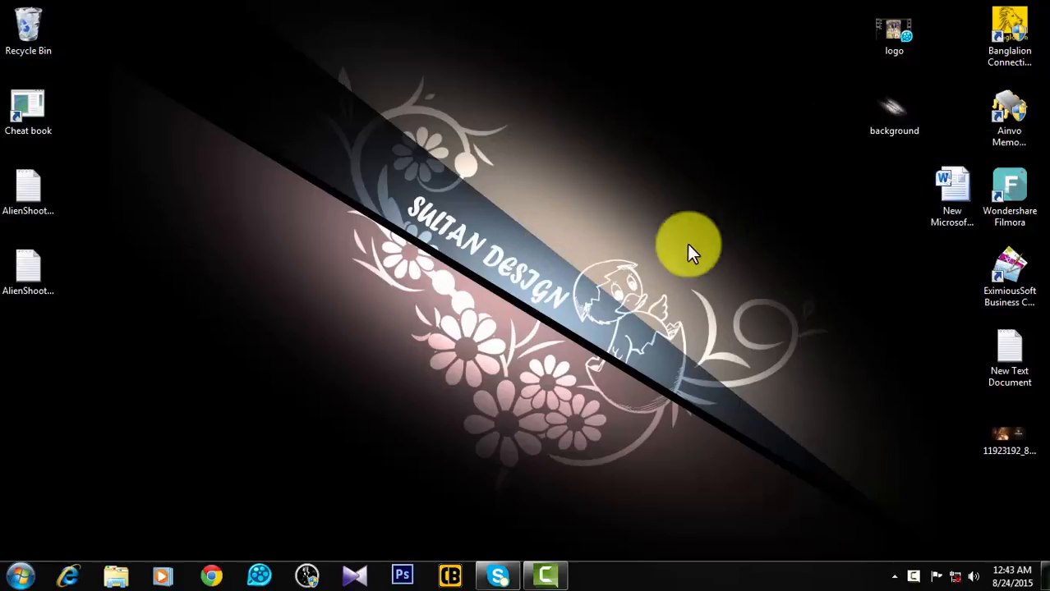
{"action": "right_click", "coordinate": [499, 242]}
{"action": "left_click", "coordinate": [535, 285]}
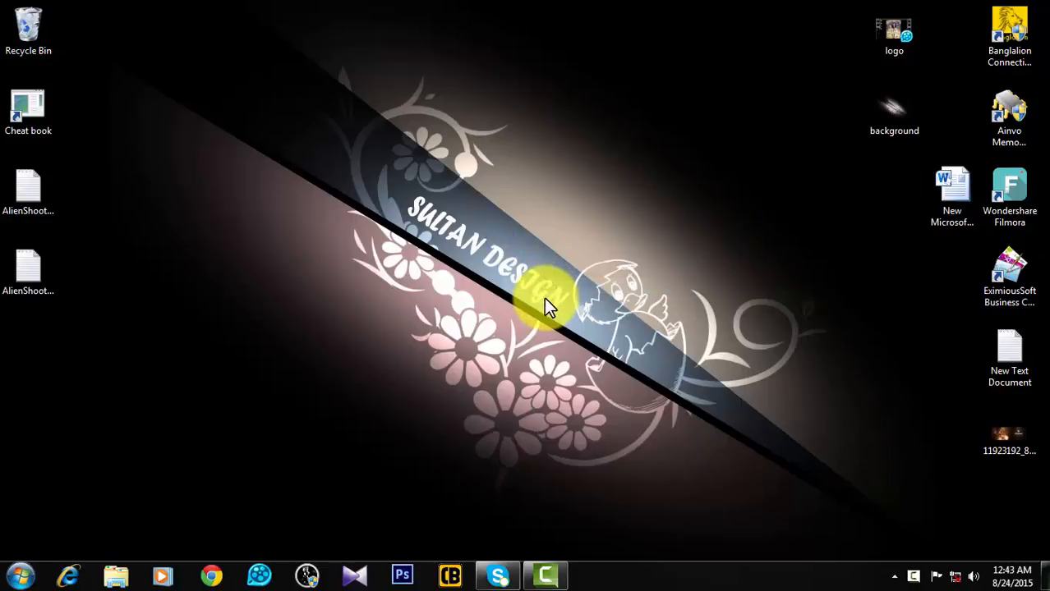
{"action": "right_click", "coordinate": [534, 263]}
{"action": "left_click", "coordinate": [584, 299]}
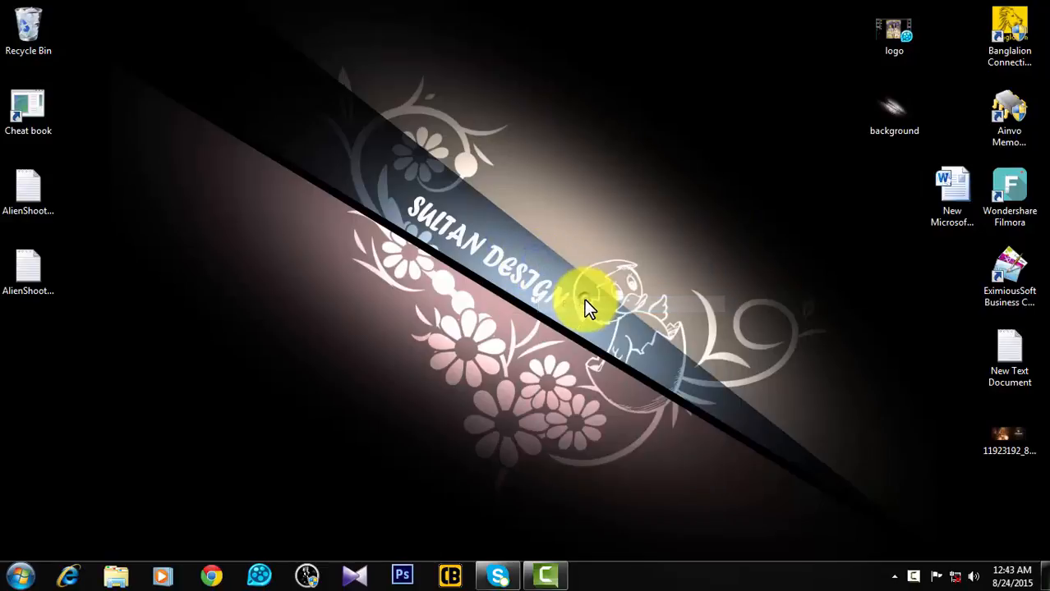
{"action": "right_click", "coordinate": [572, 252]}
{"action": "left_click", "coordinate": [616, 298]}
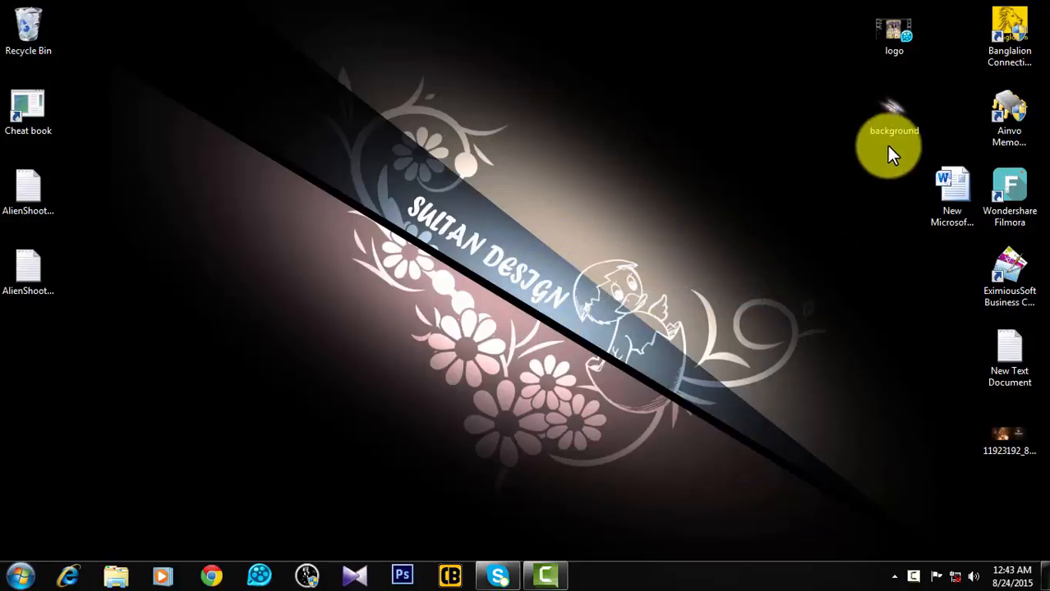
View the background image on the desktop in the photo viewer, close it and refresh the desktop.
{"action": "double_click", "coordinate": [907, 111]}
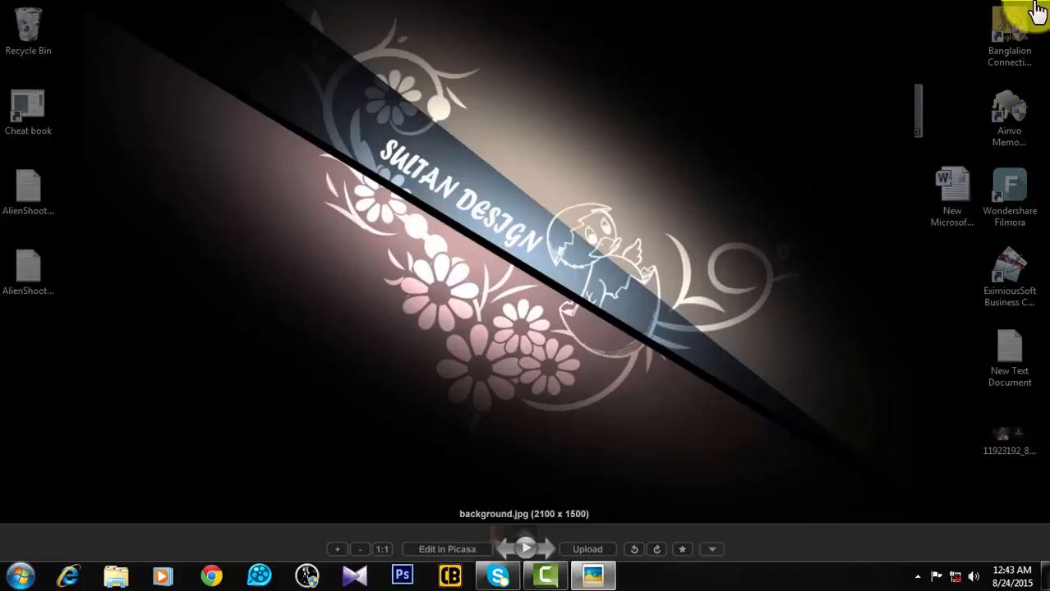
{"action": "left_click", "coordinate": [1036, 11]}
{"action": "right_click", "coordinate": [716, 129]}
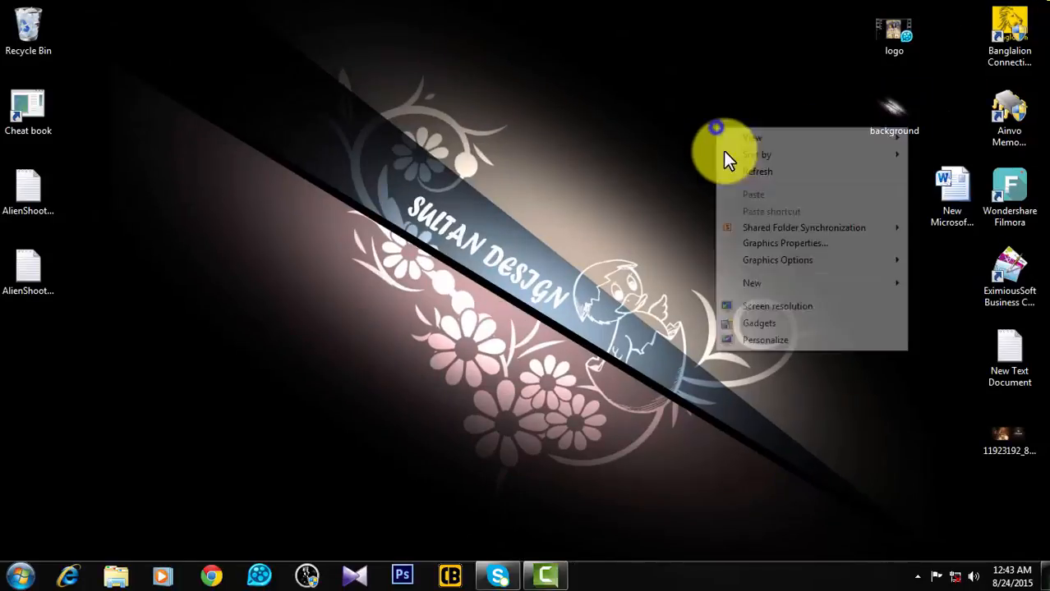
{"action": "left_click", "coordinate": [754, 171]}
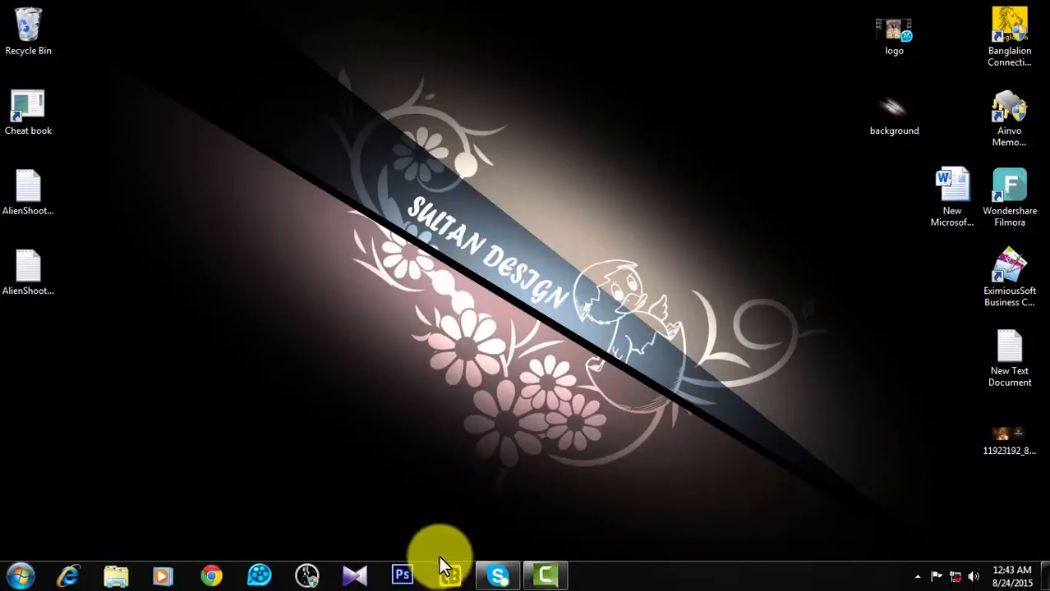
Launch Photoshop and bring its empty workspace to the front.
{"action": "left_click", "coordinate": [402, 577]}
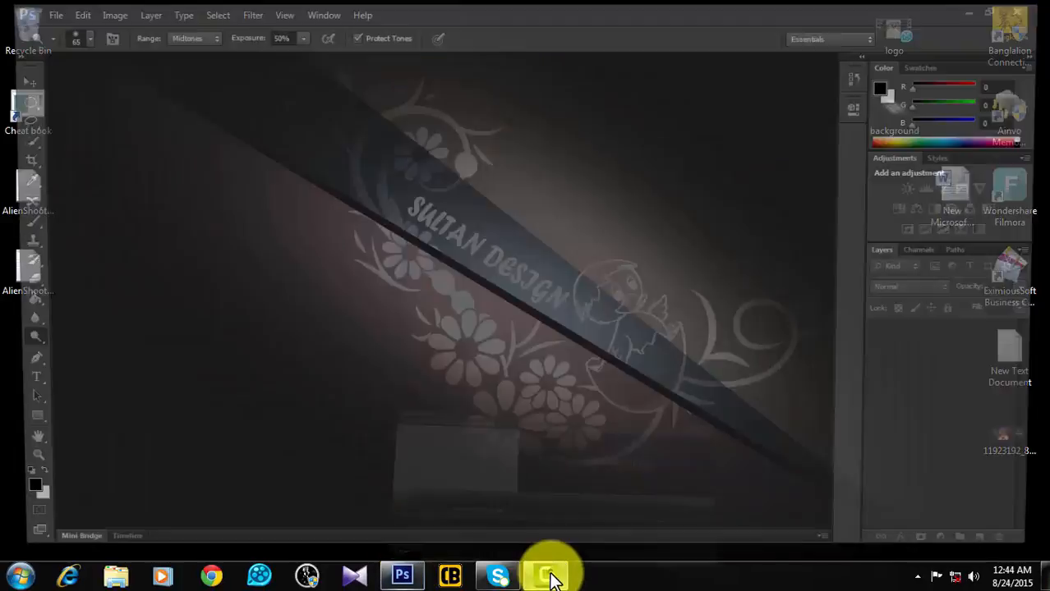
{"action": "left_click", "coordinate": [549, 577]}
{"action": "left_click", "coordinate": [548, 577]}
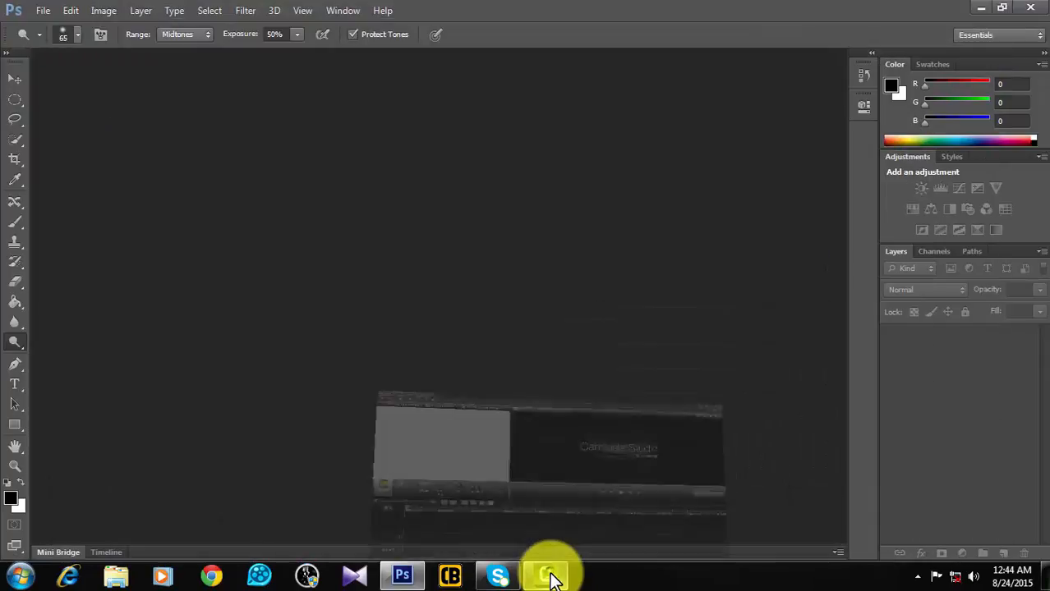
{"action": "left_click", "coordinate": [919, 580]}
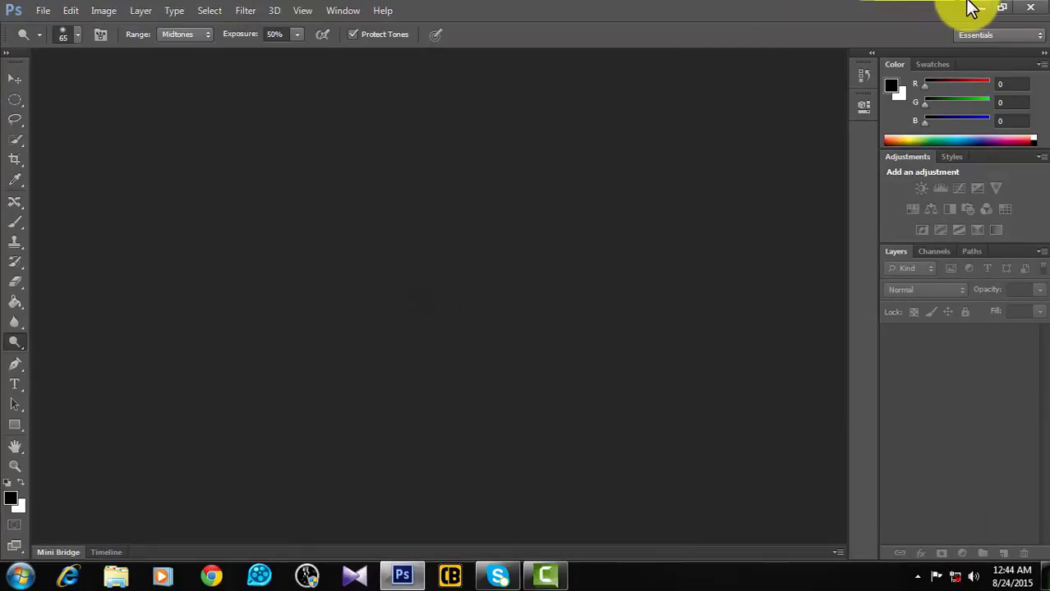
Create a new document 7 by 5 inches at 300 pixels/inch in RGB Color with a white background.
{"action": "left_click", "coordinate": [40, 10]}
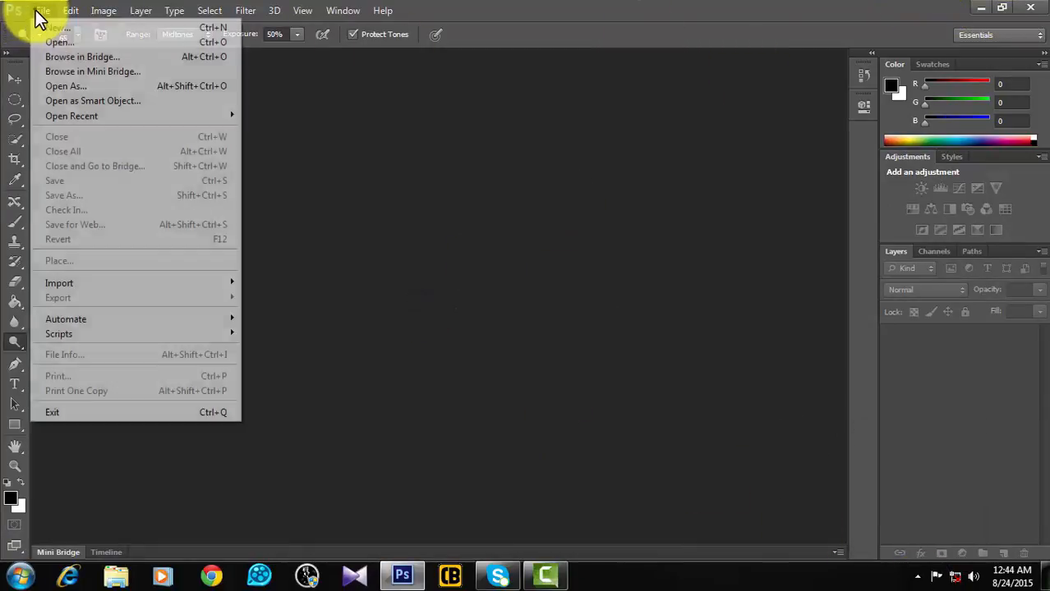
{"action": "left_click", "coordinate": [63, 21]}
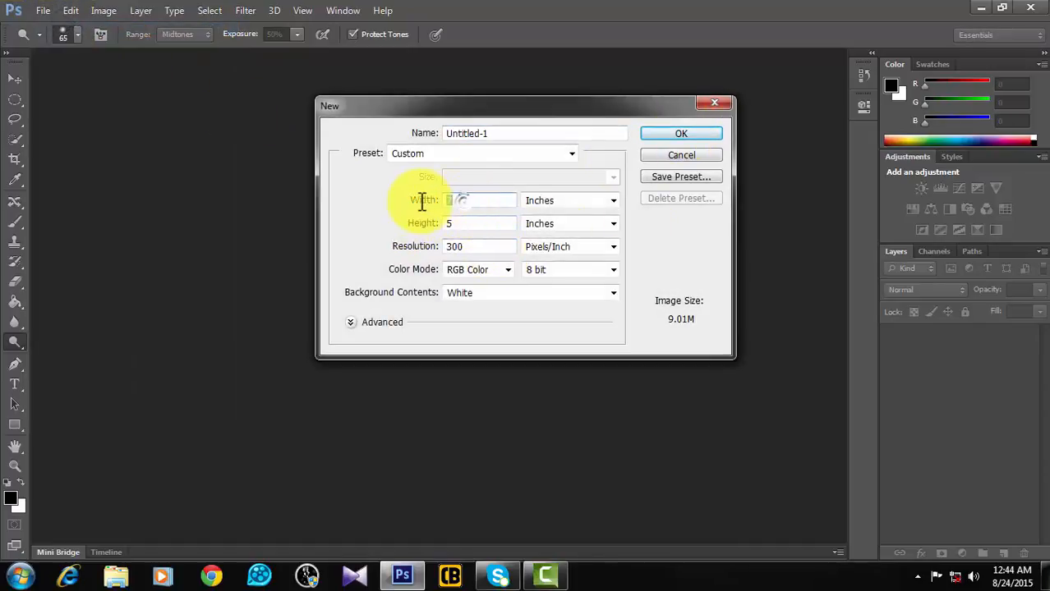
{"action": "left_click", "coordinate": [469, 223]}
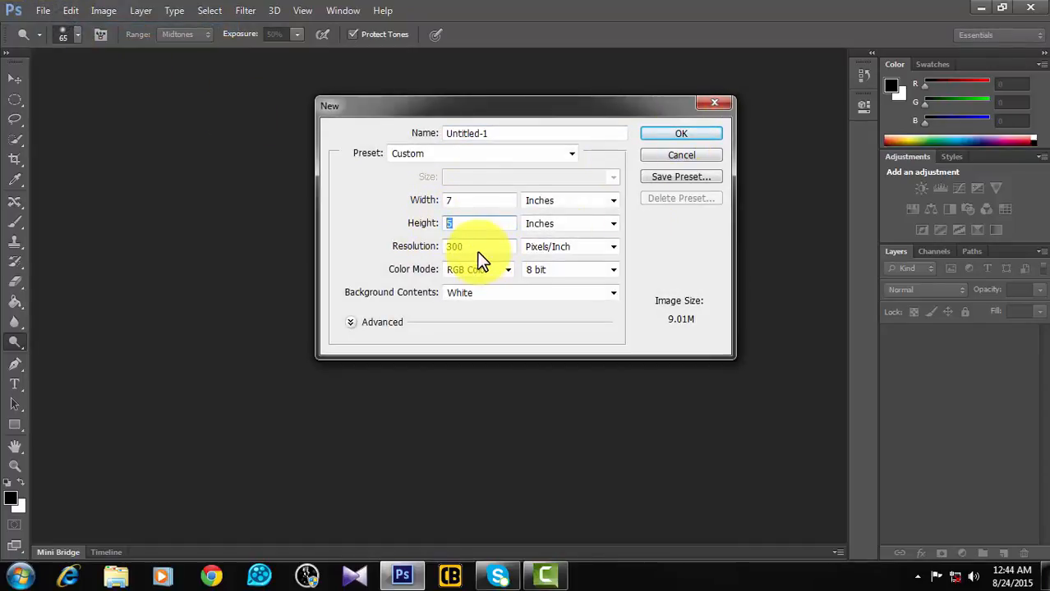
{"action": "left_click", "coordinate": [442, 248]}
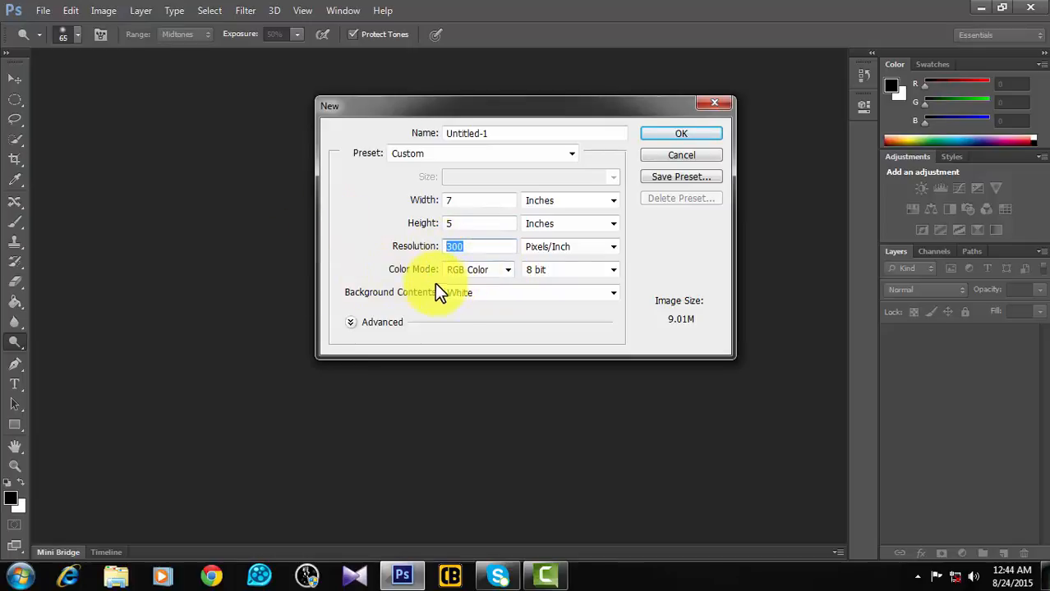
{"action": "left_click", "coordinate": [506, 272]}
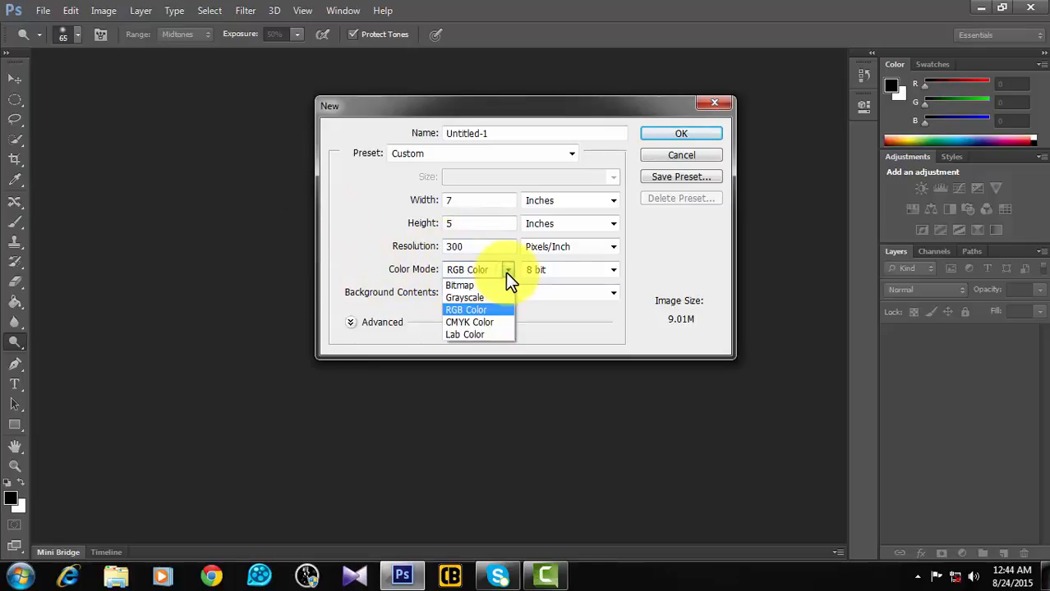
{"action": "left_click", "coordinate": [505, 272]}
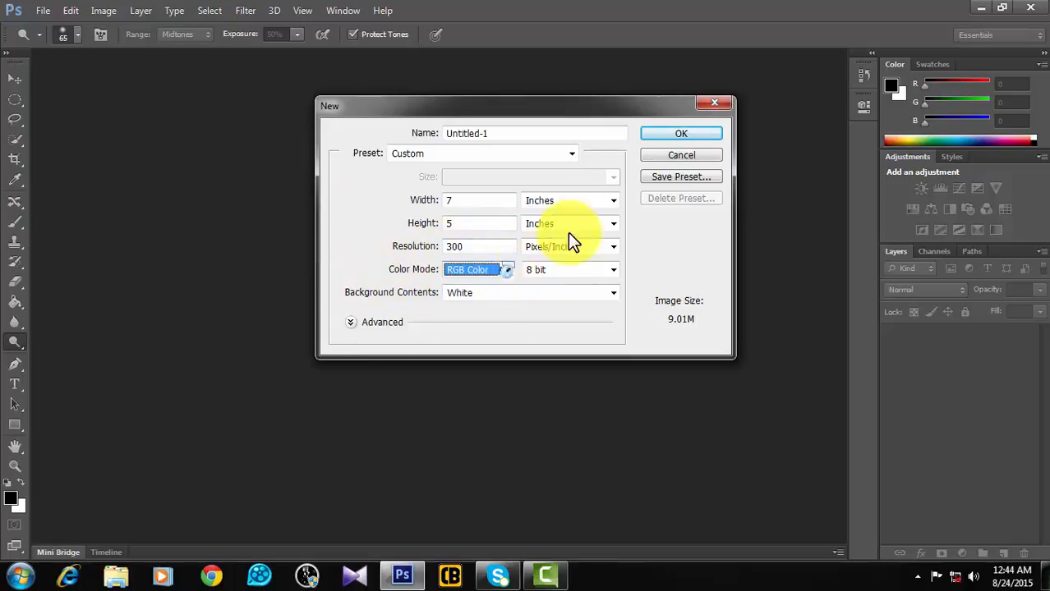
{"action": "left_click", "coordinate": [675, 133]}
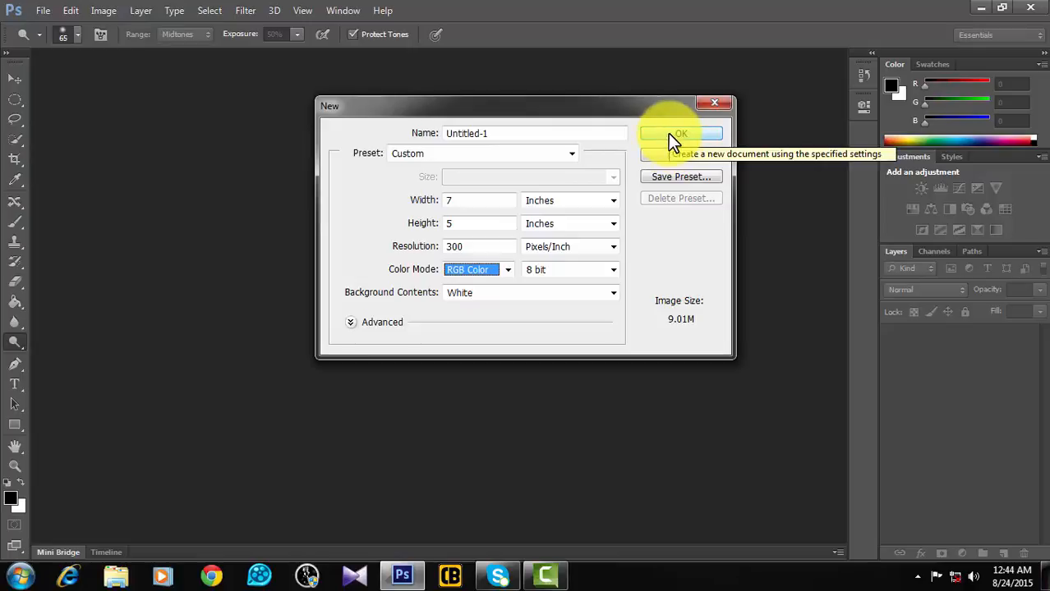
{"action": "left_click", "coordinate": [668, 134]}
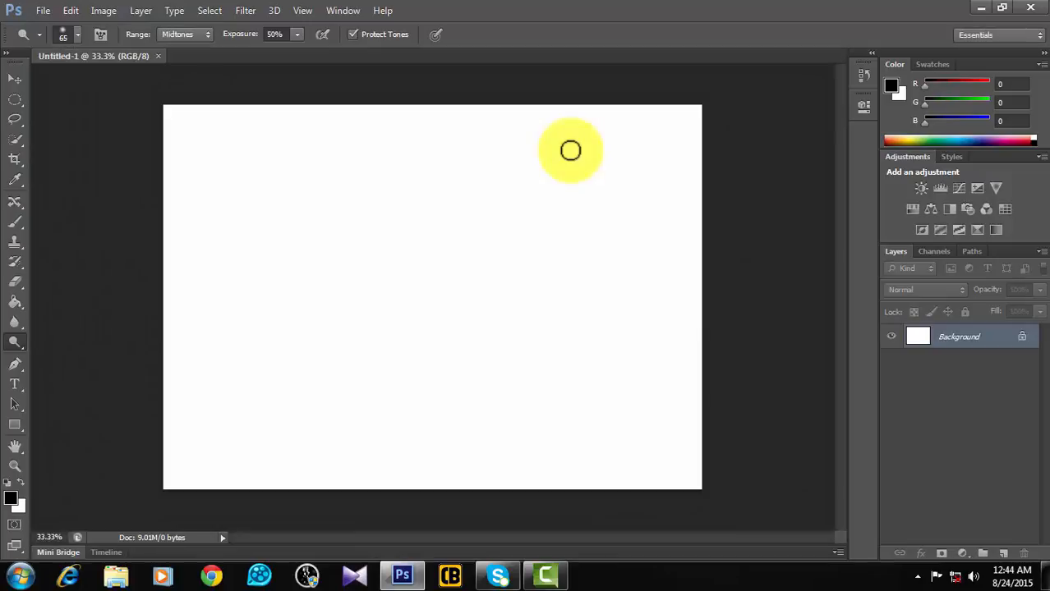
Fill the Background layer with the black foreground colour using the Paint Bucket Tool.
{"action": "left_click", "coordinate": [24, 81]}
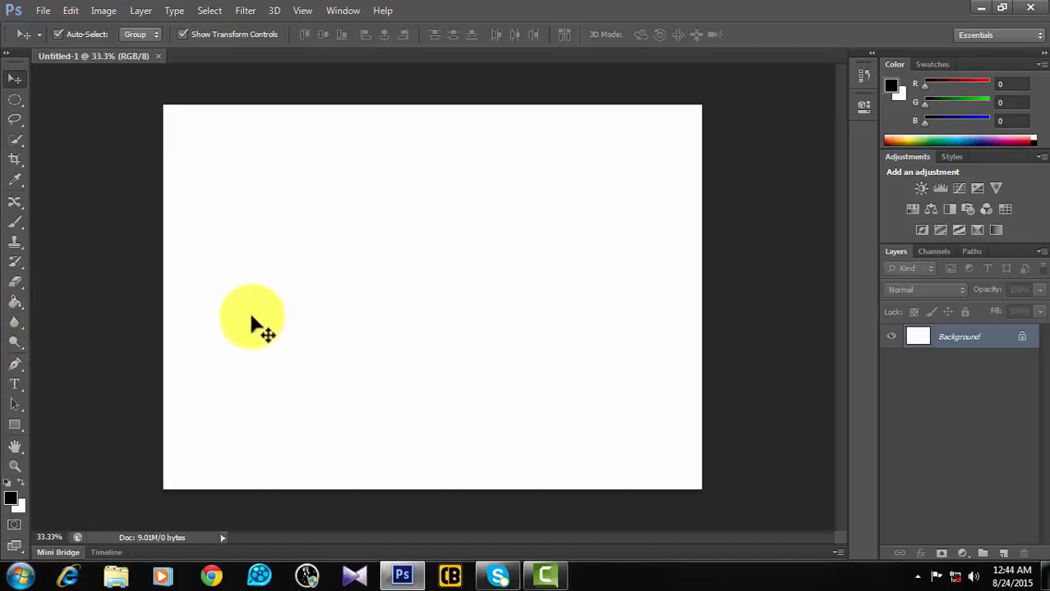
{"action": "left_click", "coordinate": [15, 304]}
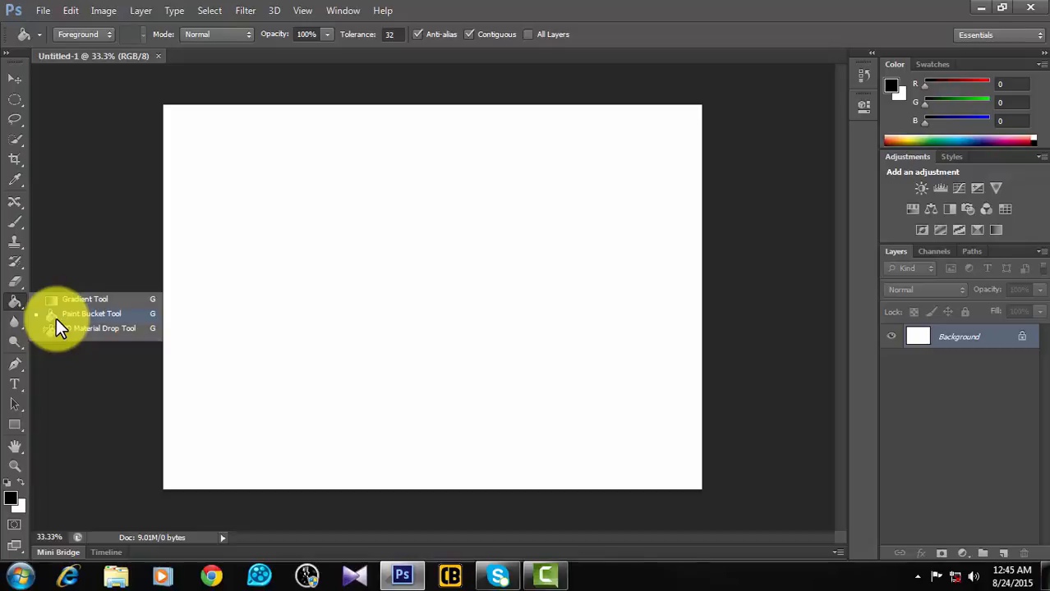
{"action": "left_click", "coordinate": [56, 319]}
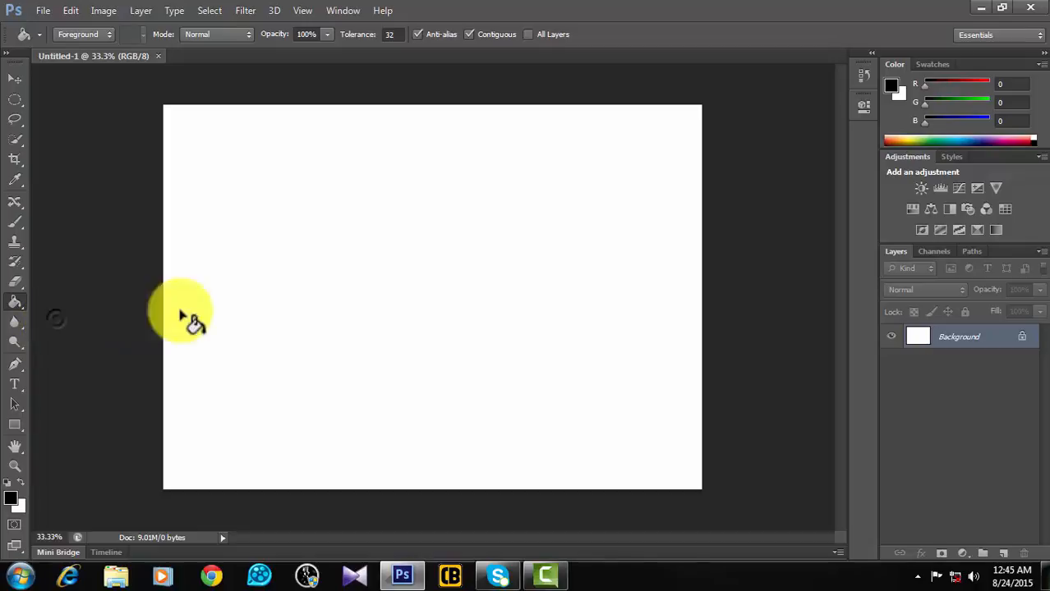
{"action": "left_click", "coordinate": [279, 303]}
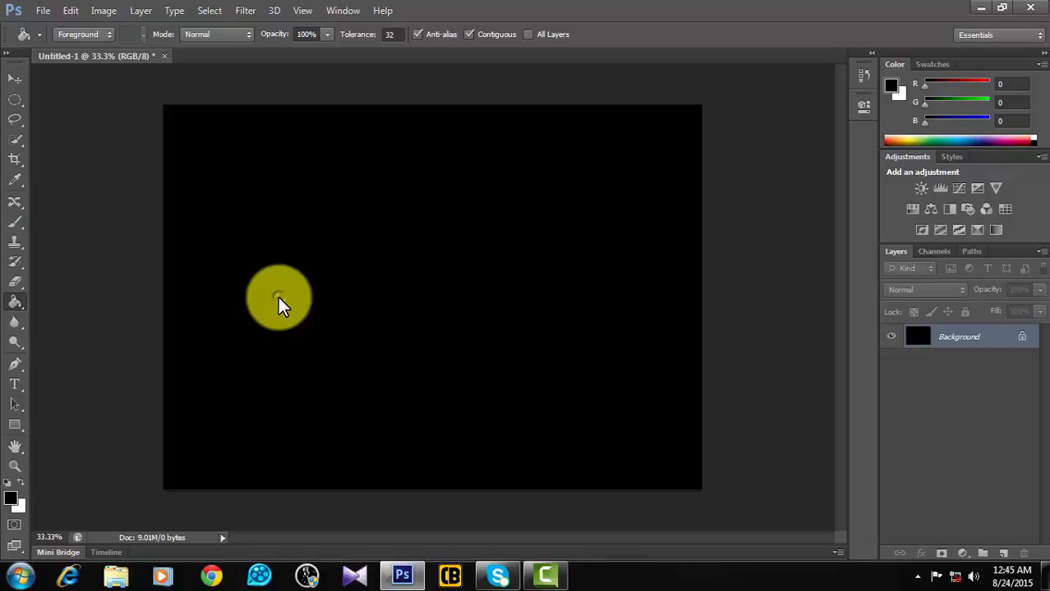
{"action": "right_click", "coordinate": [11, 302]}
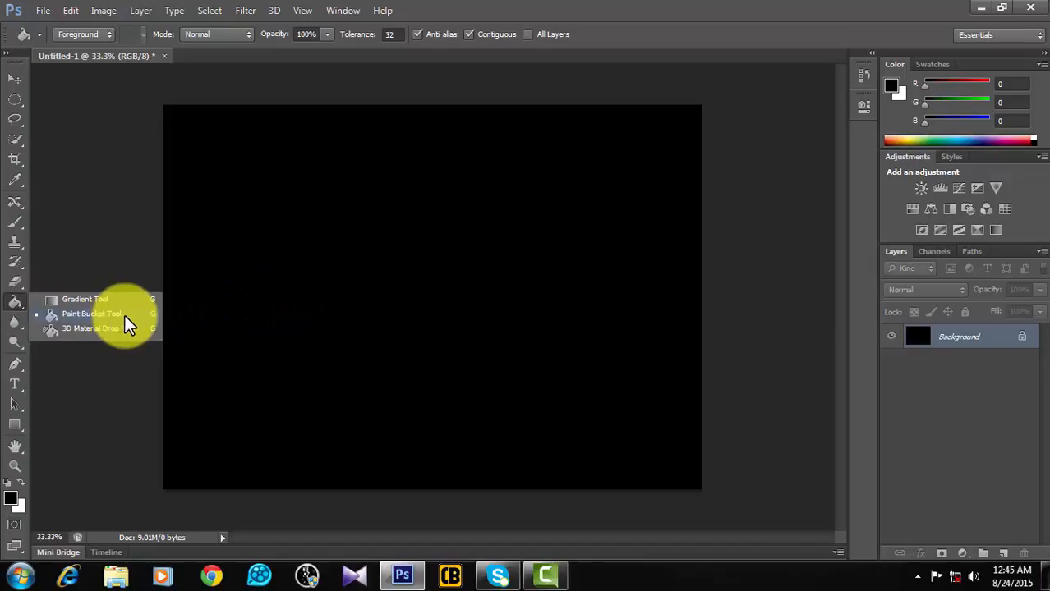
{"action": "left_click", "coordinate": [152, 316]}
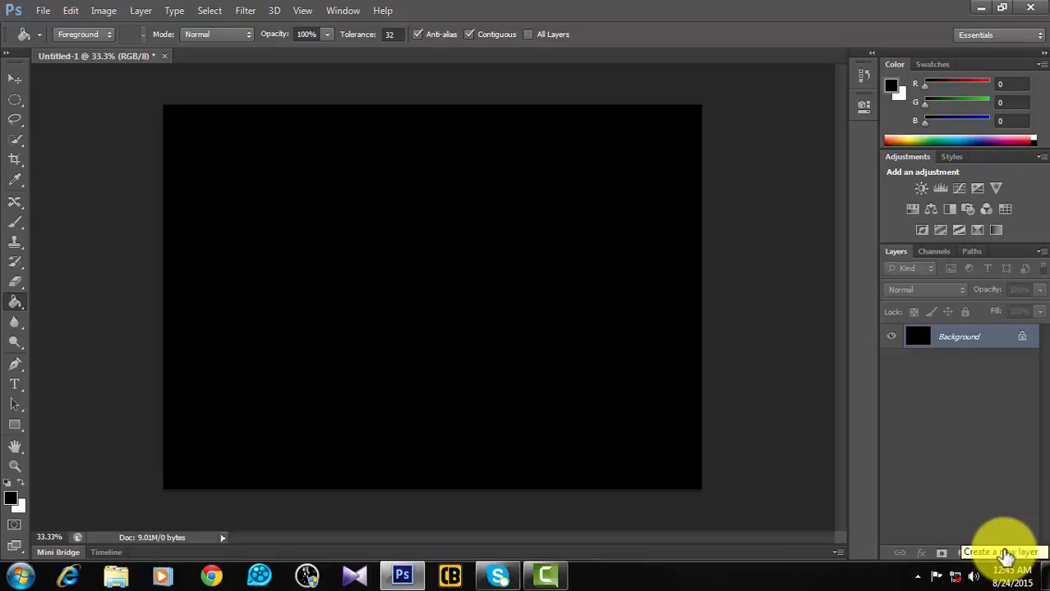
Add a new layer above the Background, fill it with black and switch to the Move Tool.
{"action": "left_click", "coordinate": [1003, 553]}
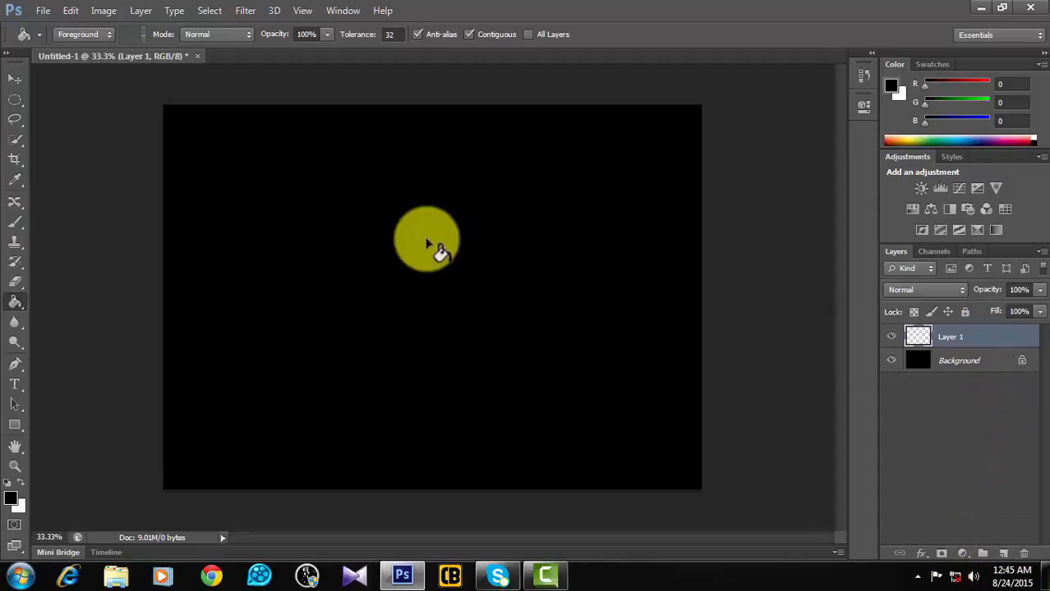
{"action": "left_click", "coordinate": [397, 279]}
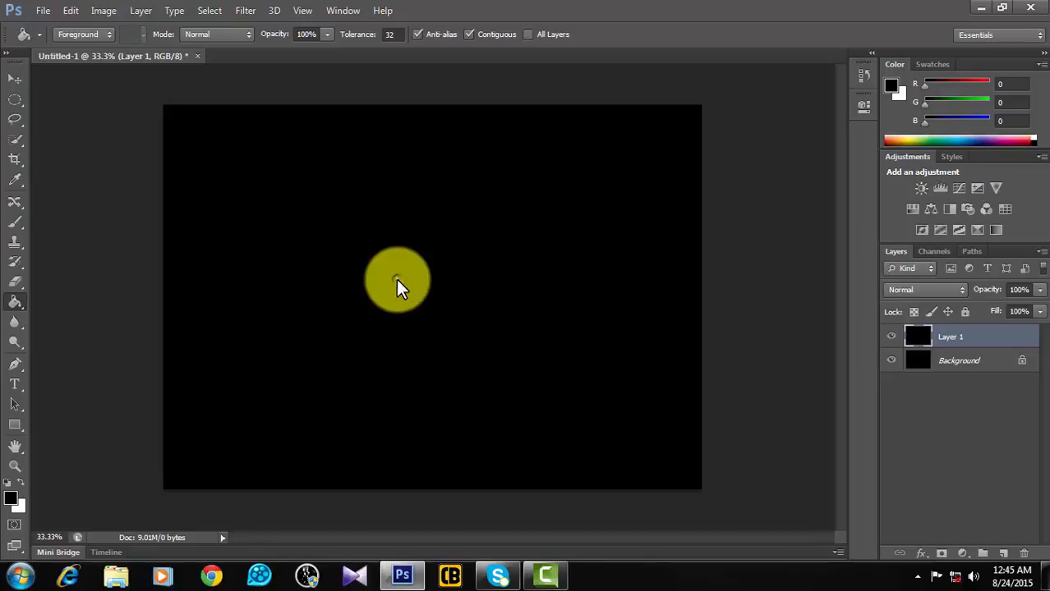
{"action": "left_click", "coordinate": [14, 80]}
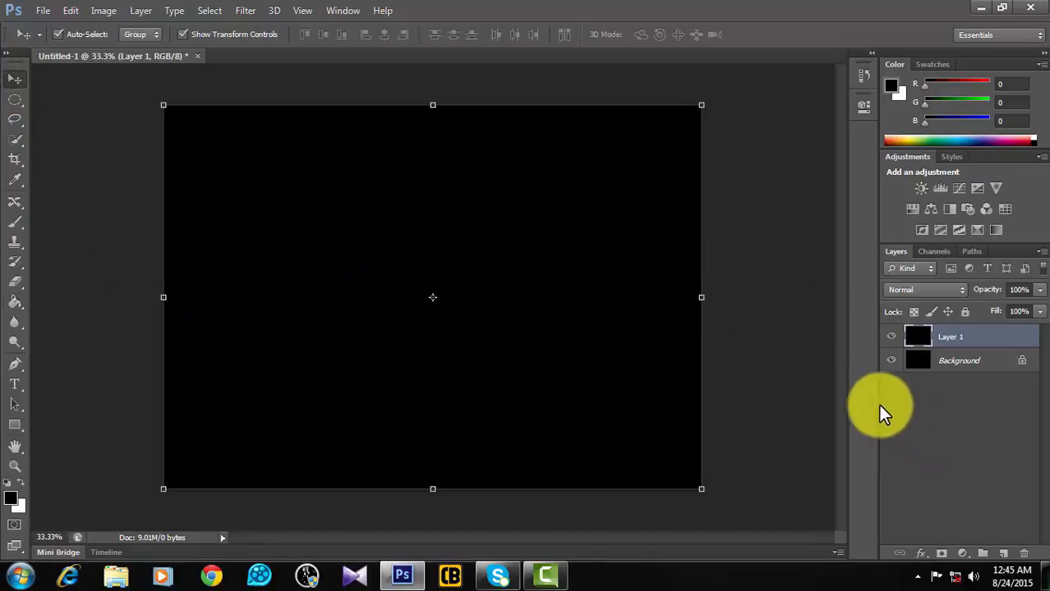
Check the two black layers by toggling the visibility of each off and on, ending with Layer 1 selected.
{"action": "left_click", "coordinate": [901, 365]}
{"action": "left_click", "coordinate": [949, 340]}
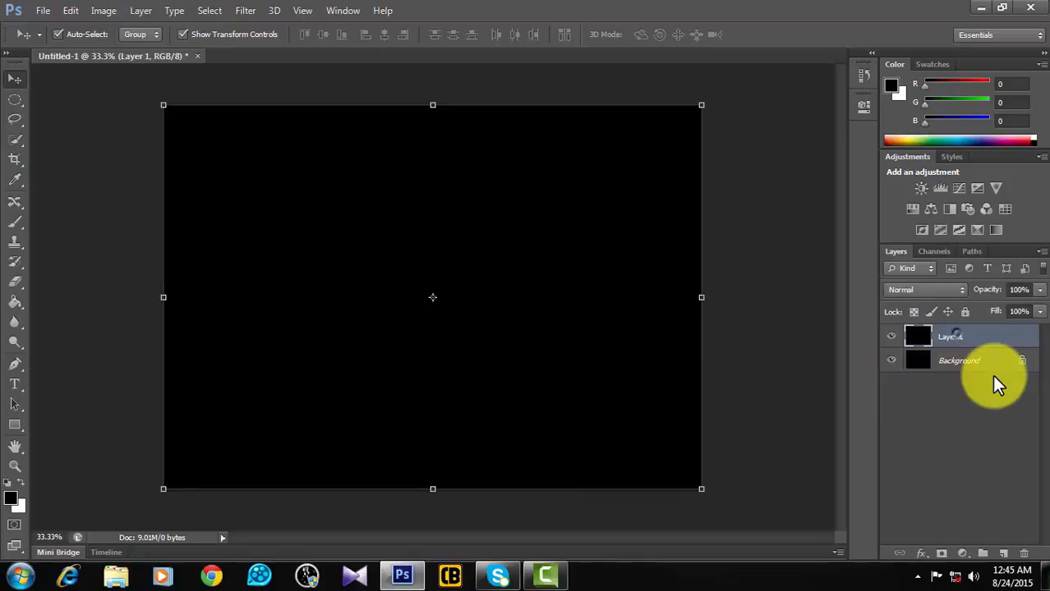
{"action": "left_click", "coordinate": [923, 368]}
{"action": "left_click", "coordinate": [892, 337]}
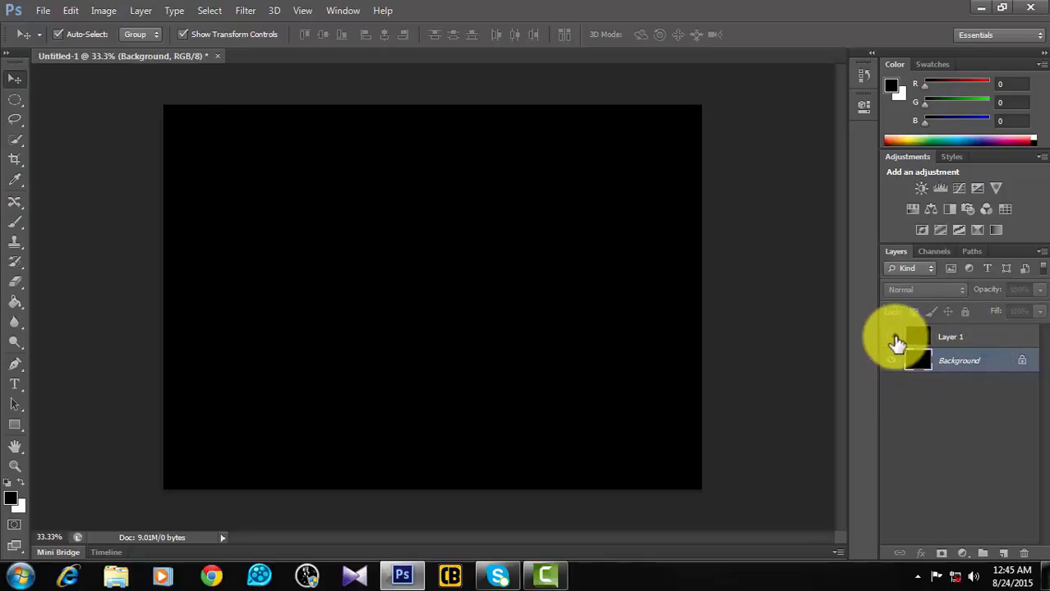
{"action": "left_click", "coordinate": [892, 363]}
{"action": "left_click", "coordinate": [892, 338]}
{"action": "left_click", "coordinate": [892, 363]}
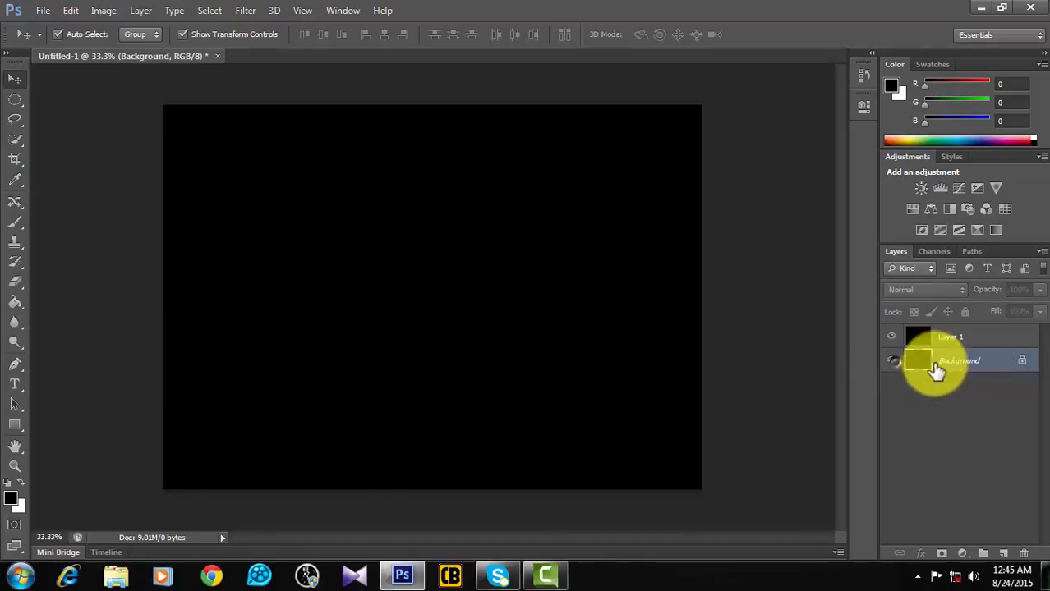
{"action": "left_click", "coordinate": [973, 339]}
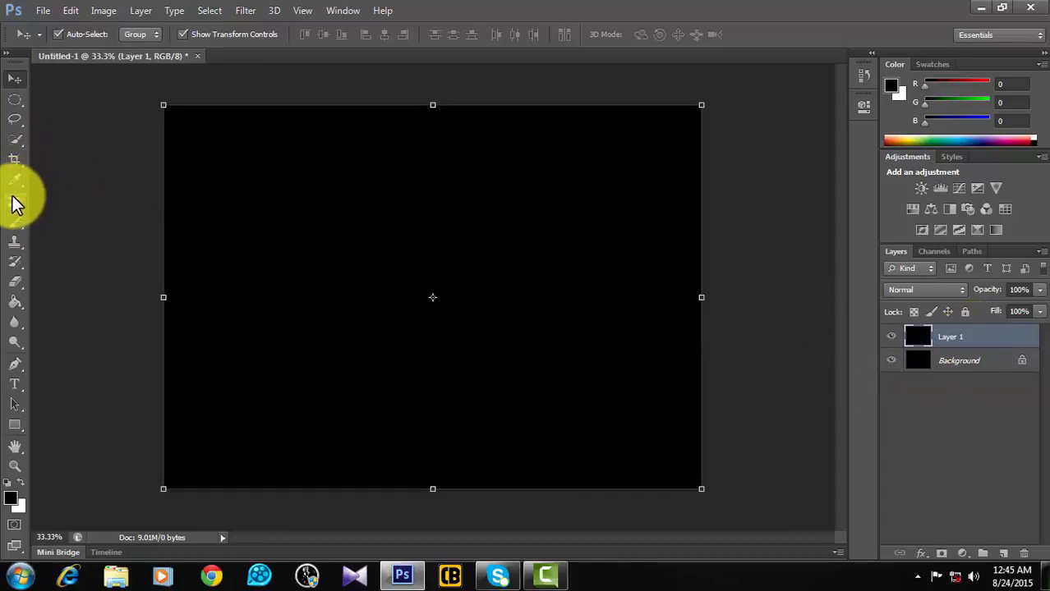
Set up the Brush Tool with a soft round tip at 0% hardness and a size of 329 px.
{"action": "left_click", "coordinate": [15, 221]}
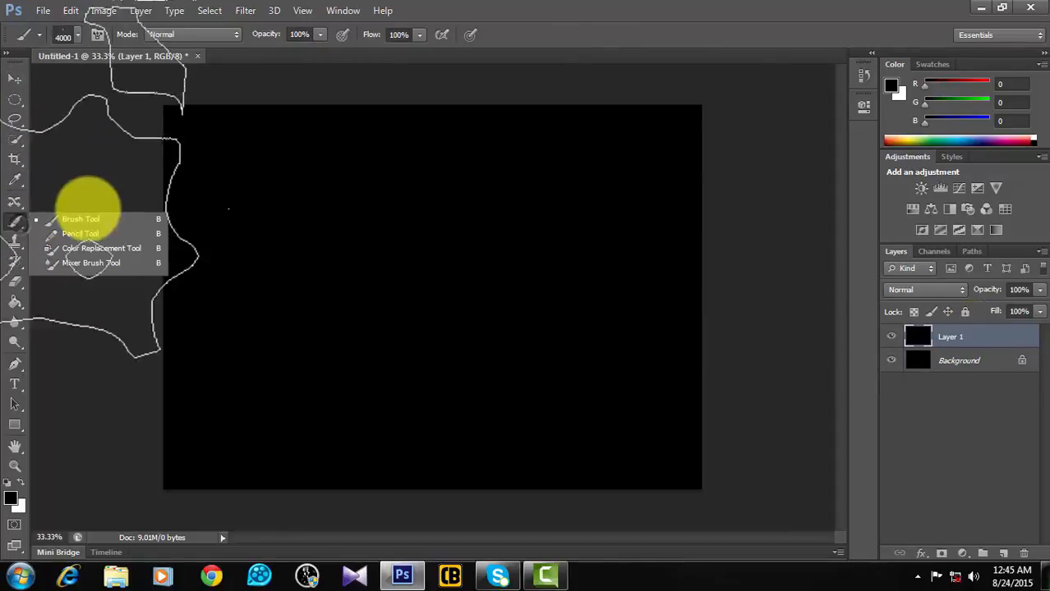
{"action": "left_click", "coordinate": [80, 36]}
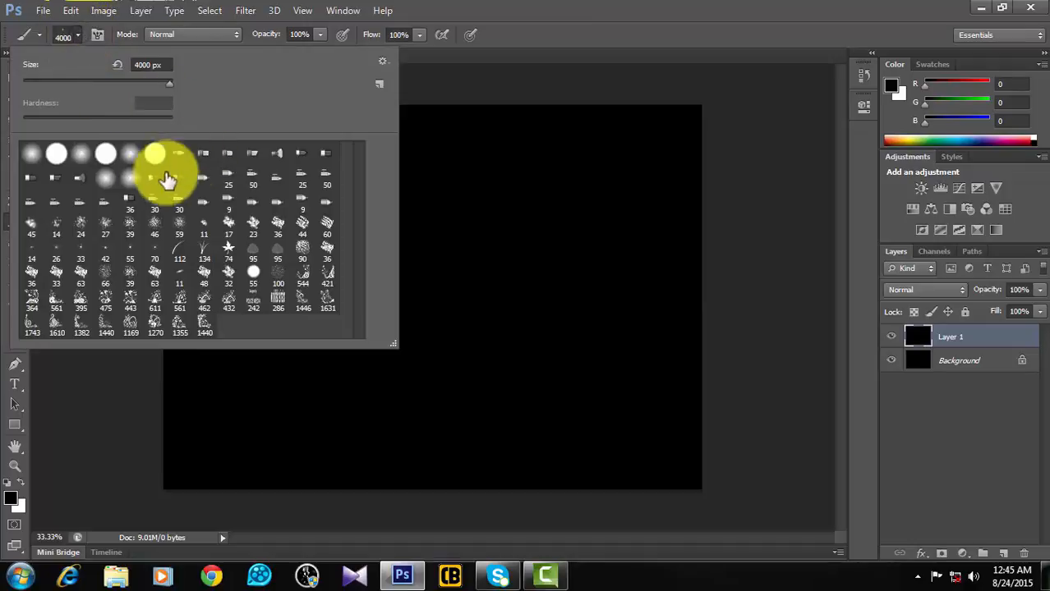
{"action": "left_click", "coordinate": [83, 160]}
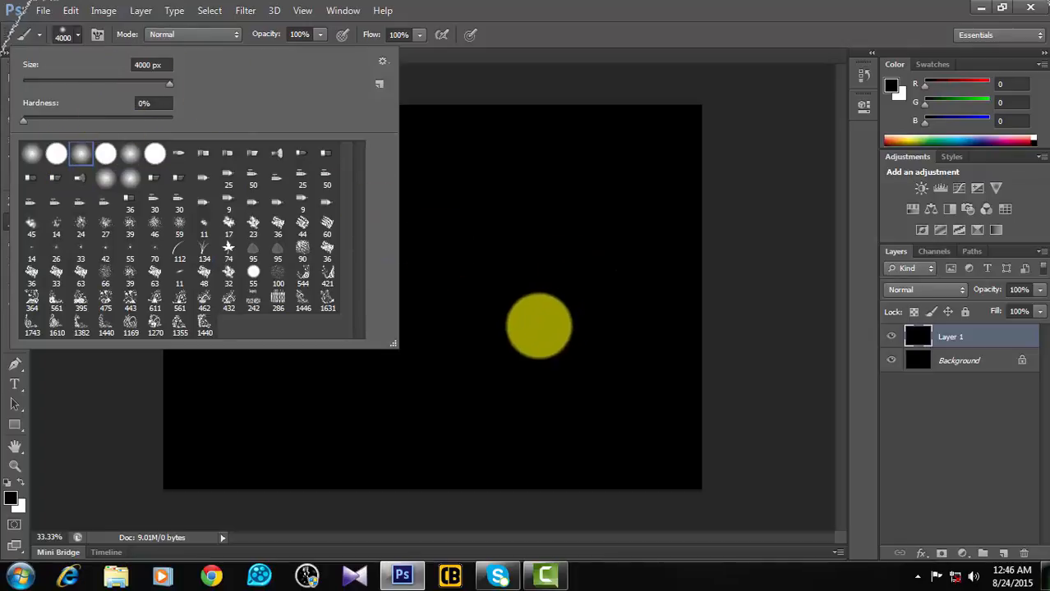
{"action": "left_click_drag", "start_coordinate": [171, 83], "coordinate": [124, 83]}
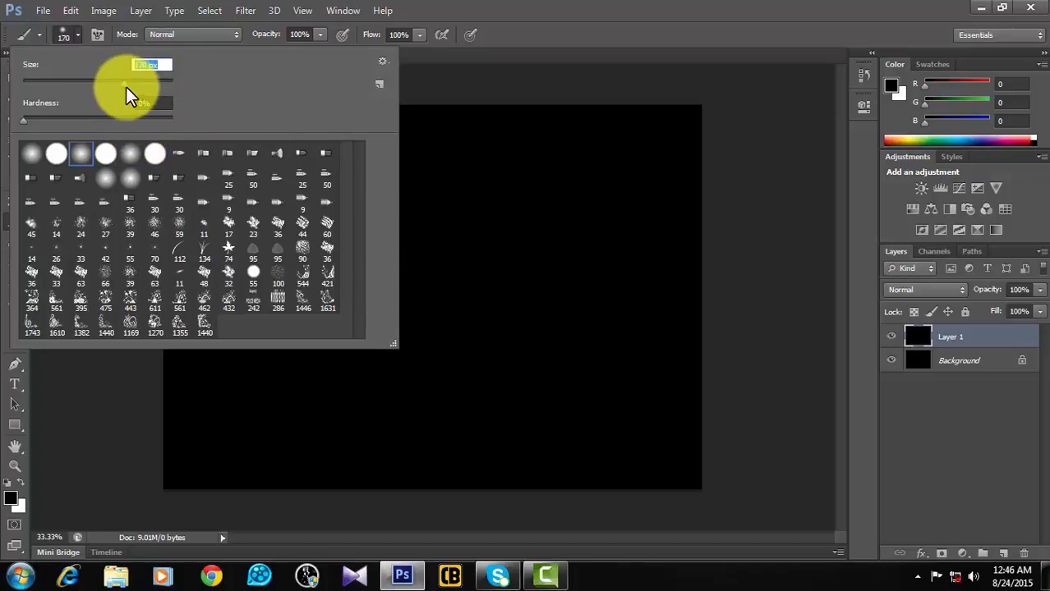
{"action": "left_click_drag", "start_coordinate": [125, 86], "coordinate": [137, 80]}
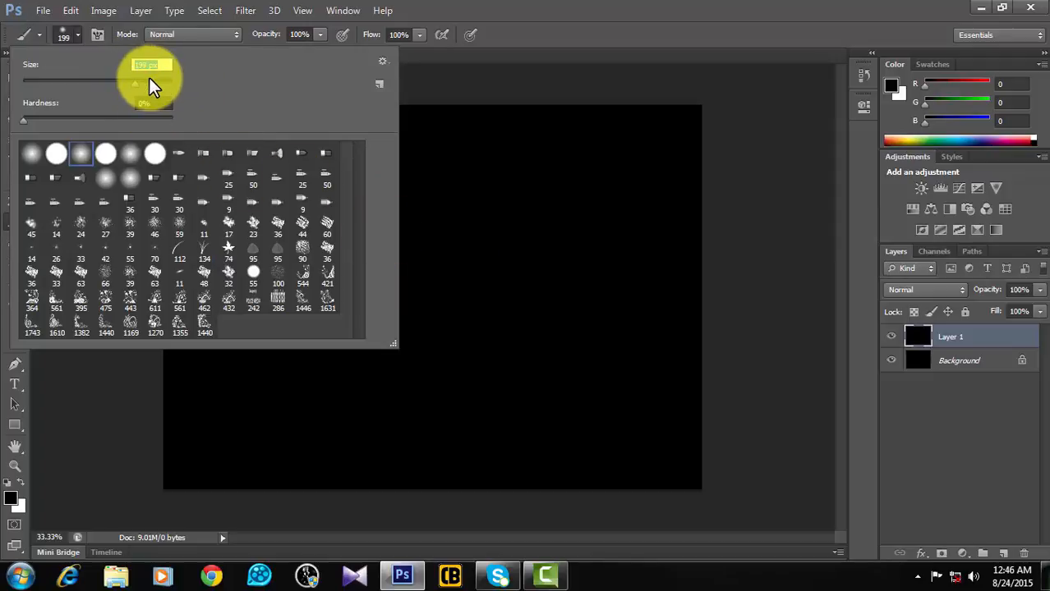
{"action": "key", "text": "Up"}
{"action": "key", "text": "Up"}
{"action": "key", "text": "Up"}
{"action": "key", "text": "Up"}
{"action": "key", "text": "Up"}
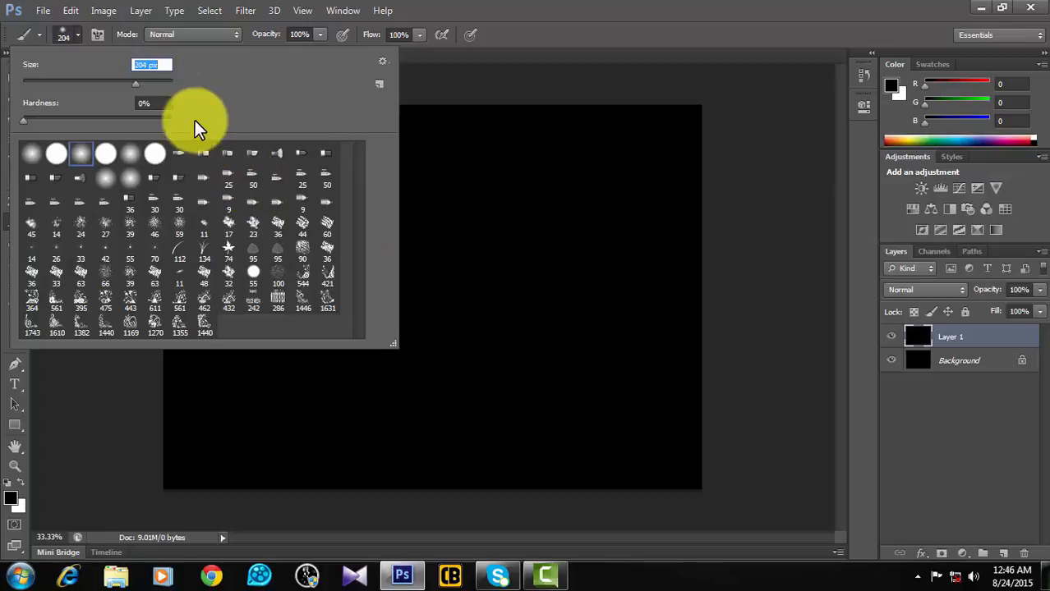
{"action": "key", "text": "Up"}
{"action": "key", "text": "Up"}
{"action": "key", "text": "Up"}
{"action": "key", "text": "Up"}
{"action": "left_click", "coordinate": [145, 81]}
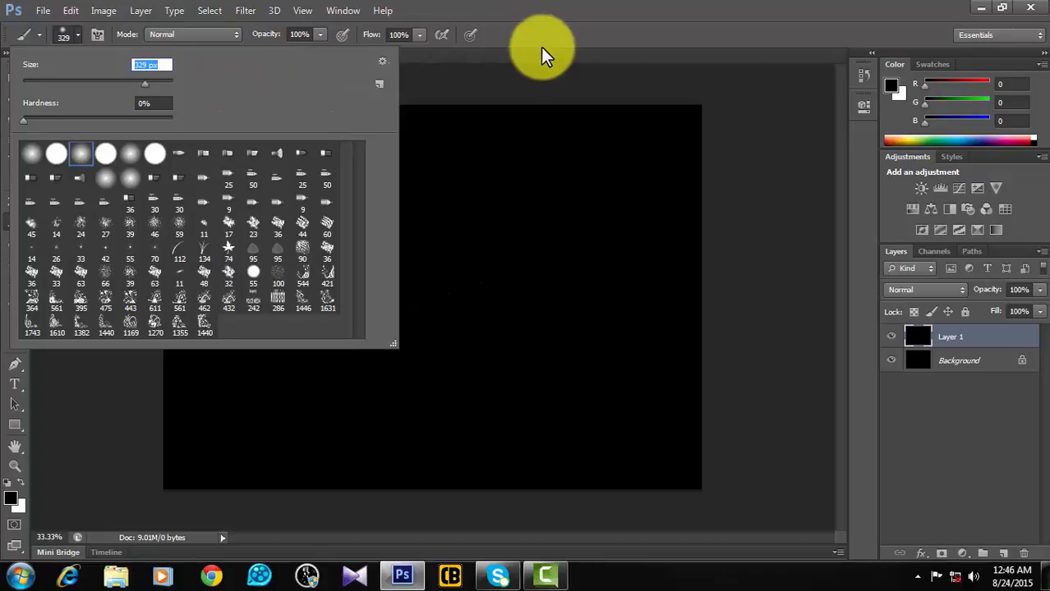
{"action": "left_click", "coordinate": [530, 16]}
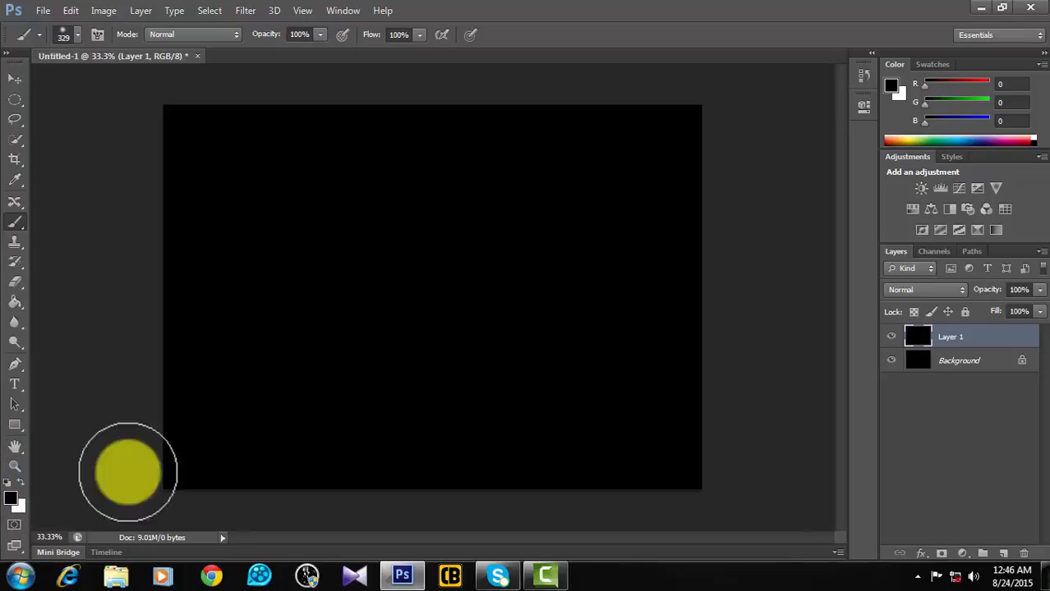
On a new layer above Layer 1, paint one soft dab of light grey #c4c4c4 near the canvas centre.
{"action": "left_click", "coordinate": [1003, 554]}
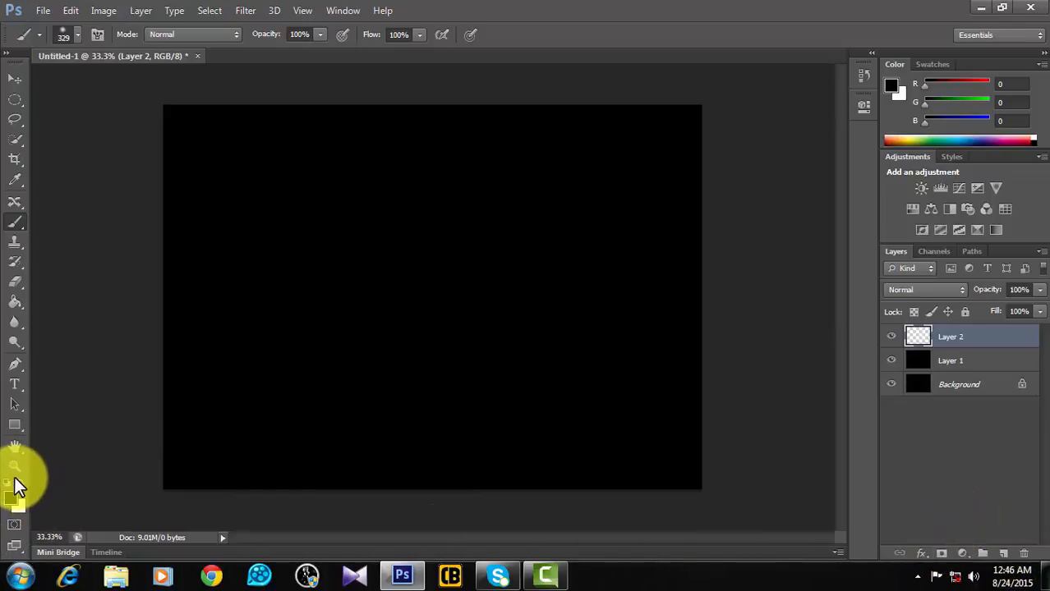
{"action": "left_click", "coordinate": [12, 500]}
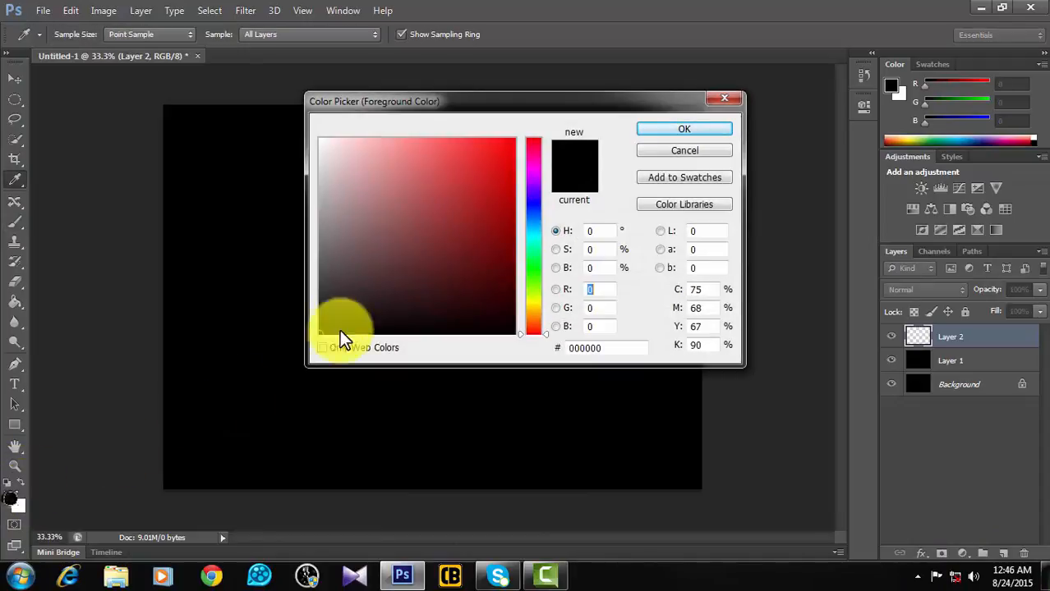
{"action": "left_click_drag", "start_coordinate": [347, 236], "coordinate": [315, 190]}
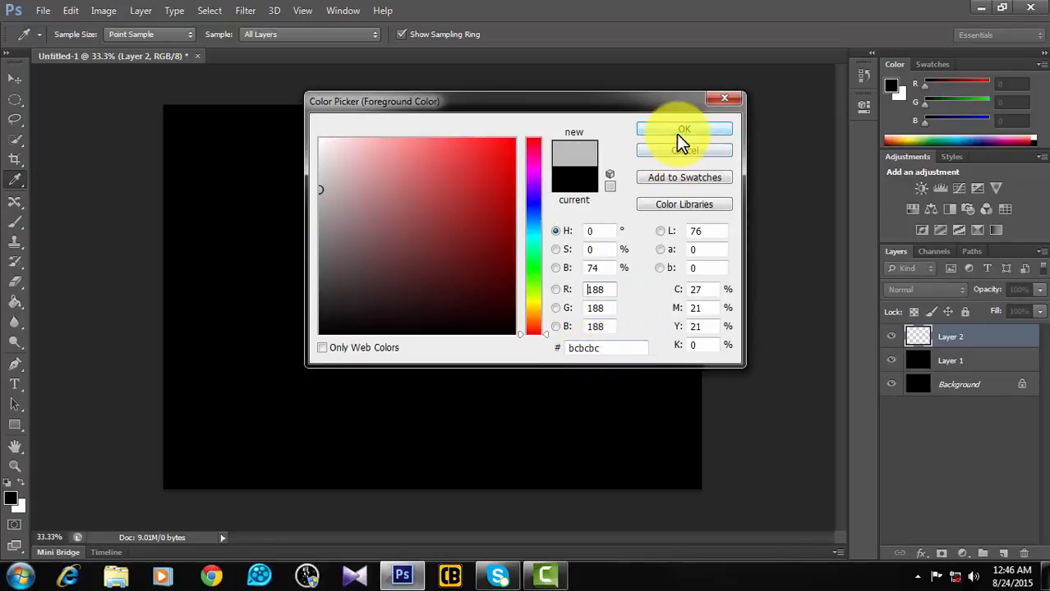
{"action": "mouse_move", "coordinate": [322, 176]}
{"action": "left_mouse_down"}
{"action": "mouse_move", "coordinate": [319, 206]}
{"action": "mouse_move", "coordinate": [315, 184]}
{"action": "left_mouse_up"}
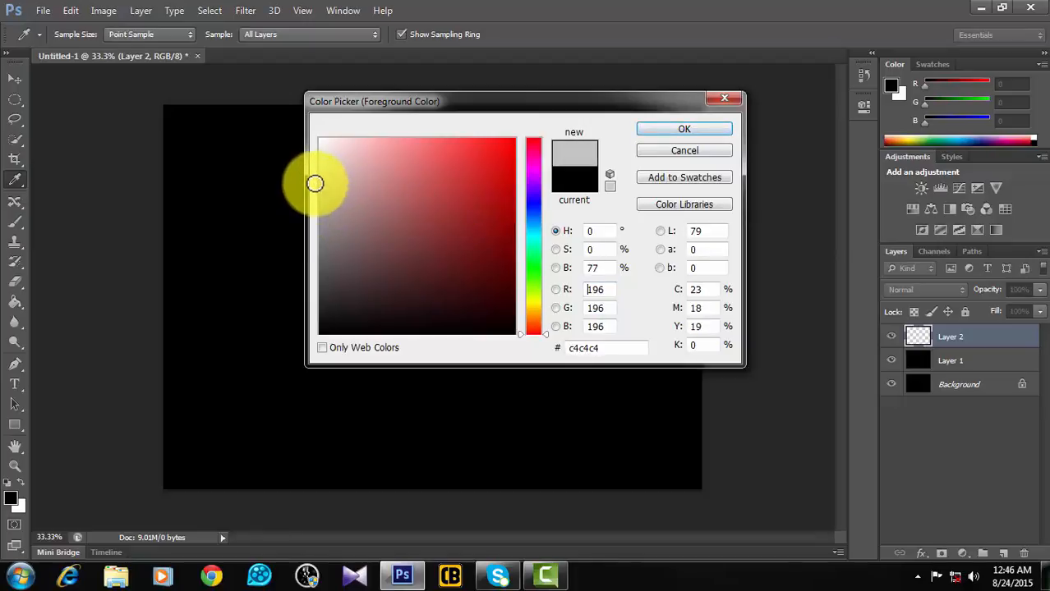
{"action": "left_click", "coordinate": [691, 131]}
{"action": "key", "text": "b"}
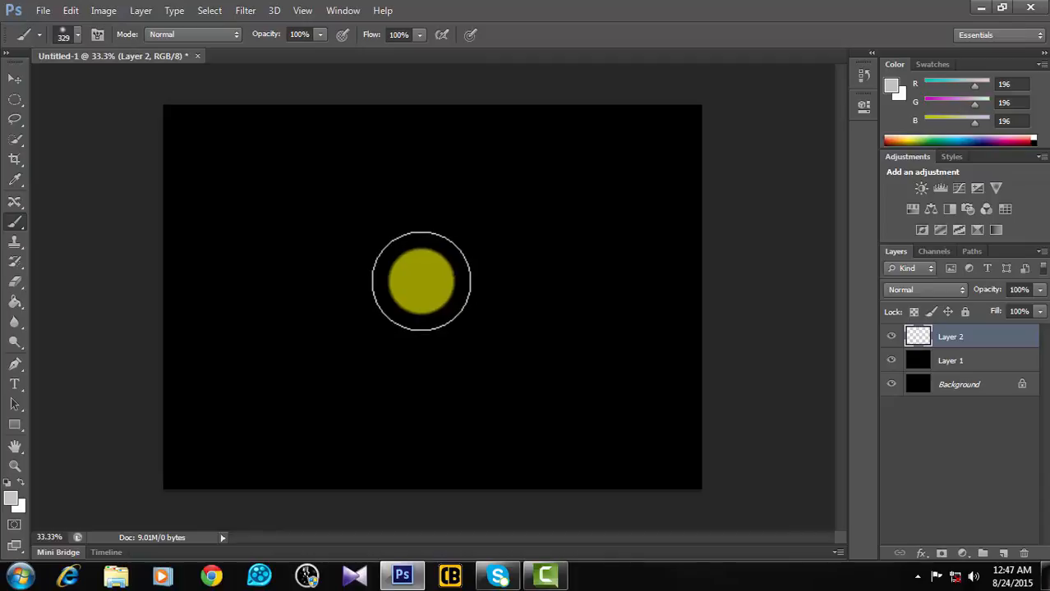
{"action": "left_click", "coordinate": [421, 281]}
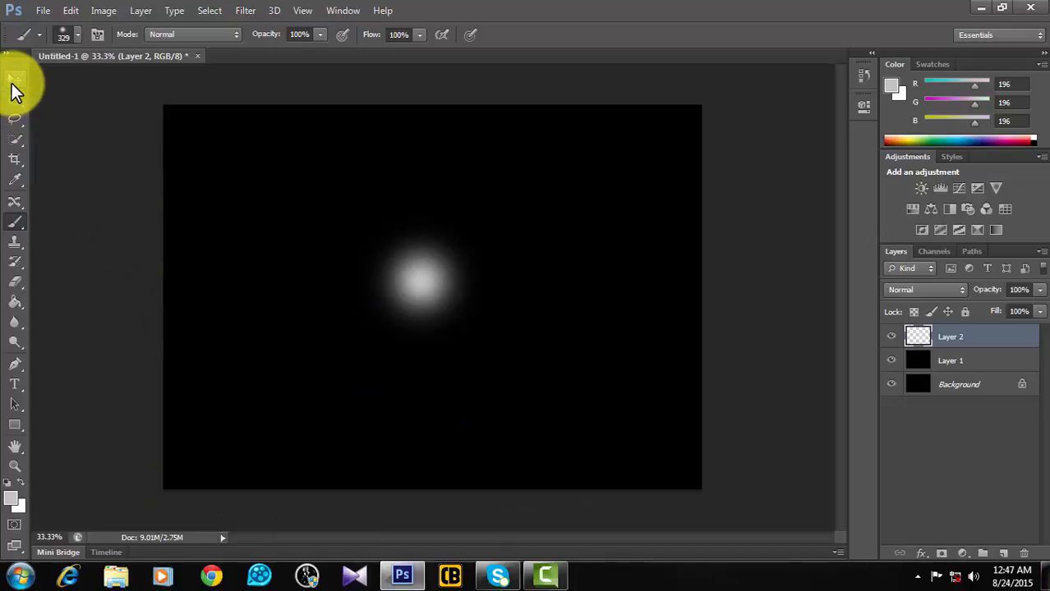
{"action": "left_click", "coordinate": [15, 80]}
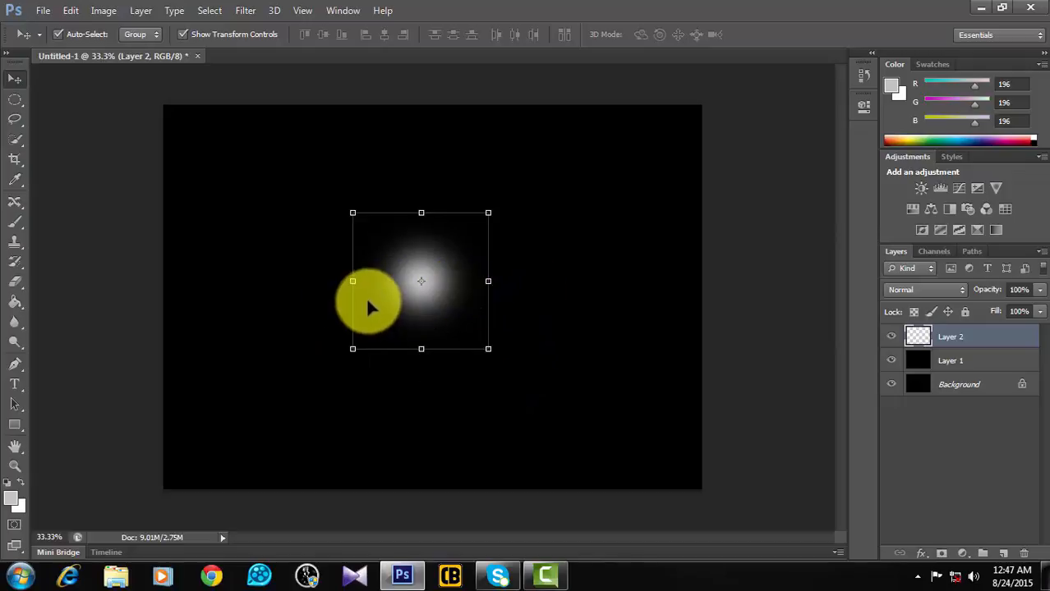
Delete the upper half of the grey glow using a rectangular marquee selection, and deselect.
{"action": "left_click", "coordinate": [13, 101]}
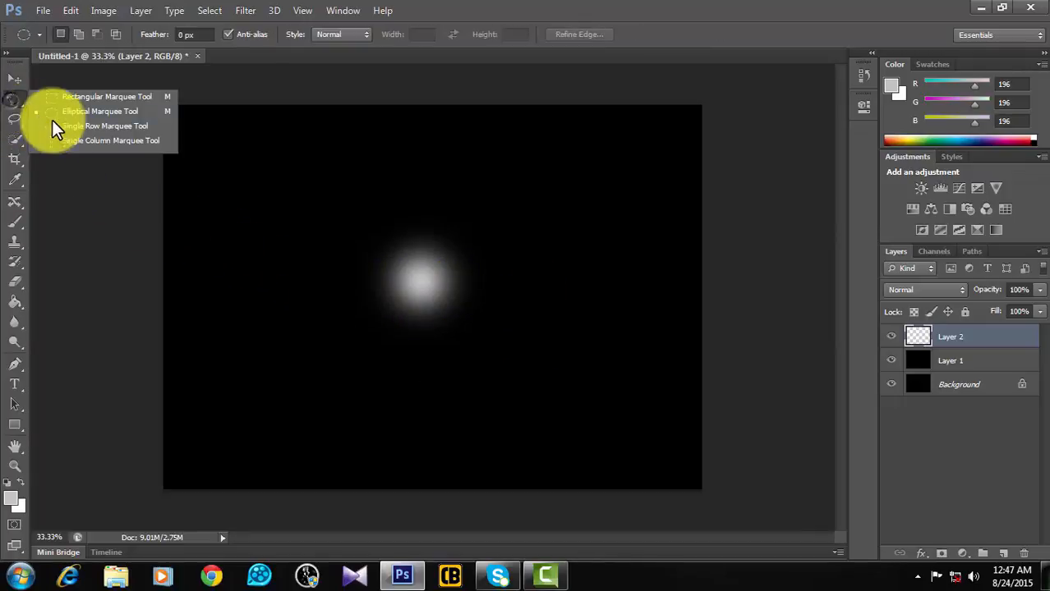
{"action": "left_click", "coordinate": [118, 96]}
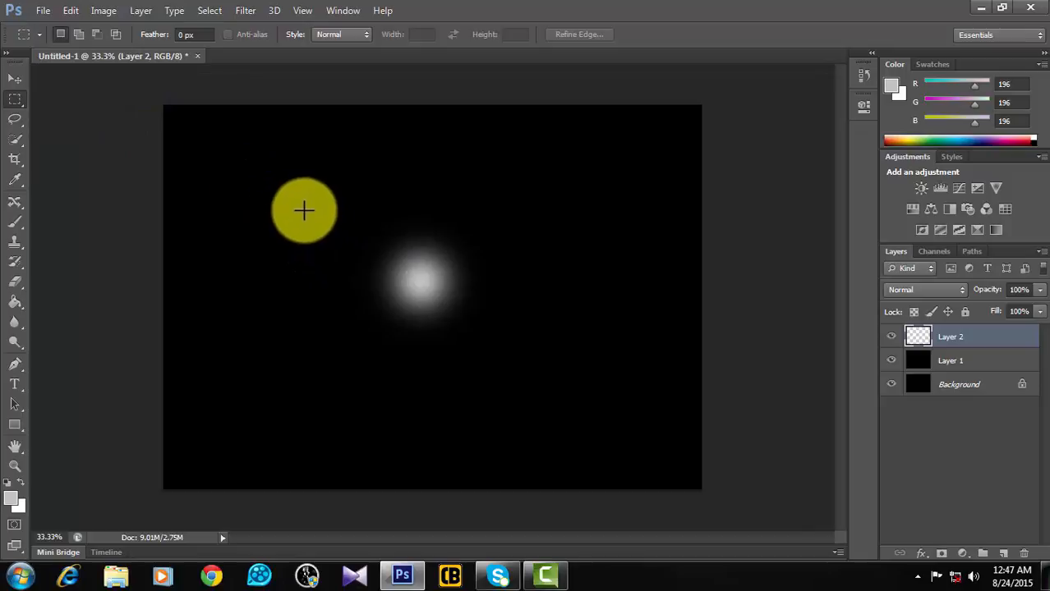
{"action": "left_click_drag", "start_coordinate": [293, 190], "coordinate": [559, 283]}
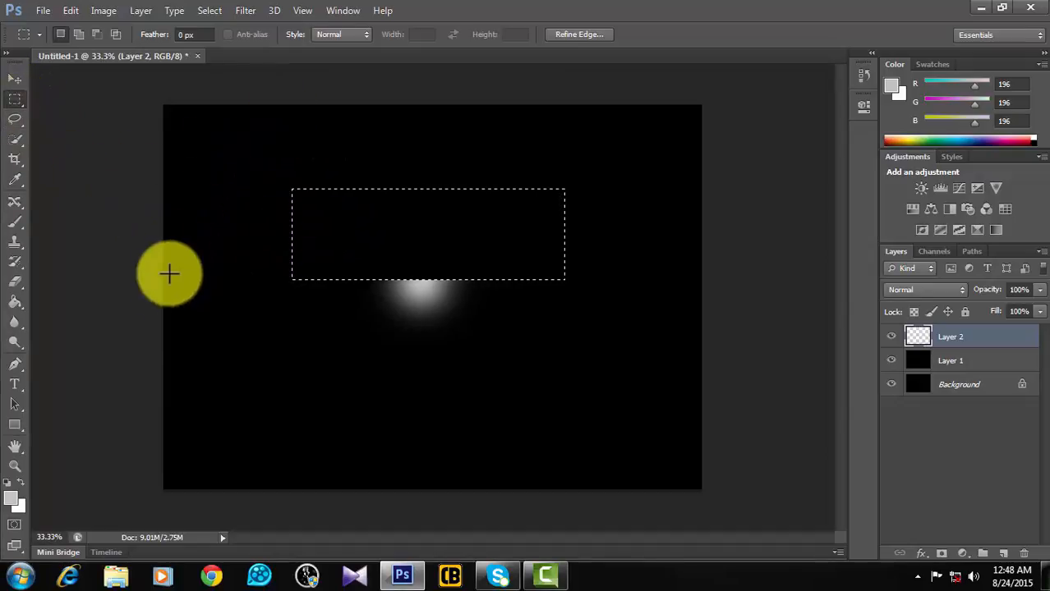
{"action": "left_click", "coordinate": [295, 355]}
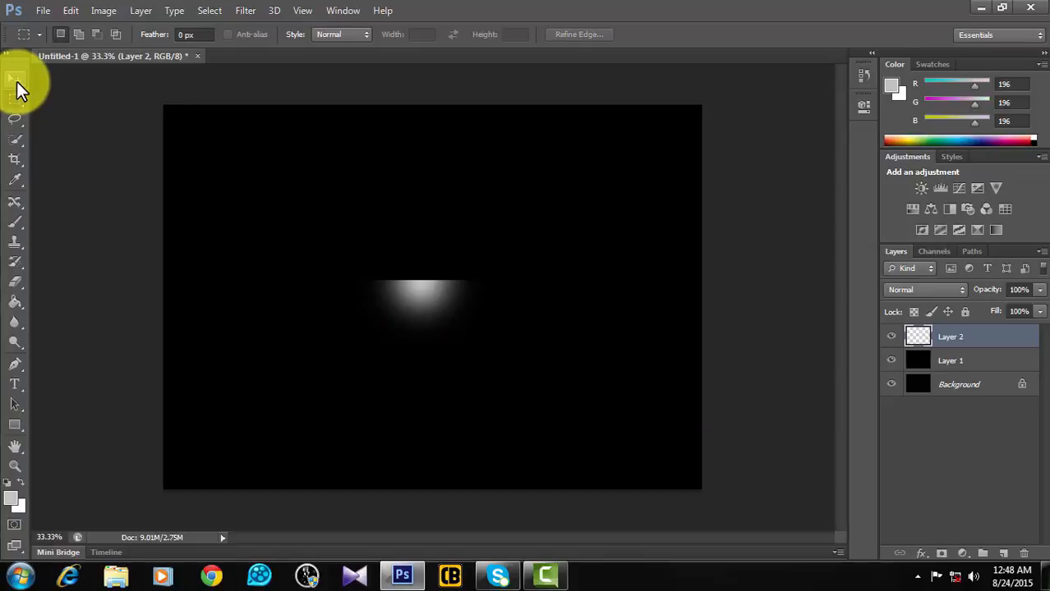
Stretch the half glow horizontally to about 390% width so that it spans nearly the whole canvas.
{"action": "left_click", "coordinate": [16, 81]}
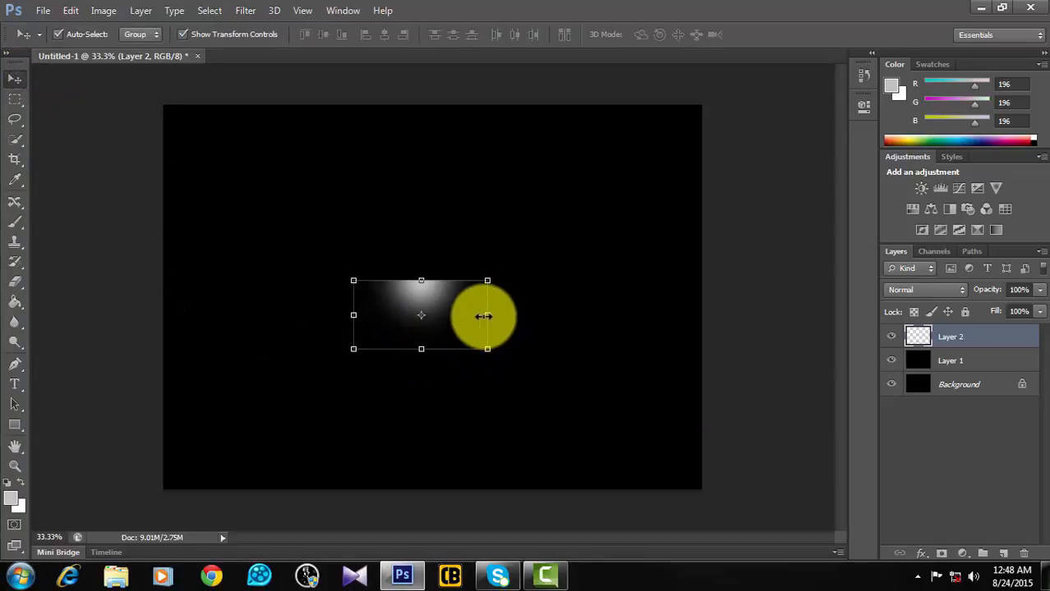
{"action": "left_click_drag", "start_coordinate": [483, 317], "coordinate": [684, 312]}
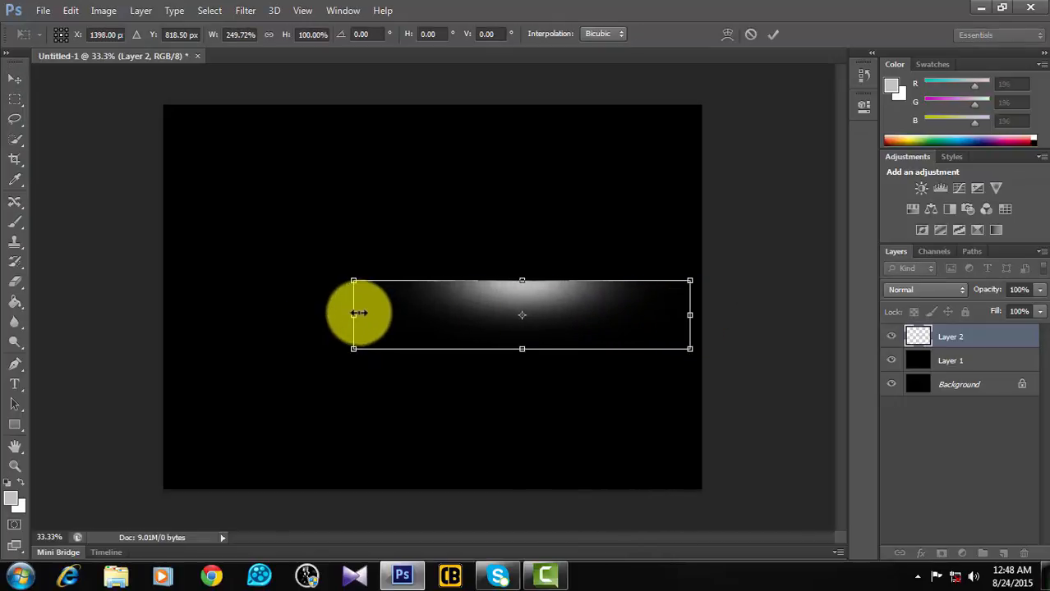
{"action": "left_click_drag", "start_coordinate": [358, 312], "coordinate": [172, 297]}
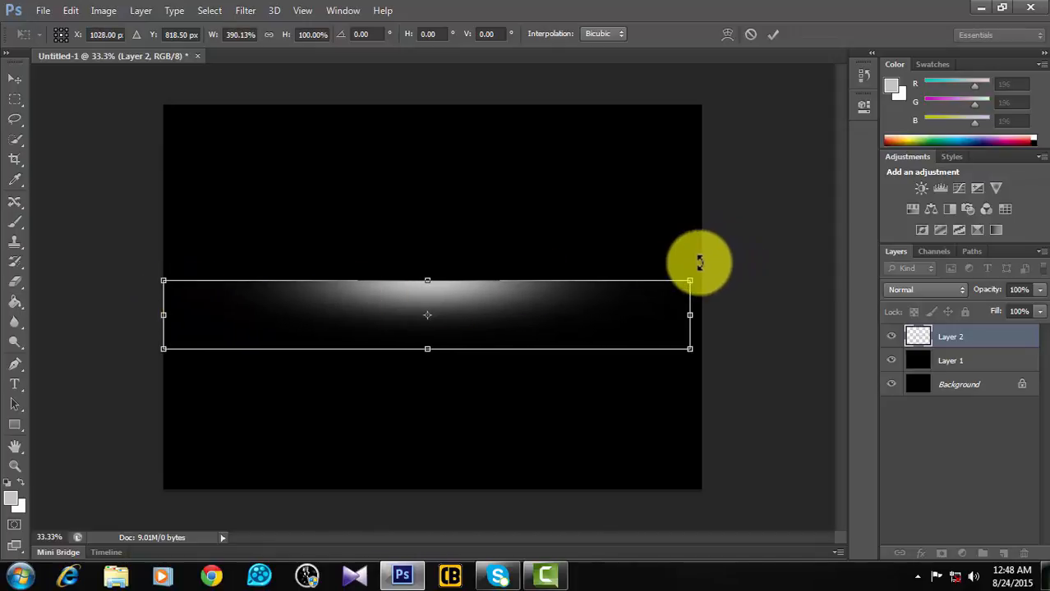
Rotate the stretched glow to about 35.5° and widen it to about 498% so it runs diagonally across the canvas.
{"action": "left_click_drag", "start_coordinate": [699, 262], "coordinate": [673, 398]}
{"action": "left_click_drag", "start_coordinate": [456, 341], "coordinate": [417, 351]}
{"action": "left_click_drag", "start_coordinate": [608, 456], "coordinate": [698, 501]}
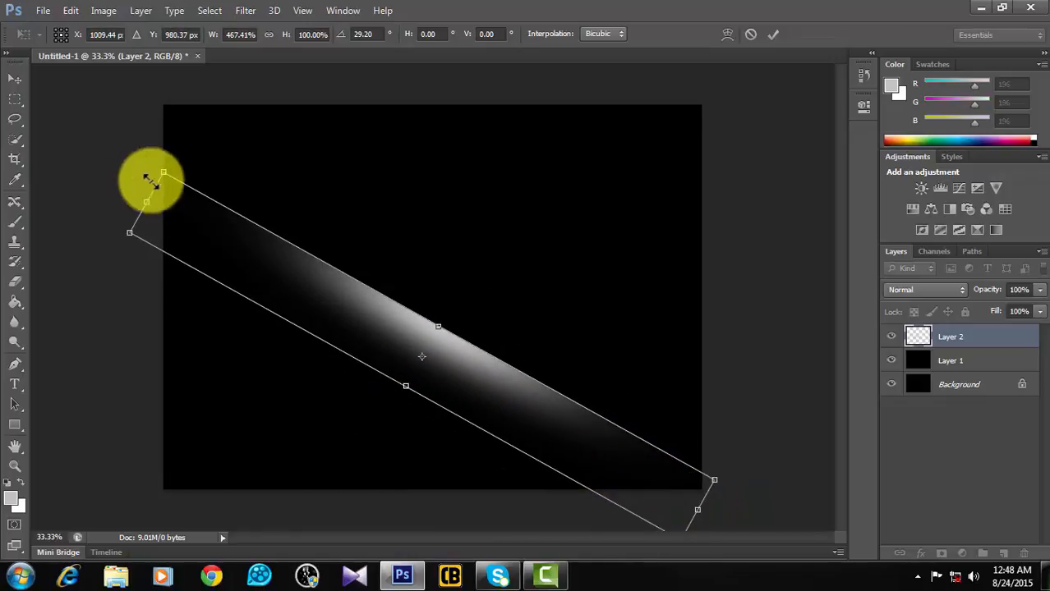
{"action": "mouse_move", "coordinate": [150, 181]}
{"action": "left_mouse_down"}
{"action": "mouse_move", "coordinate": [140, 200]}
{"action": "mouse_move", "coordinate": [139, 174]}
{"action": "left_mouse_up"}
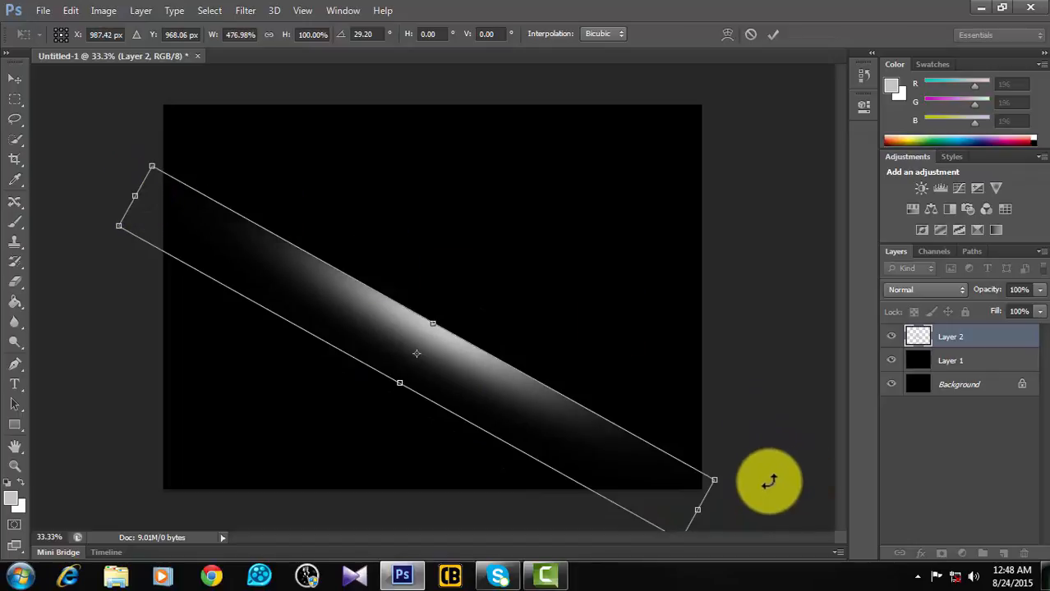
{"action": "left_click_drag", "start_coordinate": [764, 478], "coordinate": [753, 511]}
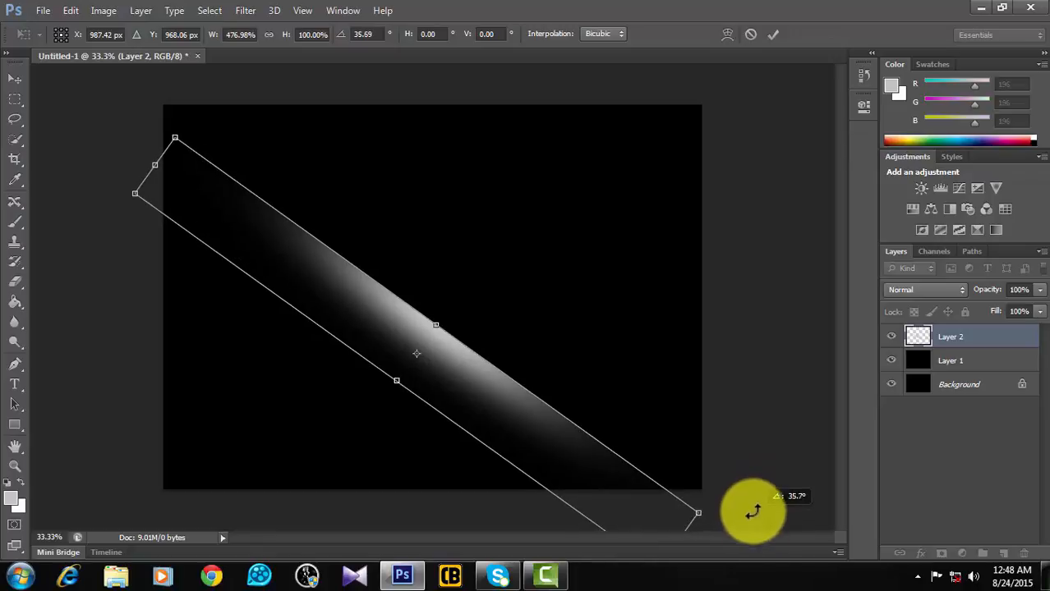
{"action": "left_click_drag", "start_coordinate": [533, 438], "coordinate": [512, 418]}
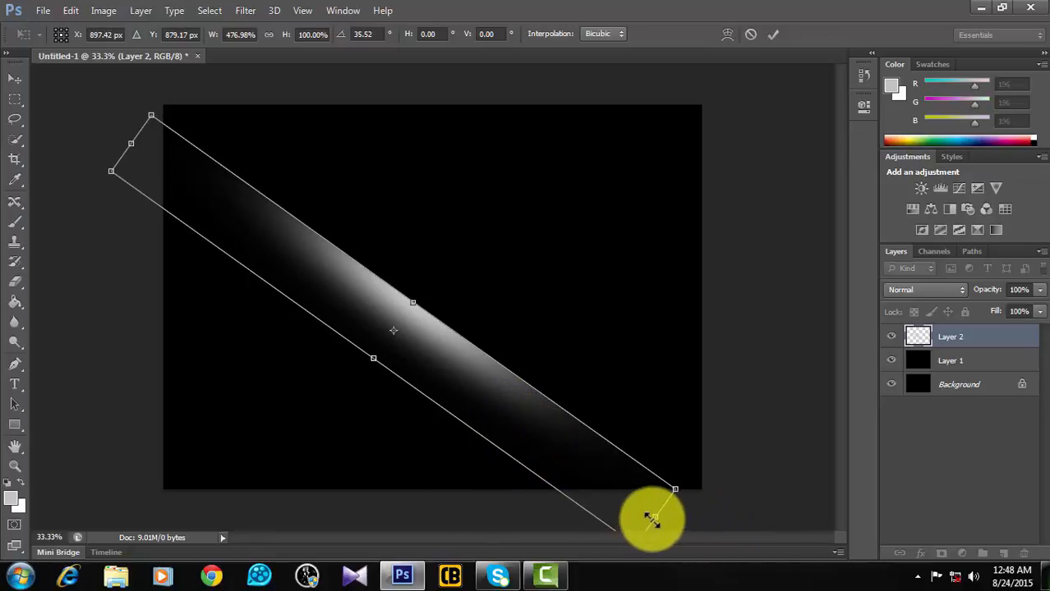
{"action": "left_click_drag", "start_coordinate": [651, 519], "coordinate": [686, 522]}
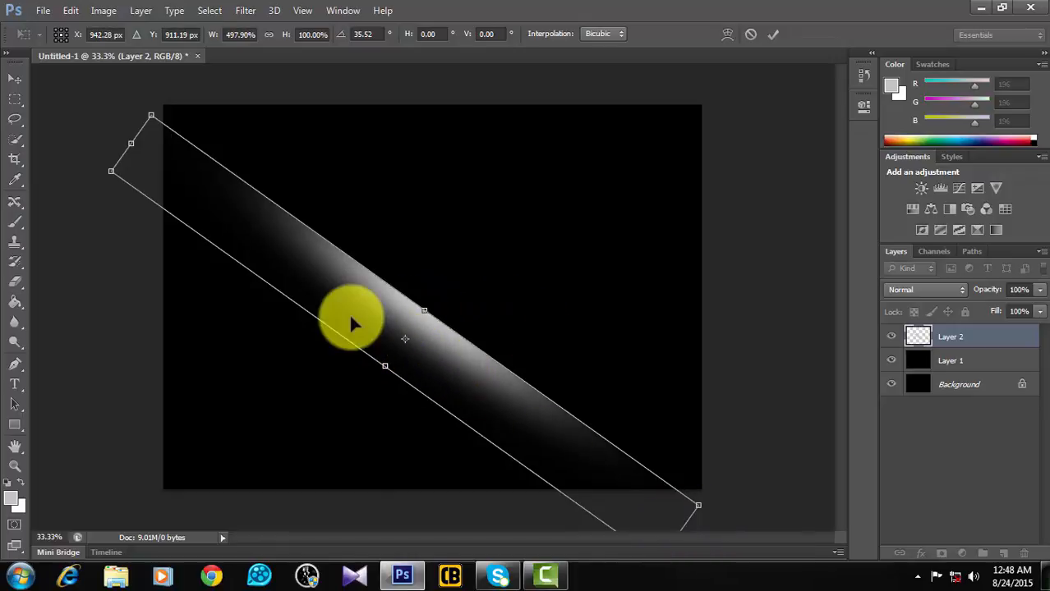
Try narrowing the tilted glow to about 128% width near the canvas centre, and undo the whole transform.
{"action": "left_click_drag", "start_coordinate": [346, 307], "coordinate": [350, 295]}
{"action": "left_click_drag", "start_coordinate": [680, 526], "coordinate": [604, 440]}
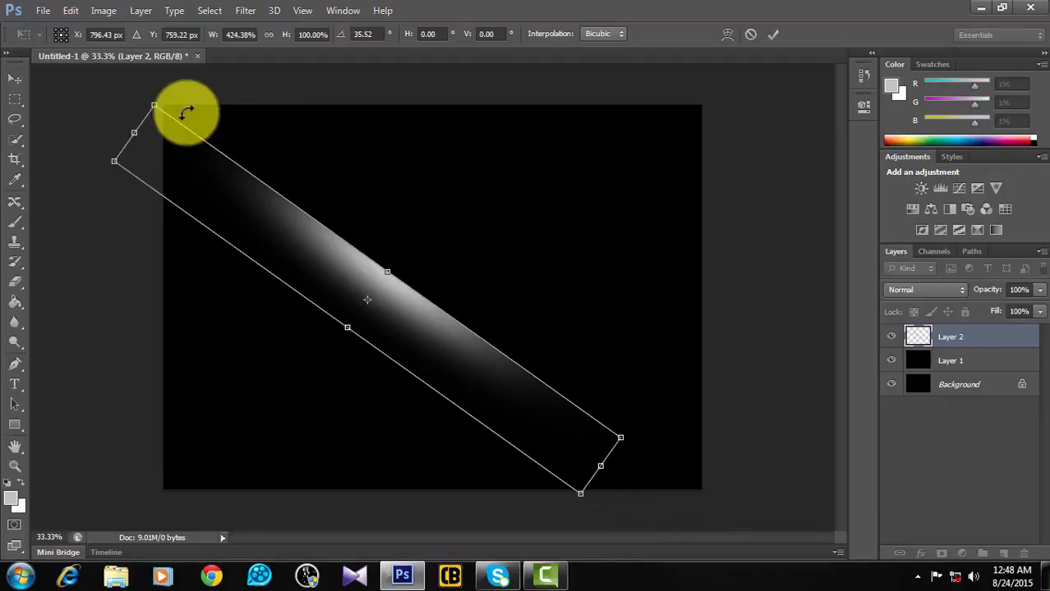
{"action": "left_click_drag", "start_coordinate": [134, 131], "coordinate": [171, 159]}
{"action": "left_click_drag", "start_coordinate": [326, 277], "coordinate": [317, 291]}
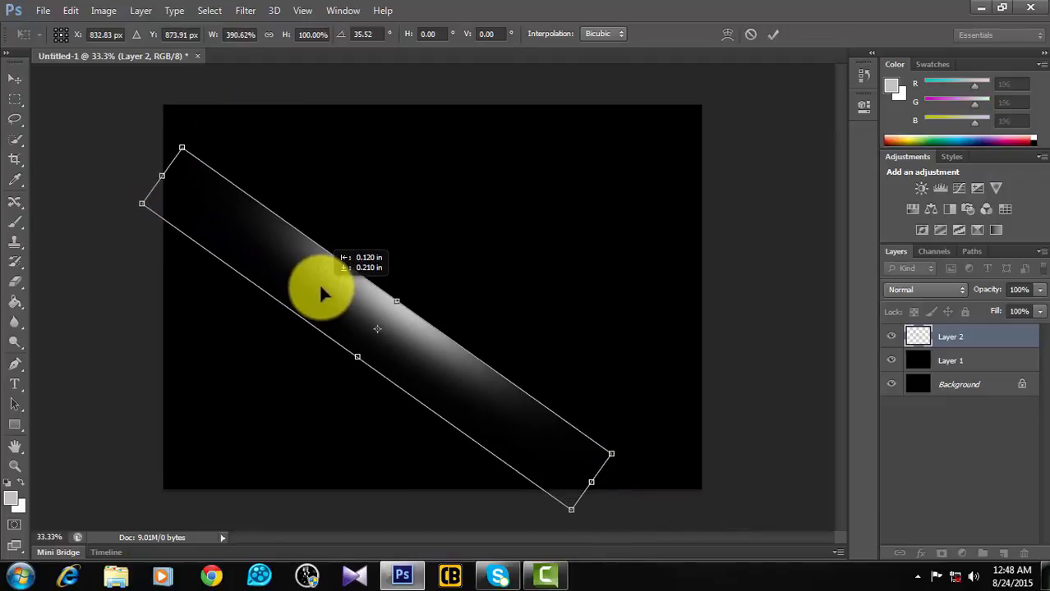
{"action": "left_click_drag", "start_coordinate": [164, 174], "coordinate": [125, 148]}
{"action": "left_click_drag", "start_coordinate": [590, 481], "coordinate": [496, 301]}
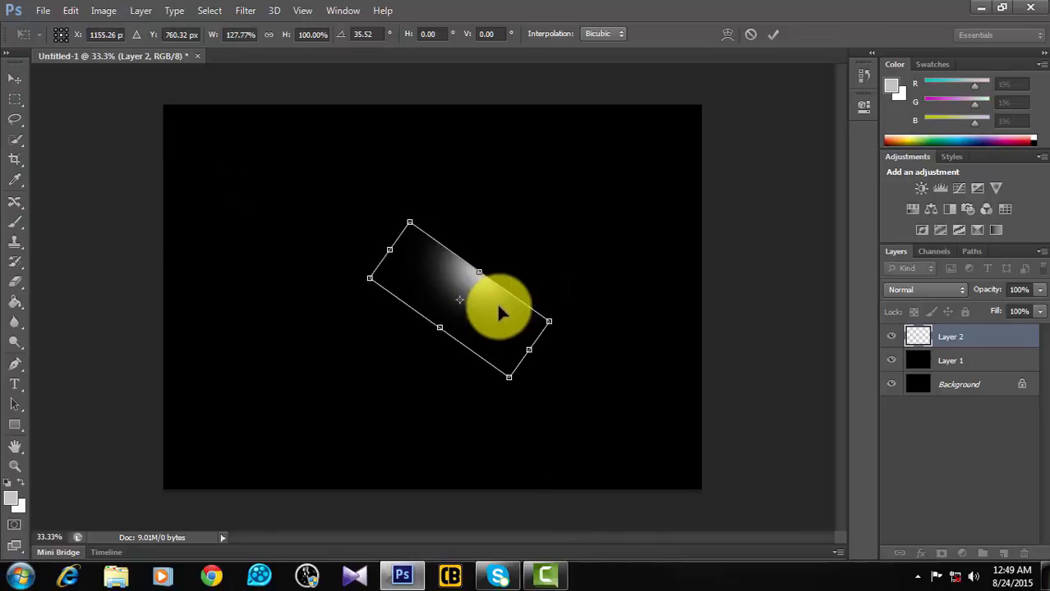
{"action": "key", "text": "Return"}
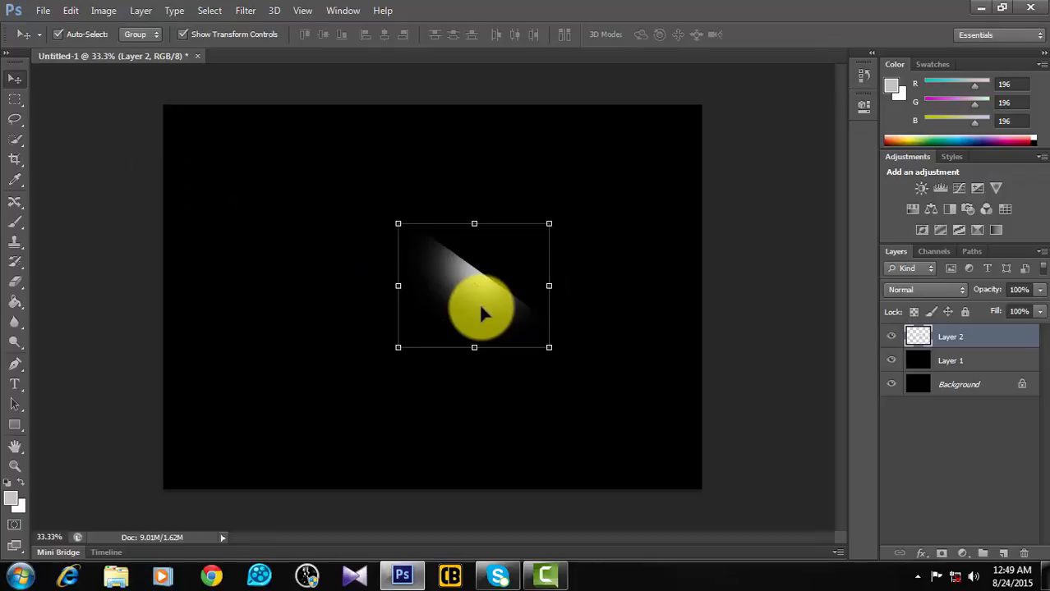
{"action": "key", "text": "ctrl+z"}
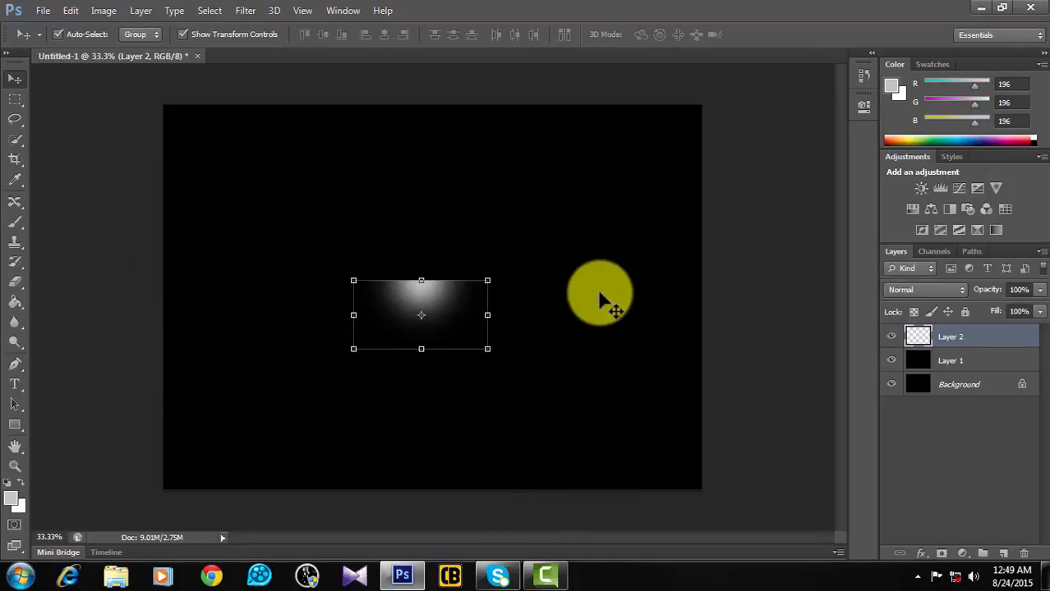
Crop the canvas by trimming a strip off its left and upper edges.
{"action": "left_click", "coordinate": [960, 393]}
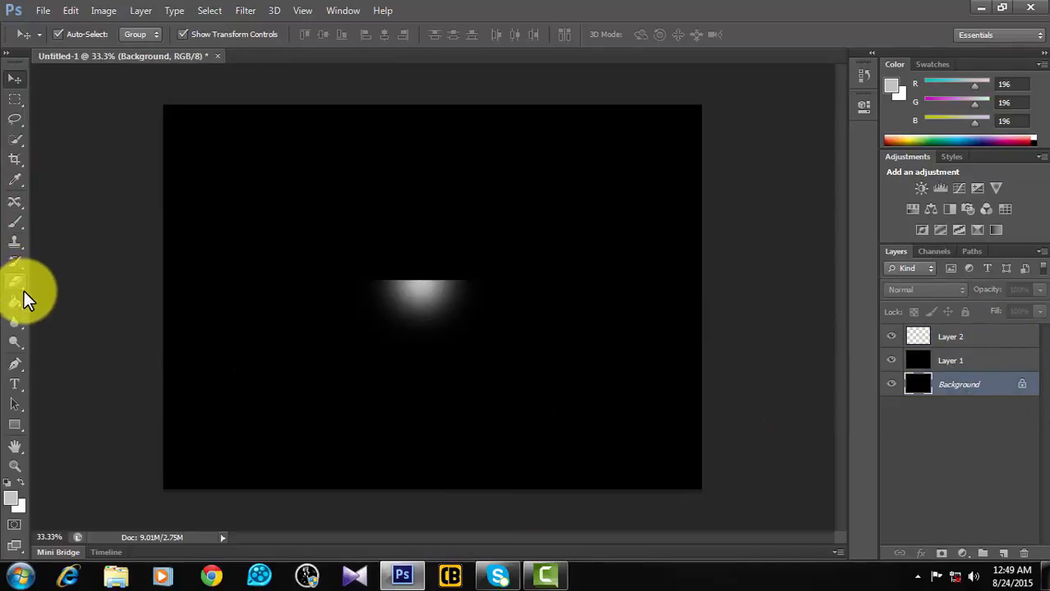
{"action": "left_click_drag", "start_coordinate": [16, 159], "coordinate": [165, 171]}
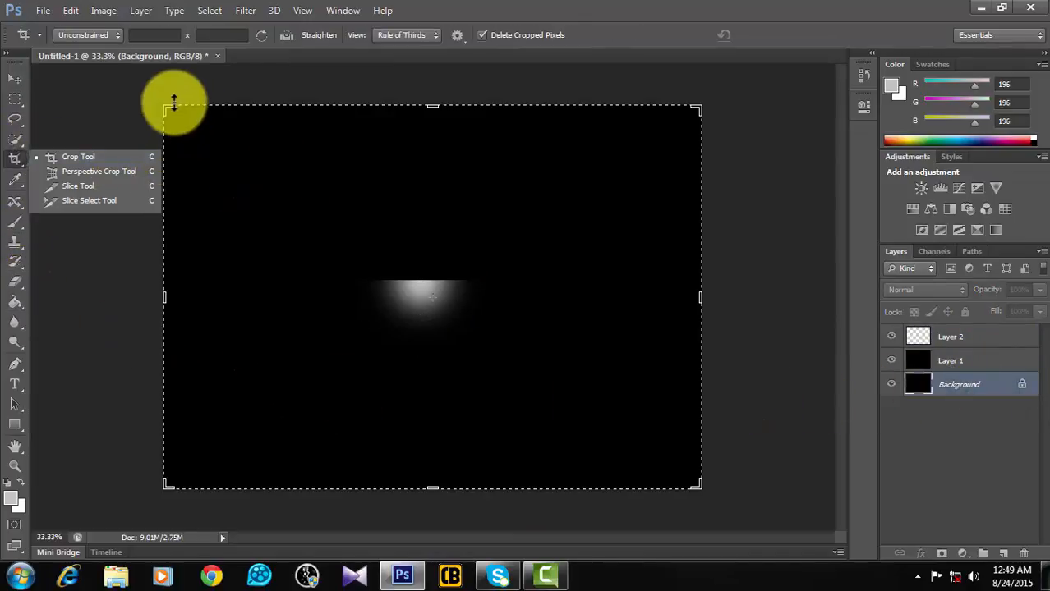
{"action": "left_click_drag", "start_coordinate": [164, 105], "coordinate": [215, 153]}
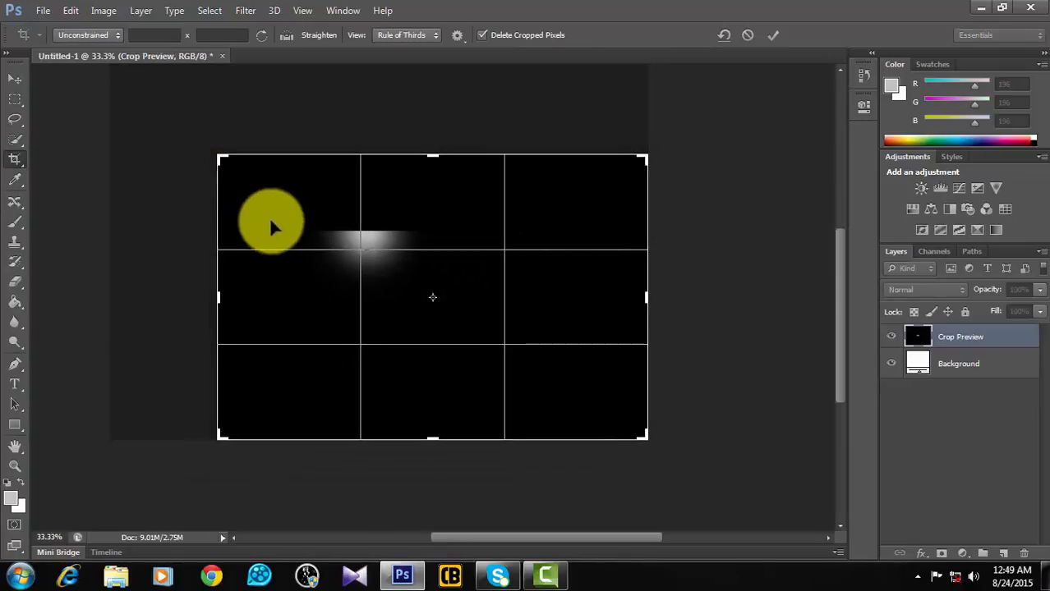
{"action": "key", "text": "Return"}
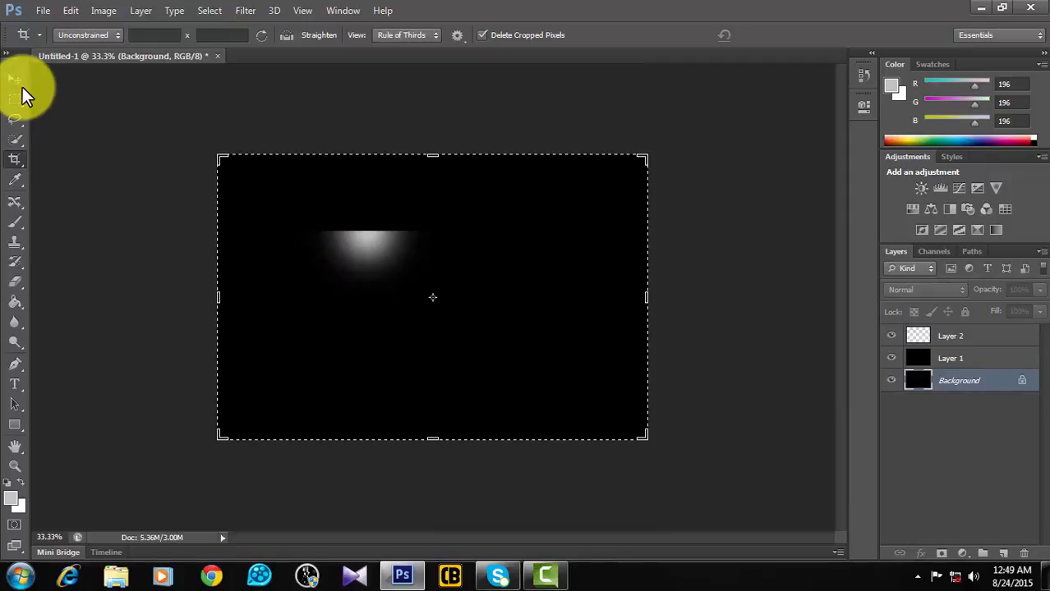
Move the half glow on Layer 2 down and right to about the centre of the cropped canvas.
{"action": "left_click", "coordinate": [22, 87]}
{"action": "left_click", "coordinate": [997, 340]}
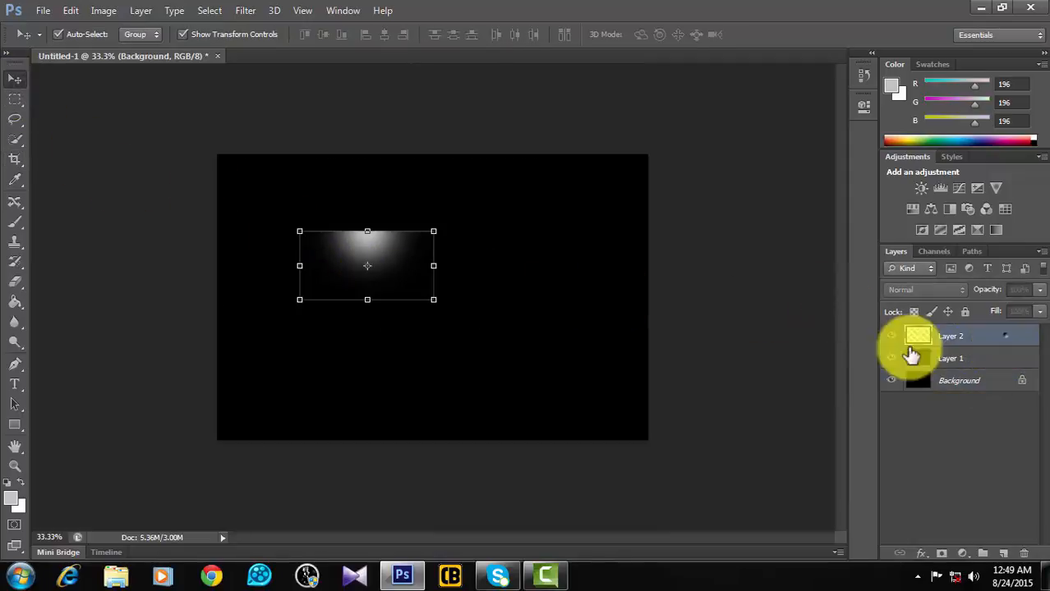
{"action": "left_click_drag", "start_coordinate": [376, 263], "coordinate": [424, 304]}
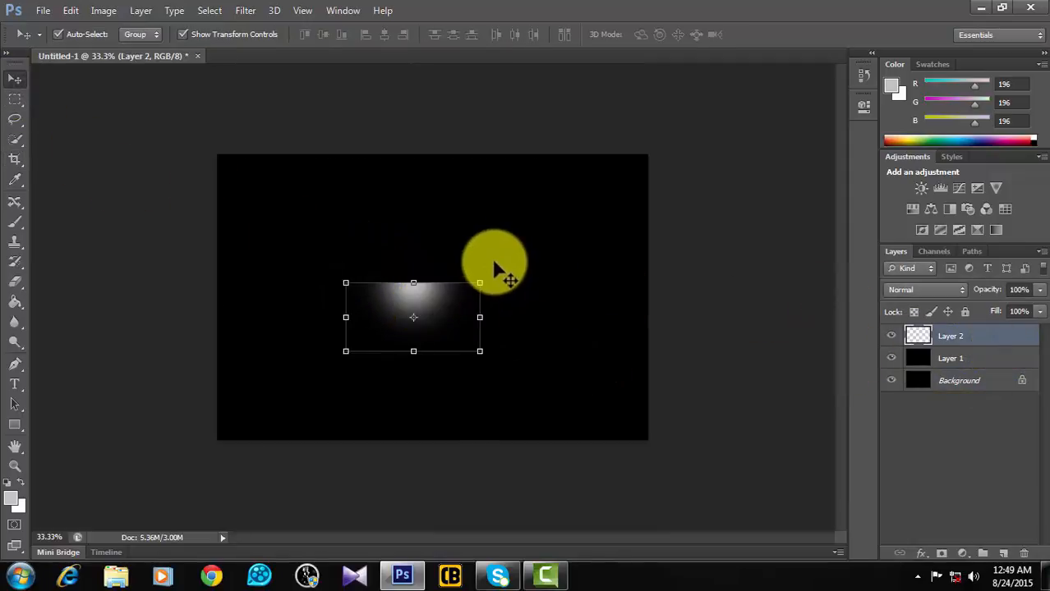
Rotate the half glow to about 33.7° and widen it to about 375% so it runs diagonally across the canvas's lower-left half, and apply the transform.
{"action": "left_click_drag", "start_coordinate": [492, 275], "coordinate": [612, 436]}
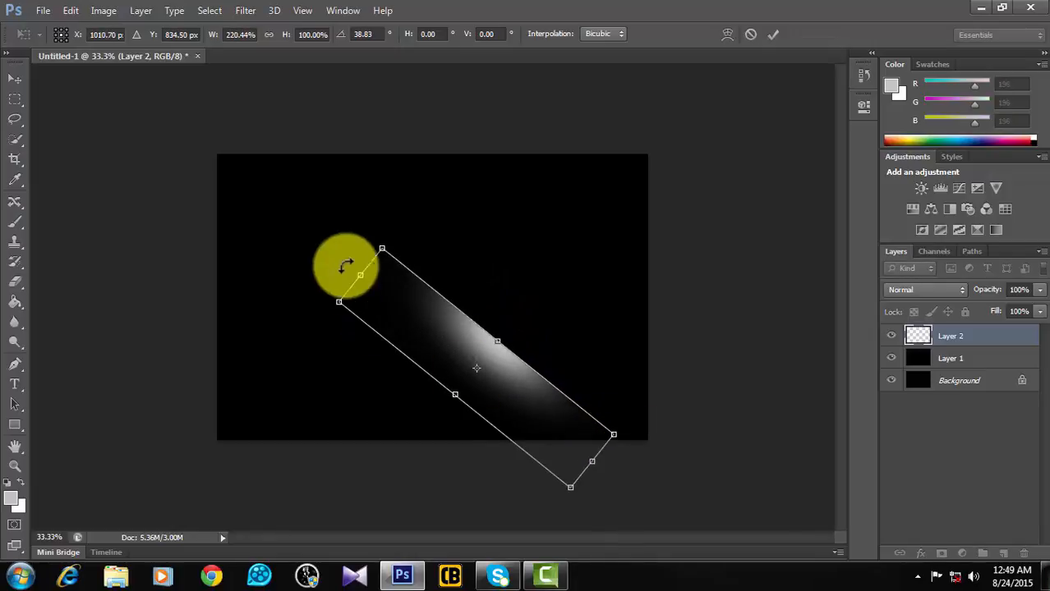
{"action": "left_click_drag", "start_coordinate": [361, 274], "coordinate": [211, 194]}
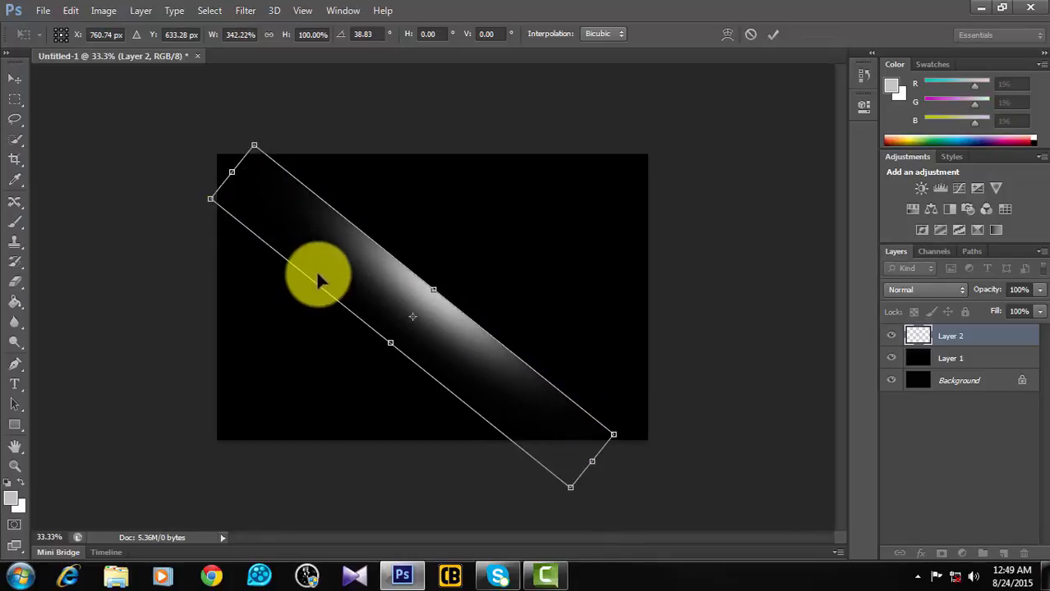
{"action": "left_click_drag", "start_coordinate": [317, 274], "coordinate": [281, 281]}
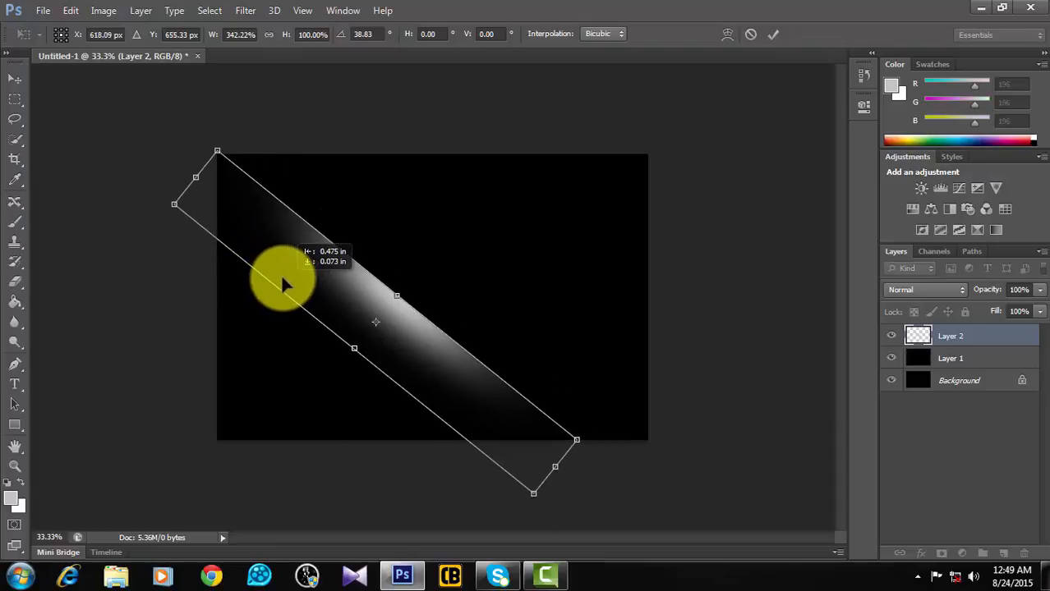
{"action": "mouse_move", "coordinate": [607, 431]}
{"action": "left_mouse_down"}
{"action": "mouse_move", "coordinate": [596, 410]}
{"action": "mouse_move", "coordinate": [604, 412]}
{"action": "left_mouse_up"}
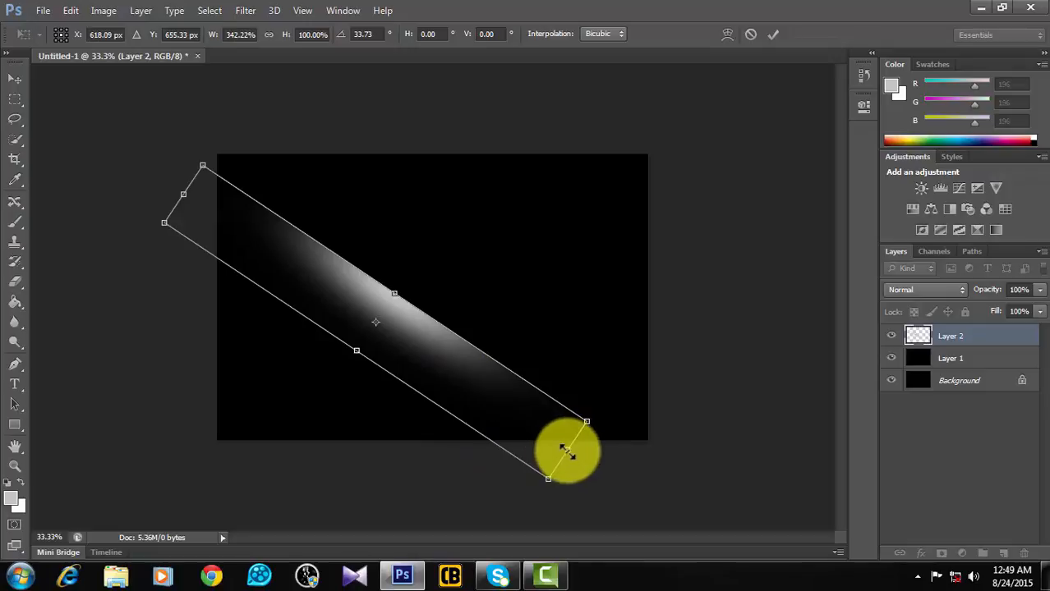
{"action": "left_click_drag", "start_coordinate": [567, 442], "coordinate": [605, 457]}
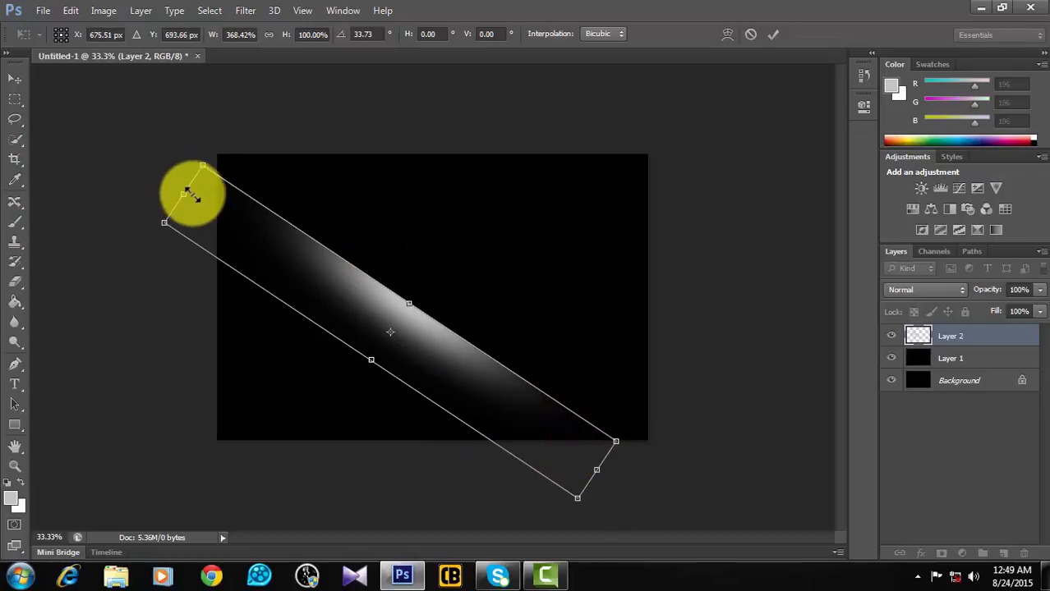
{"action": "left_click_drag", "start_coordinate": [181, 191], "coordinate": [175, 182]}
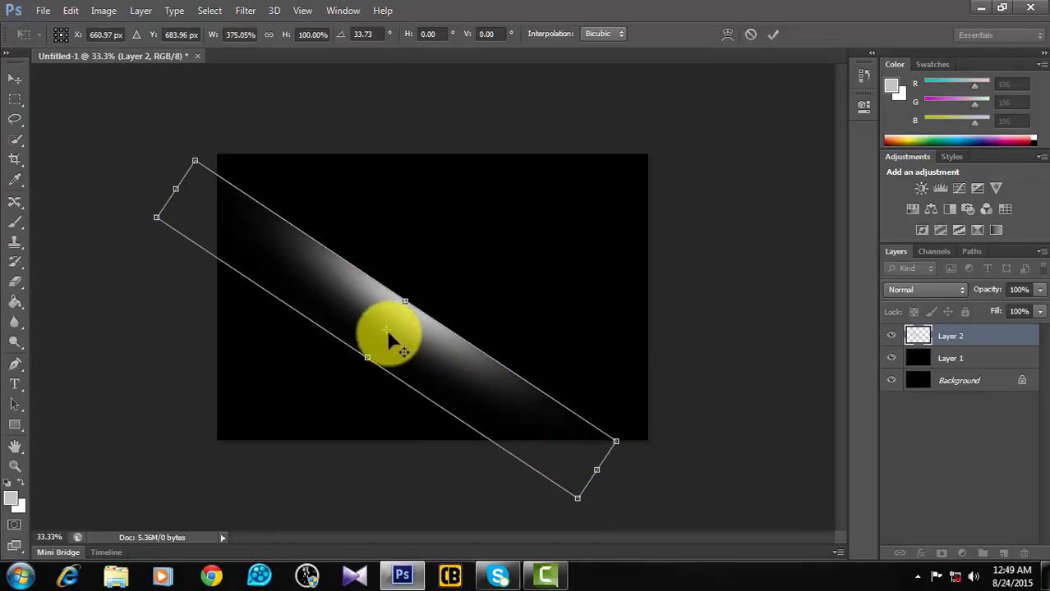
{"action": "left_click_drag", "start_coordinate": [422, 337], "coordinate": [401, 342]}
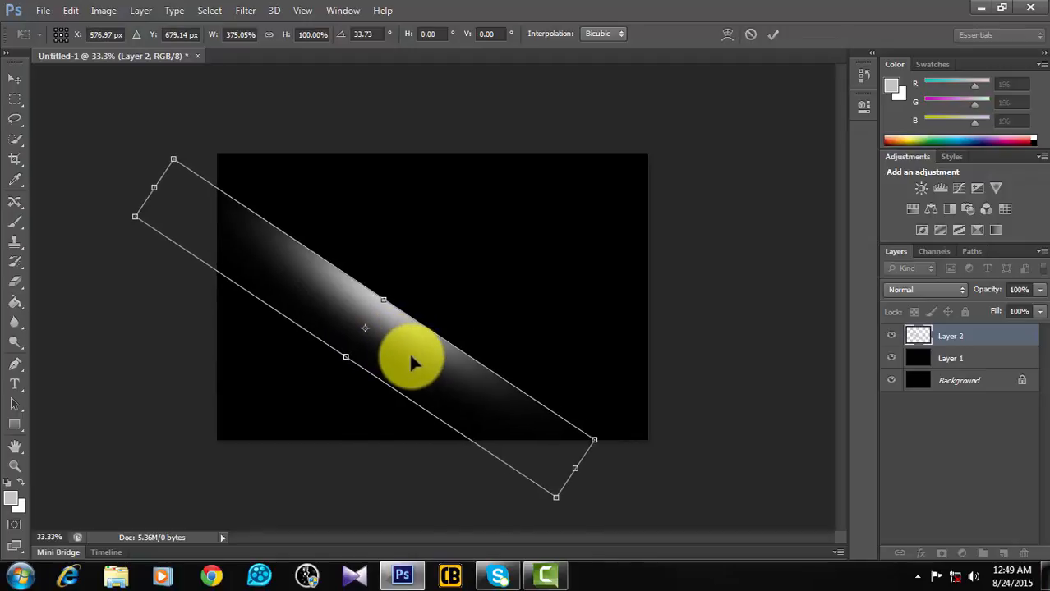
{"action": "key", "text": "Return"}
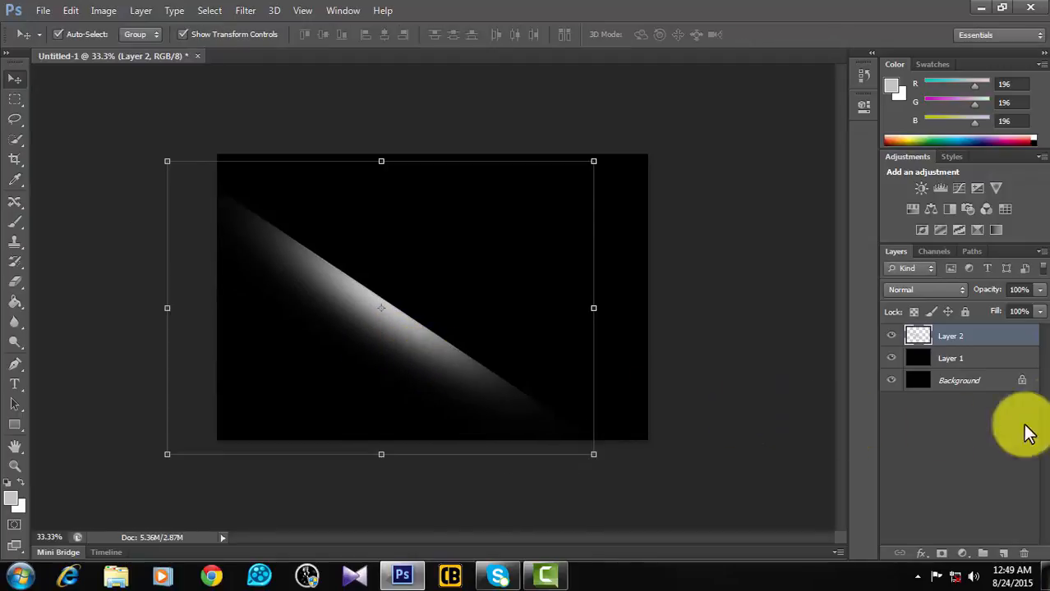
Duplicate the glow layer twice, keeping the names Layer 2 copy and Layer 2 copy 2.
{"action": "right_click", "coordinate": [994, 342]}
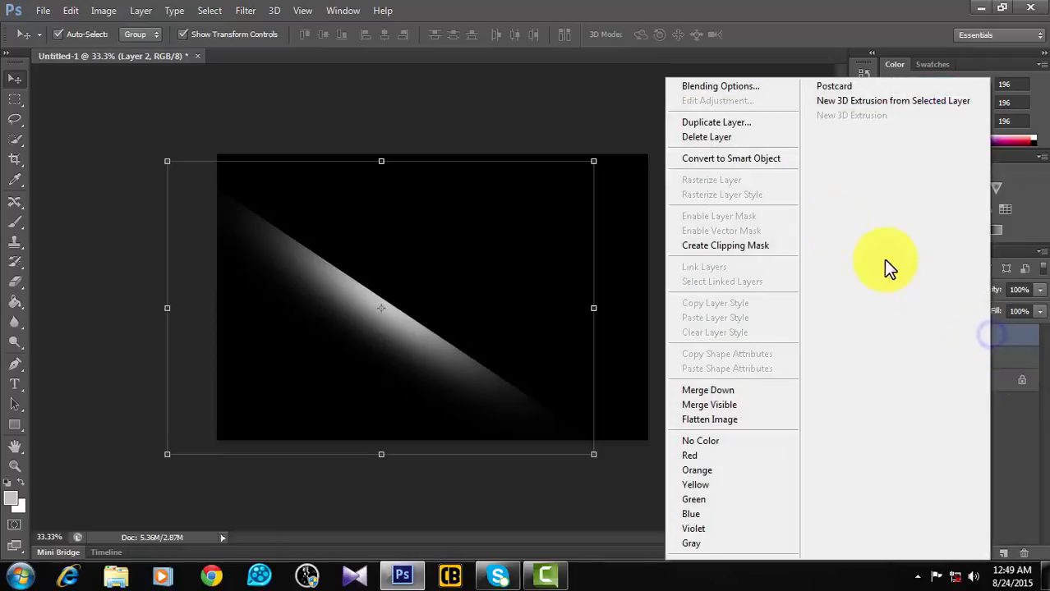
{"action": "left_click", "coordinate": [746, 123]}
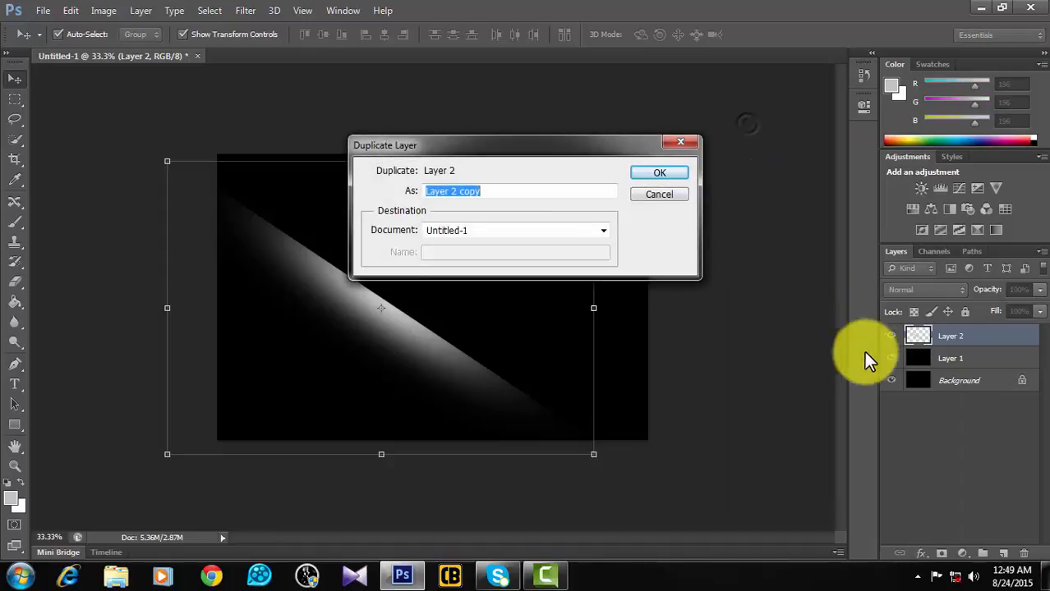
{"action": "left_click", "coordinate": [648, 171]}
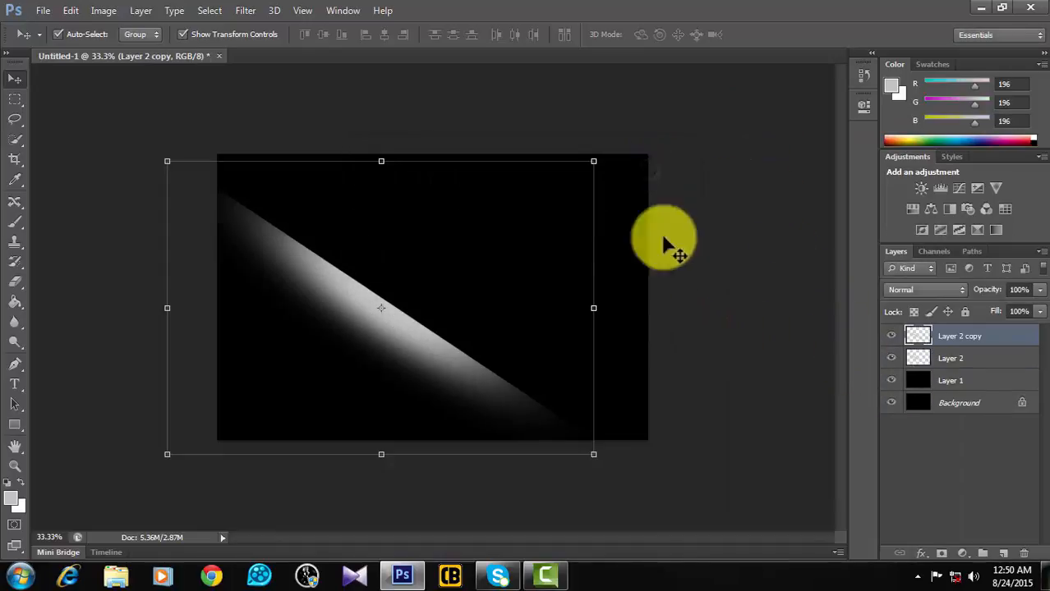
{"action": "right_click", "coordinate": [978, 337]}
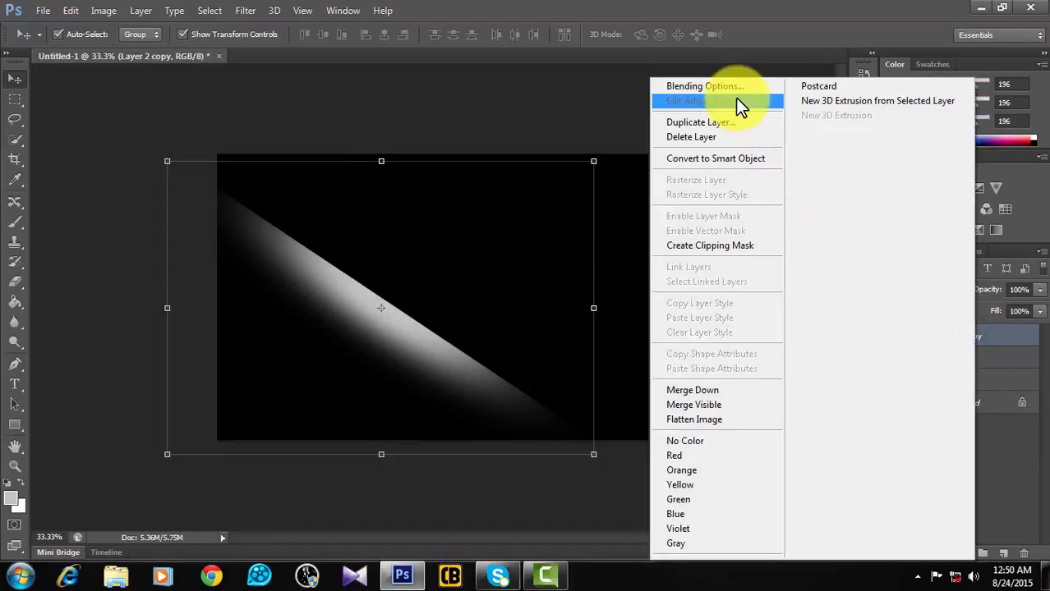
{"action": "left_click", "coordinate": [725, 124]}
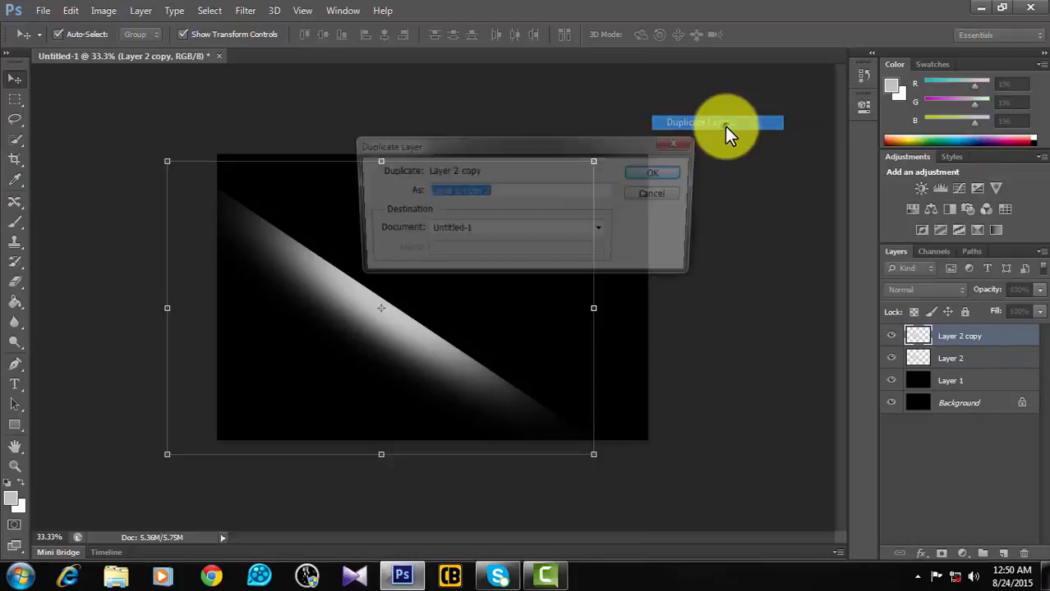
{"action": "left_click", "coordinate": [636, 176]}
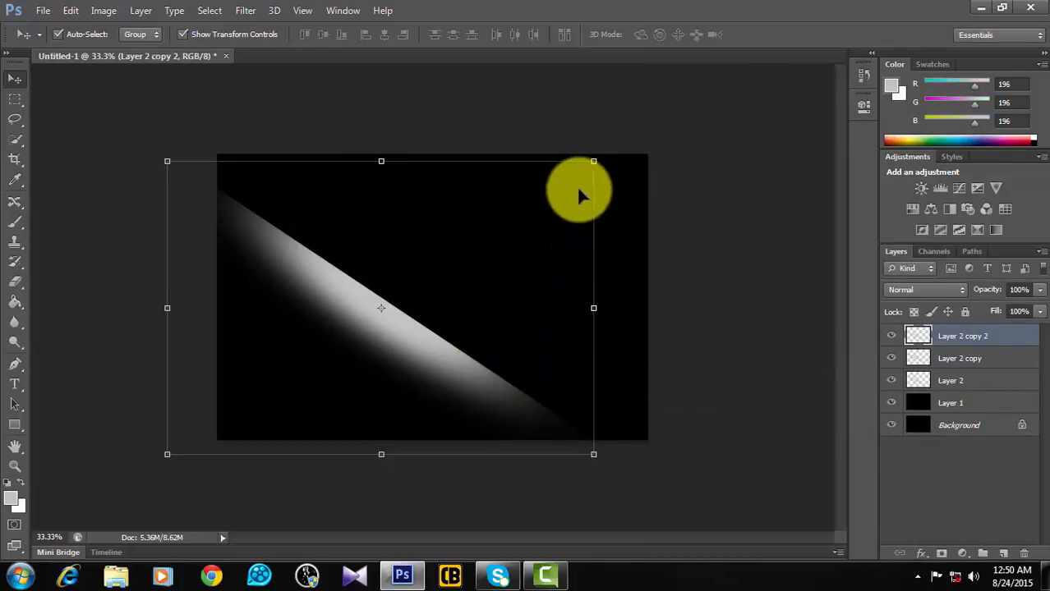
Make Layer 2 copy the active layer and hide Layer 2 copy 2 and Layer 2.
{"action": "left_click", "coordinate": [962, 357]}
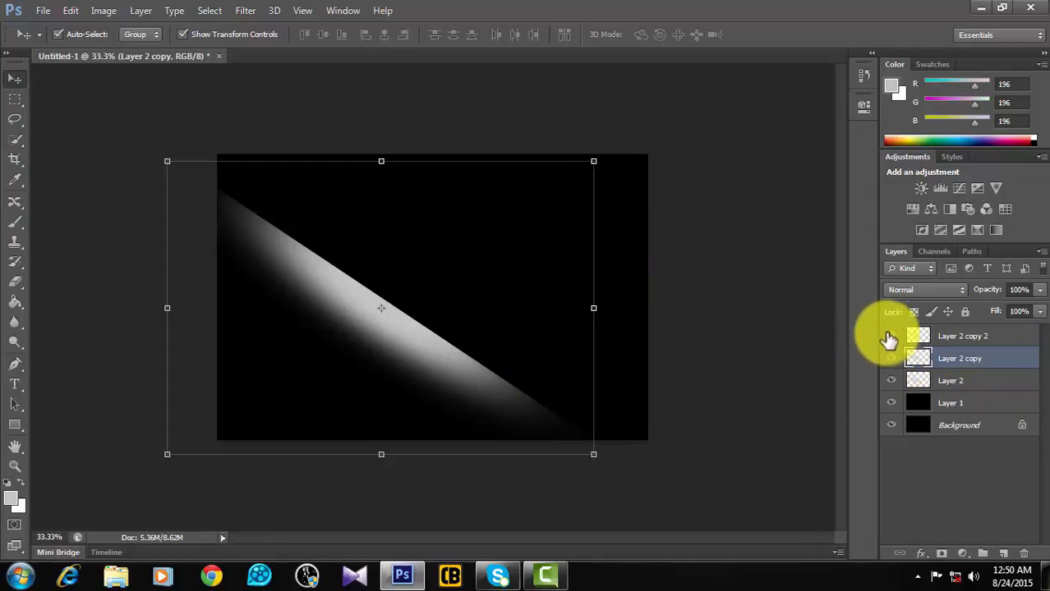
{"action": "left_click", "coordinate": [890, 336]}
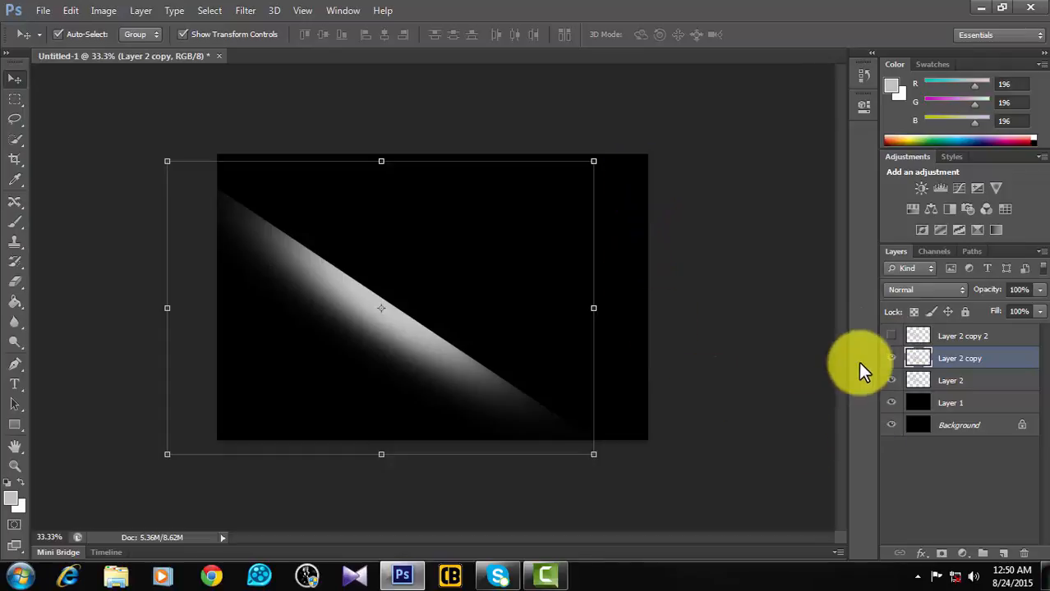
{"action": "left_click", "coordinate": [892, 379]}
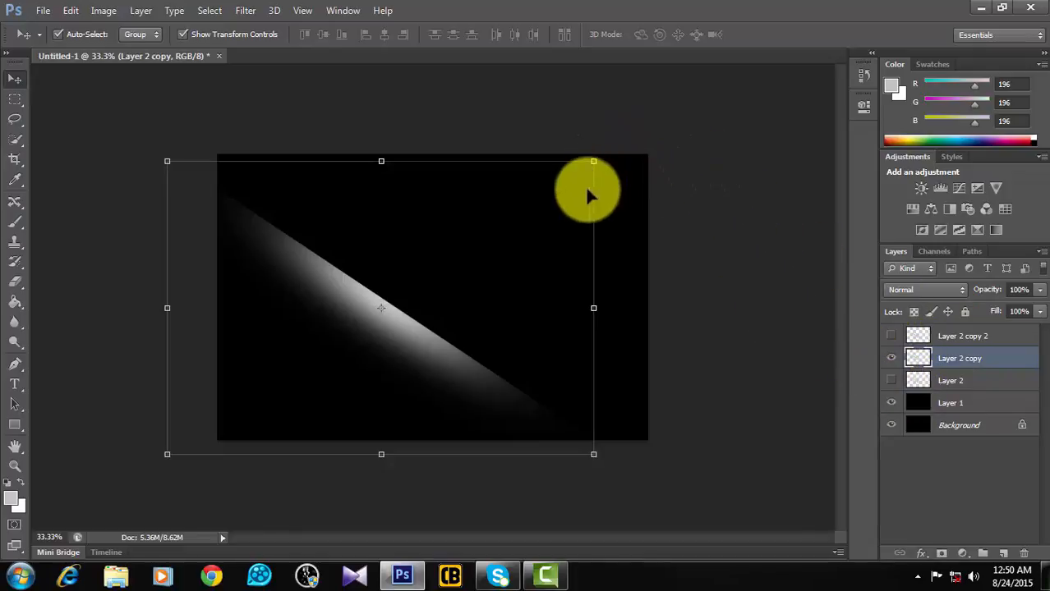
Flip Layer 2 copy to -100% width and -100% height, apply the transform, and show Layer 2 again.
{"action": "mouse_move", "coordinate": [603, 154]}
{"action": "left_mouse_down"}
{"action": "mouse_move", "coordinate": [633, 368]}
{"action": "mouse_move", "coordinate": [190, 499]}
{"action": "mouse_move", "coordinate": [158, 406]}
{"action": "mouse_move", "coordinate": [165, 427]}
{"action": "left_mouse_up"}
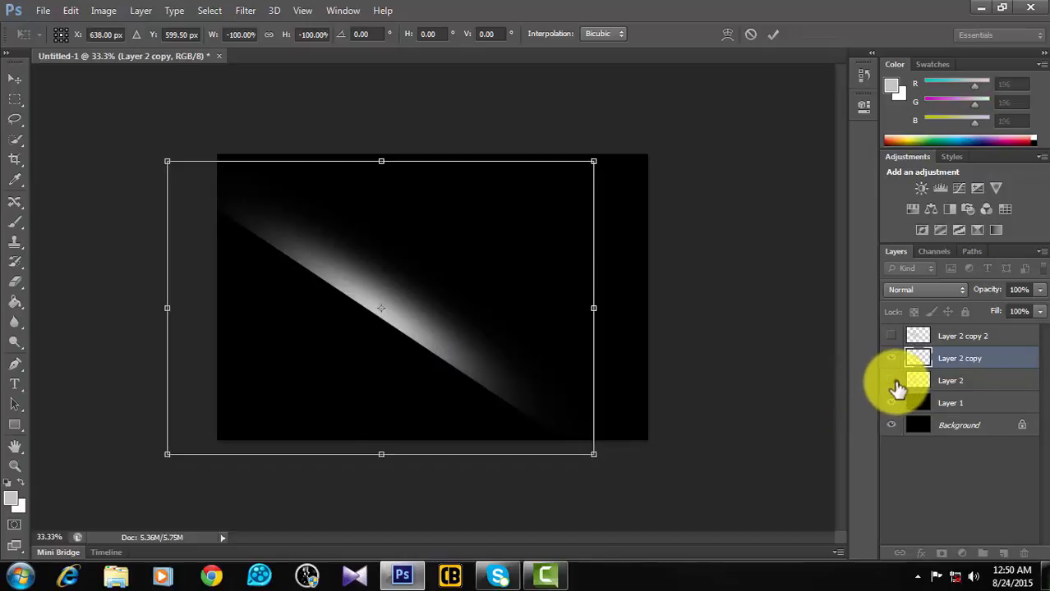
{"action": "double_click", "coordinate": [533, 319]}
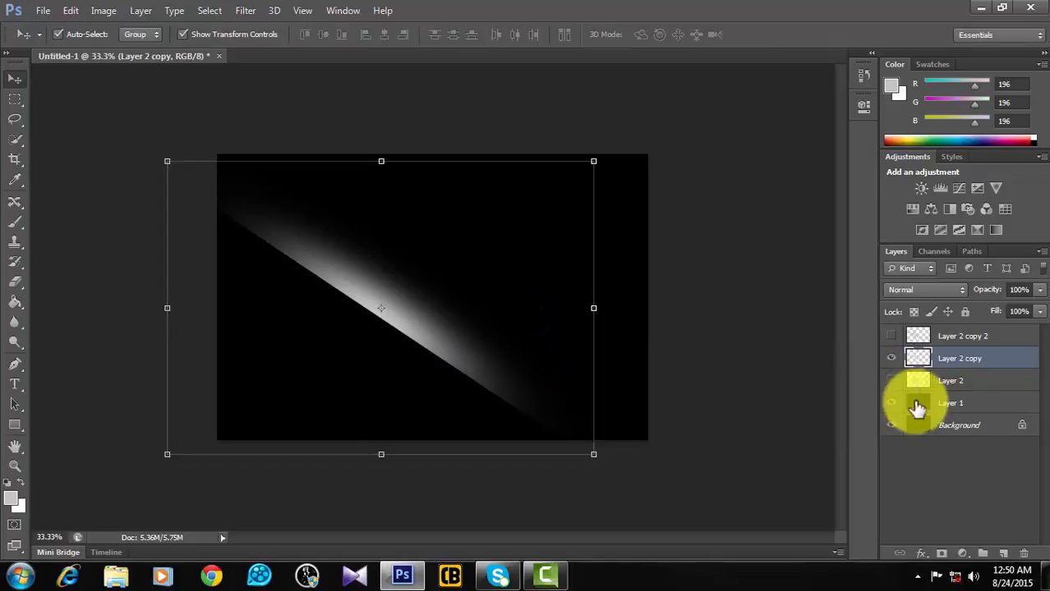
{"action": "left_click", "coordinate": [892, 380]}
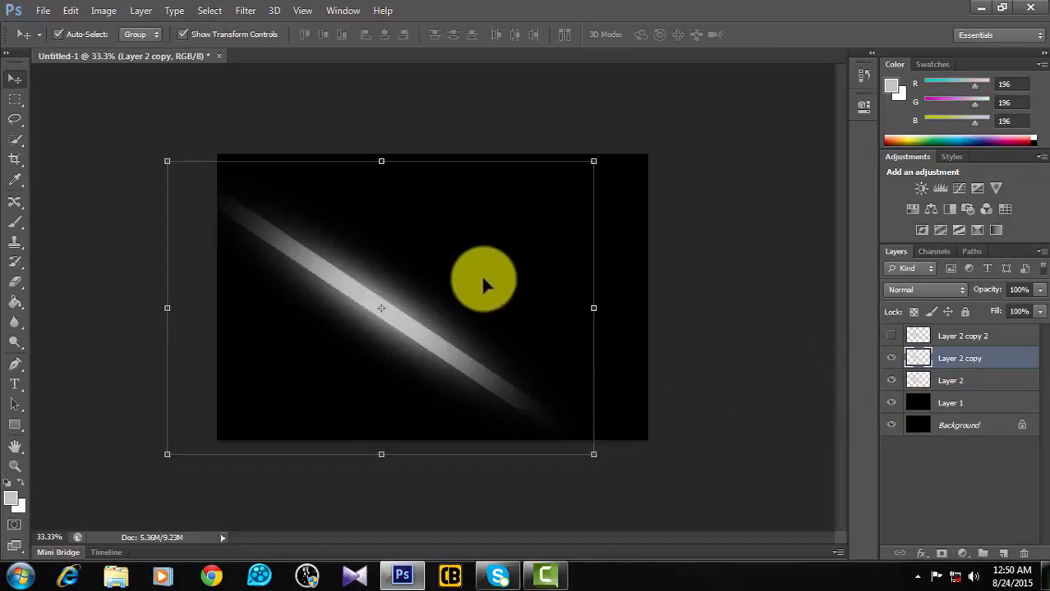
Move the flipped glow on Layer 2 copy up and right, leaving a narrow dark diagonal gap between it and the original glow.
{"action": "left_click_drag", "start_coordinate": [484, 276], "coordinate": [505, 260]}
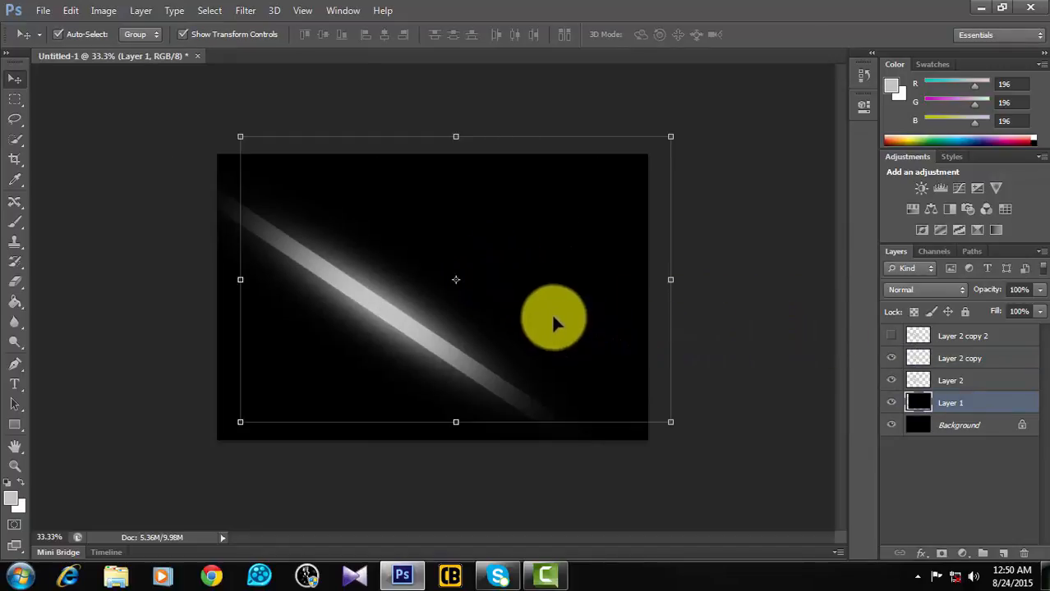
{"action": "key", "text": "ctrl+z"}
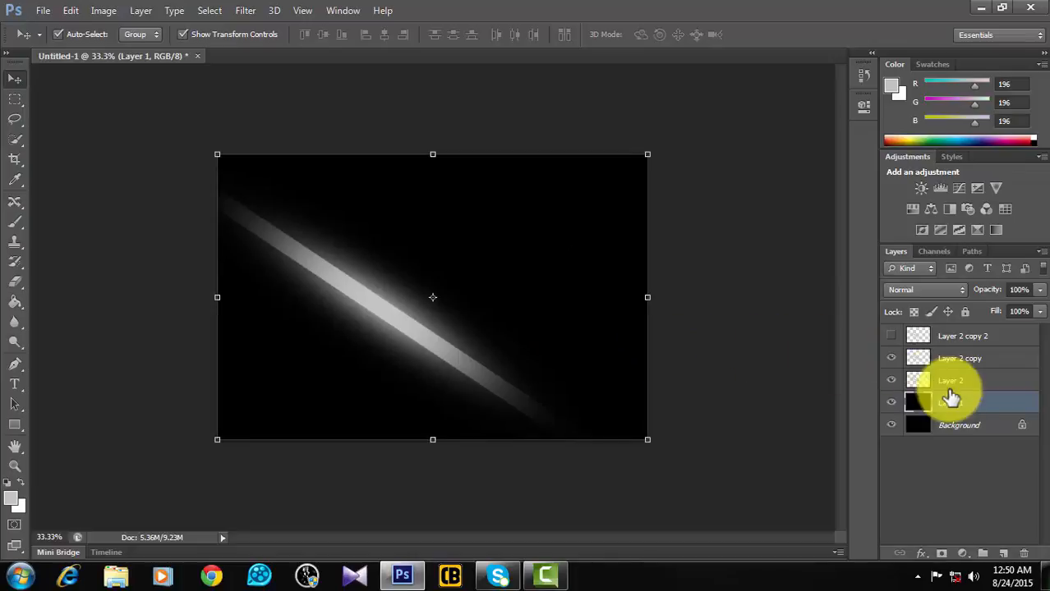
{"action": "left_click", "coordinate": [962, 358]}
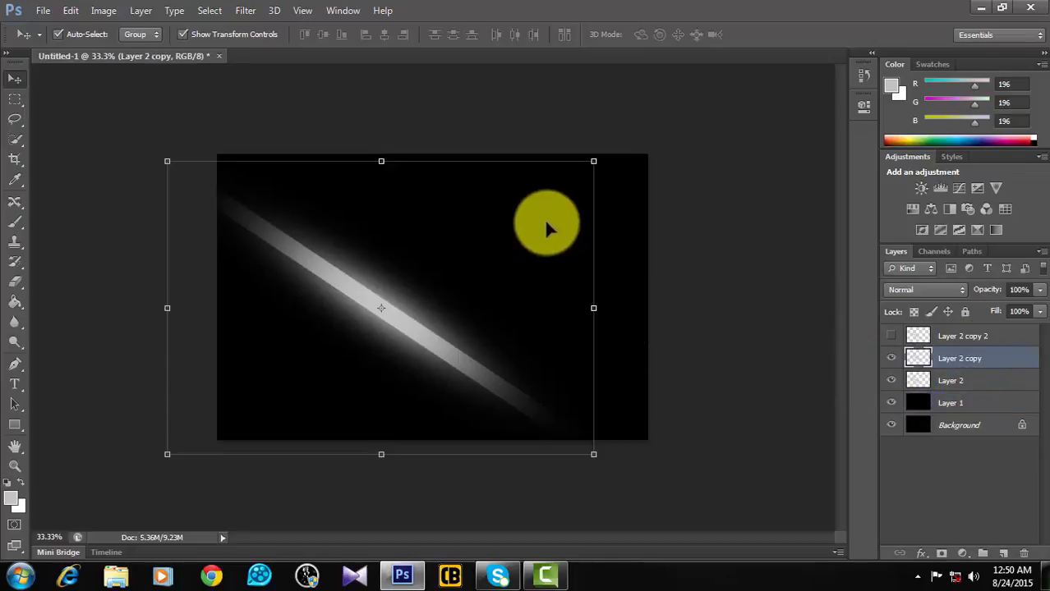
{"action": "mouse_move", "coordinate": [428, 310]}
{"action": "left_mouse_down"}
{"action": "mouse_move", "coordinate": [448, 296]}
{"action": "mouse_move", "coordinate": [434, 310]}
{"action": "left_mouse_up"}
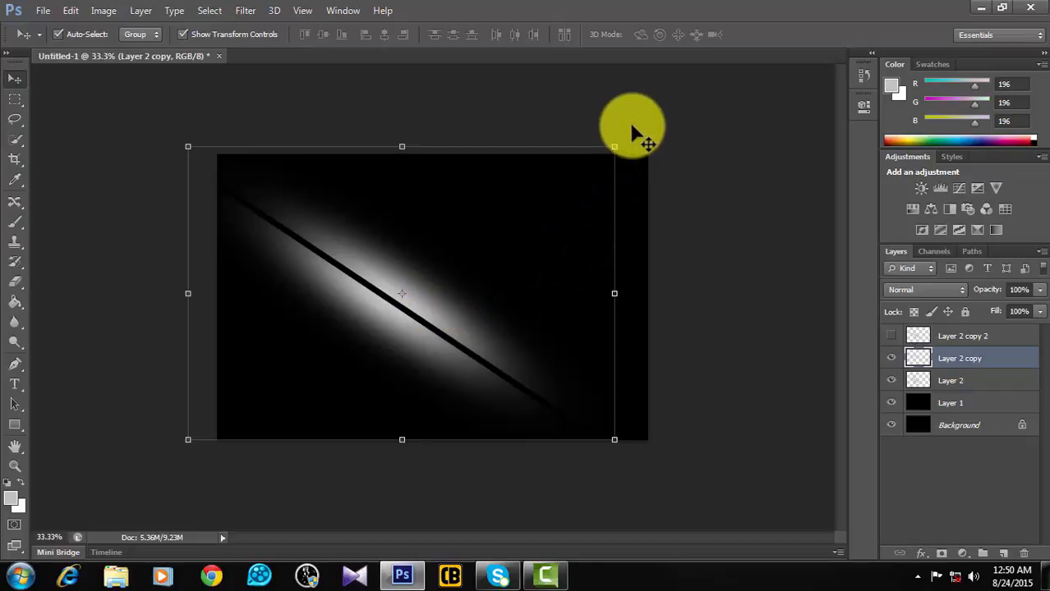
Rotate the flipped glow to about 0.5° and shift it slightly down and right to X 773 px, Y 585.59 px, narrowing the gap.
{"action": "mouse_move", "coordinate": [624, 137]}
{"action": "left_mouse_down"}
{"action": "mouse_move", "coordinate": [635, 155]}
{"action": "mouse_move", "coordinate": [634, 137]}
{"action": "left_mouse_up"}
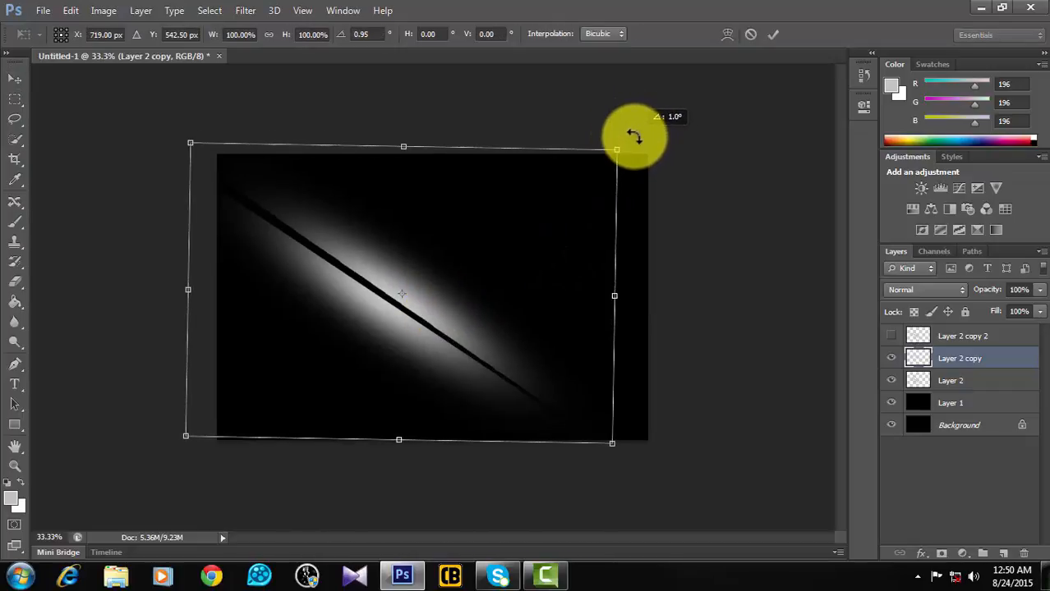
{"action": "left_click_drag", "start_coordinate": [562, 235], "coordinate": [573, 239]}
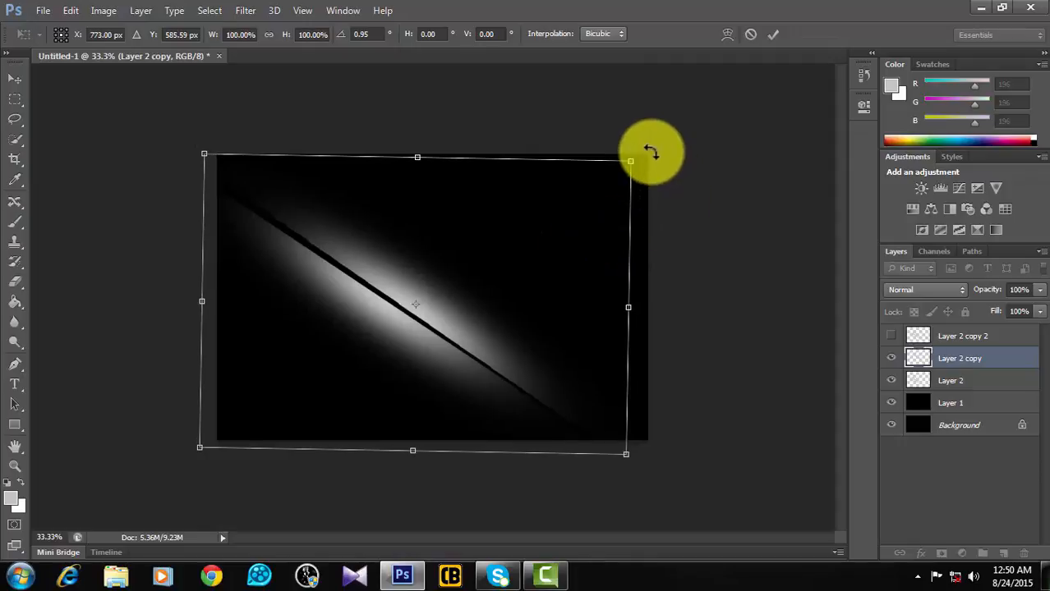
{"action": "left_click_drag", "start_coordinate": [648, 152], "coordinate": [651, 150]}
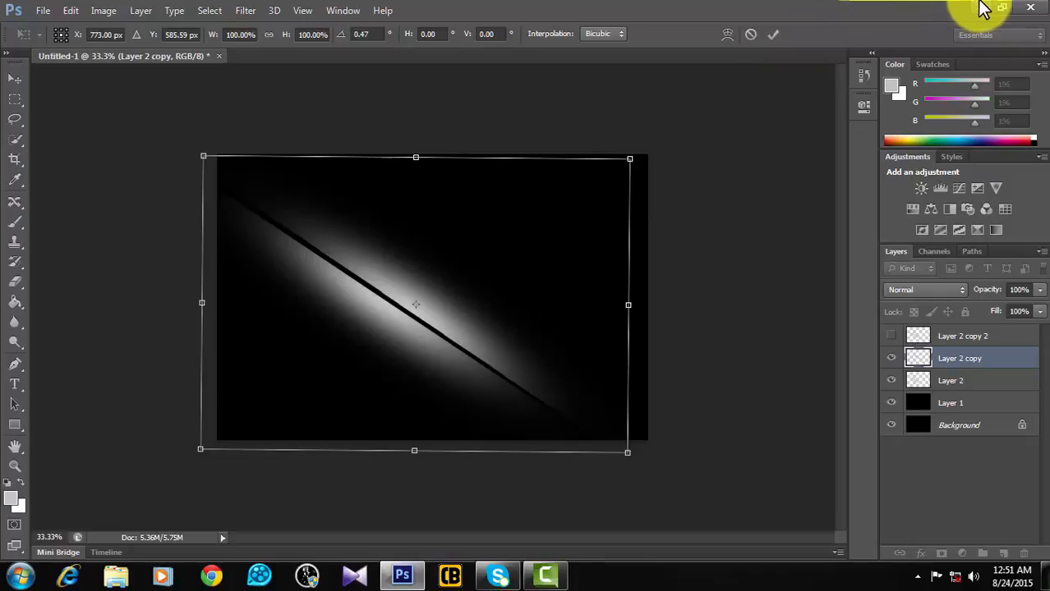
Open background.jpg from the desktop as a reference, discarding the pending transform, and return to the Untitled-1 document.
{"action": "right_click", "coordinate": [404, 573]}
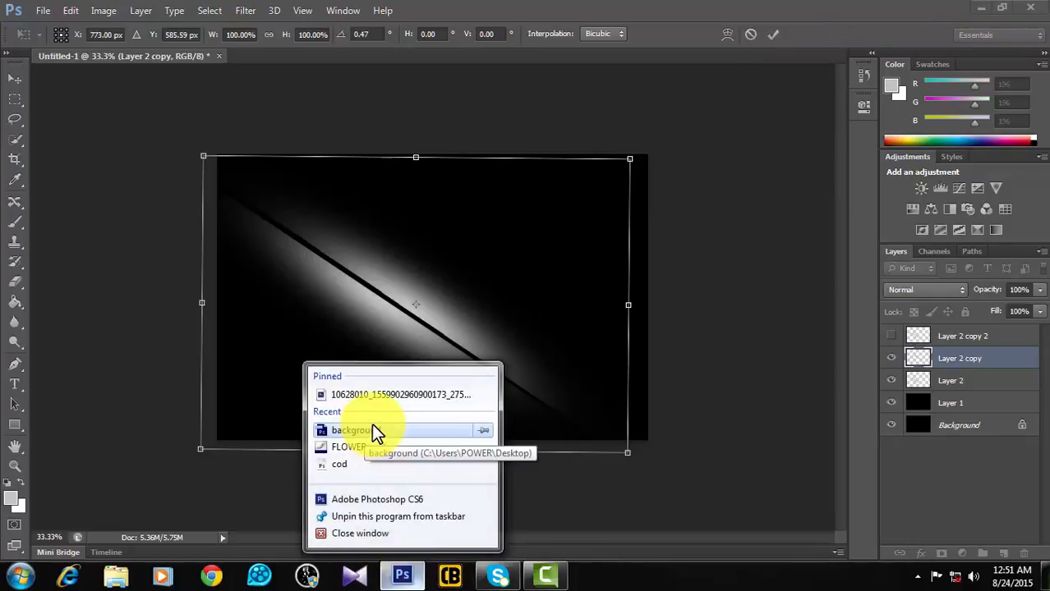
{"action": "left_click", "coordinate": [983, 8]}
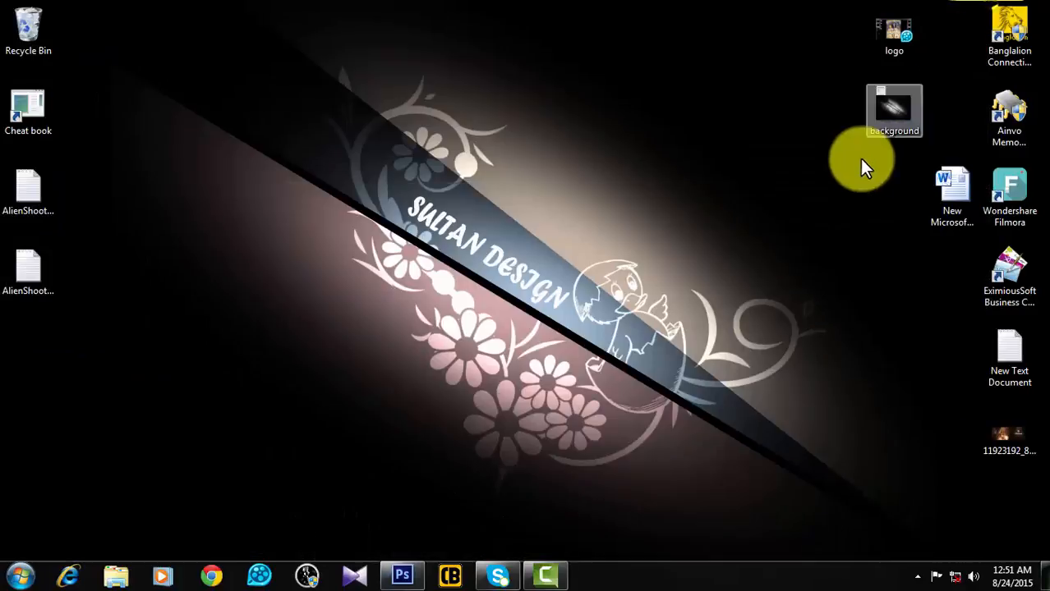
{"action": "left_click_drag", "start_coordinate": [866, 158], "coordinate": [409, 400]}
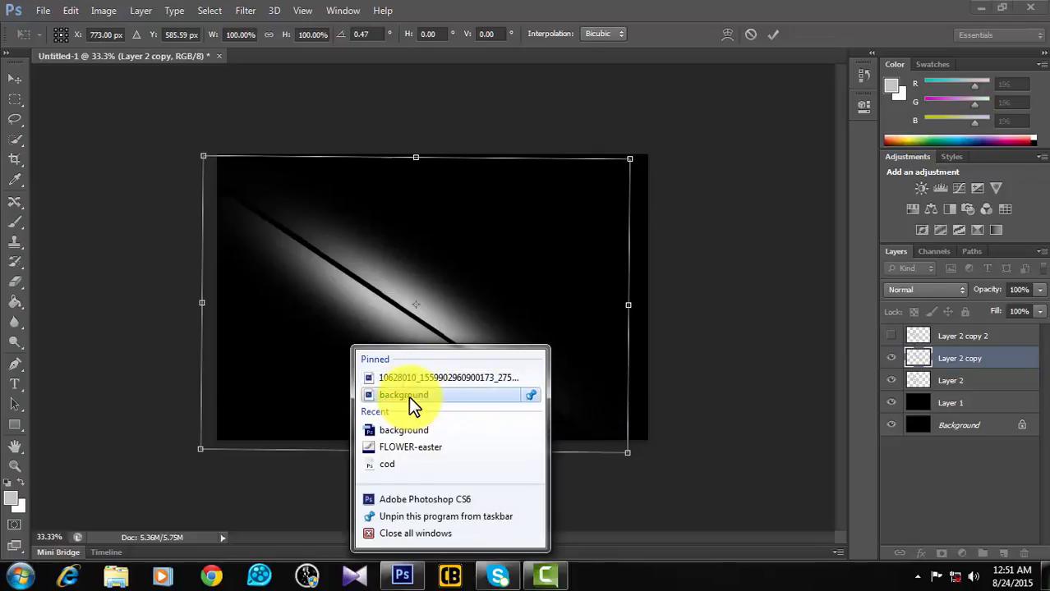
{"action": "left_click", "coordinate": [408, 396]}
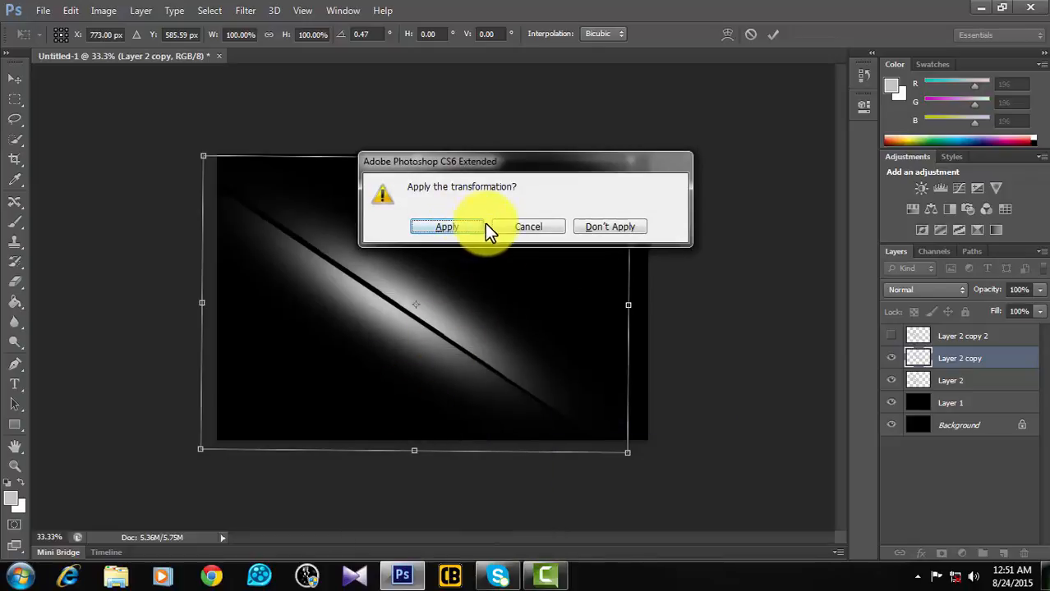
{"action": "left_click", "coordinate": [630, 227]}
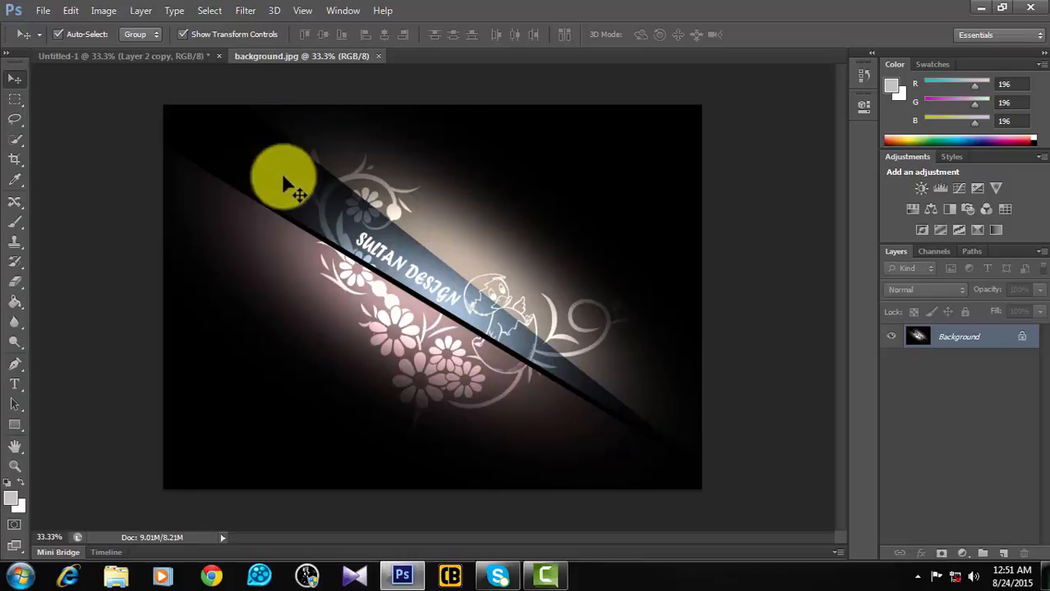
{"action": "left_click", "coordinate": [180, 59]}
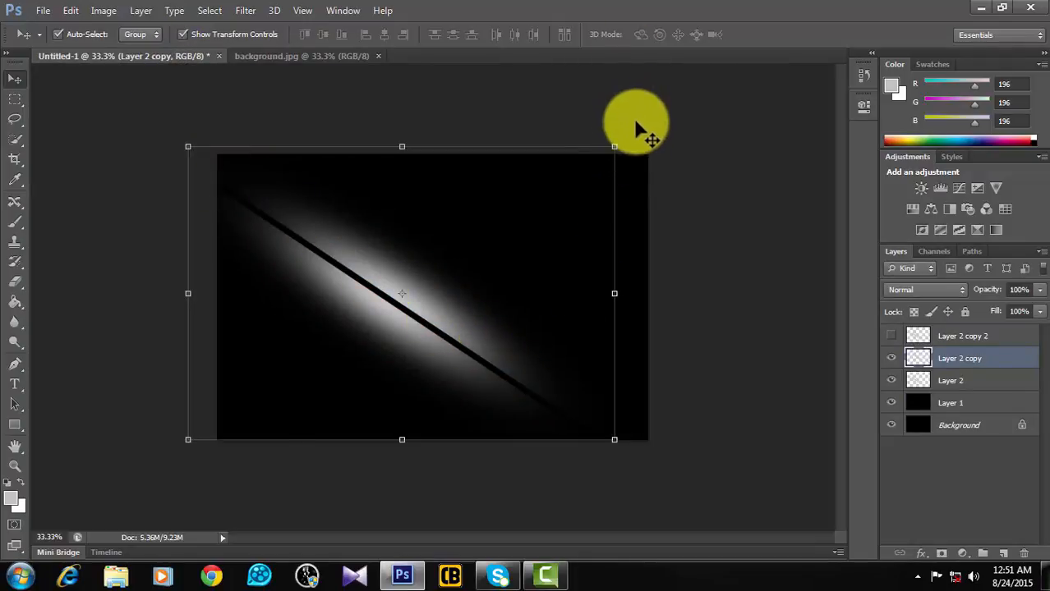
Rotate the flipped glow on Layer 2 copy by about 0.1°, move it to X 767 px, Y 560.21 px, and apply the transform.
{"action": "left_click_drag", "start_coordinate": [626, 140], "coordinate": [627, 146]}
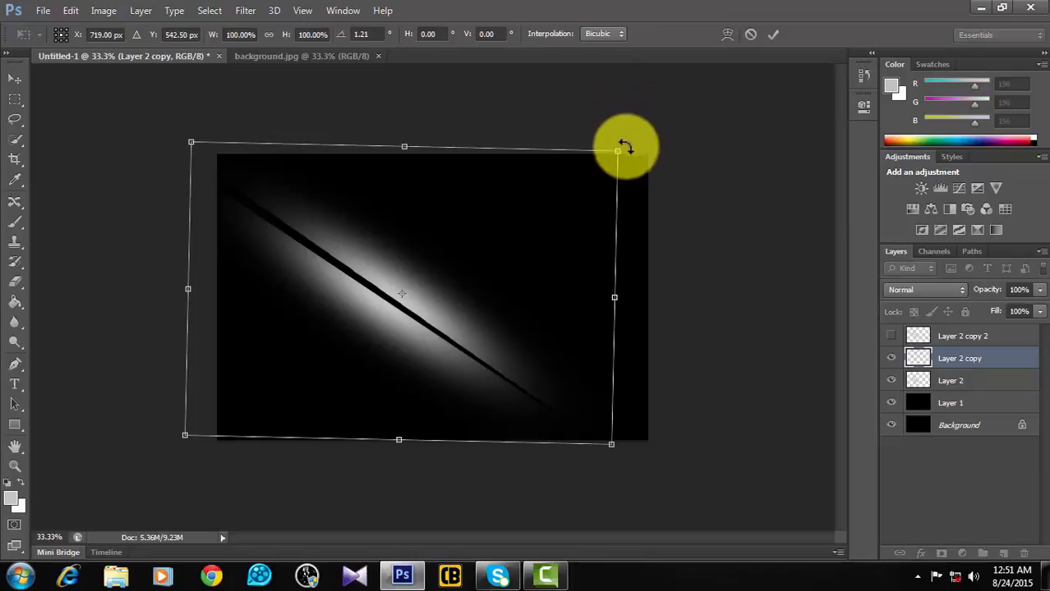
{"action": "left_click_drag", "start_coordinate": [530, 235], "coordinate": [543, 238]}
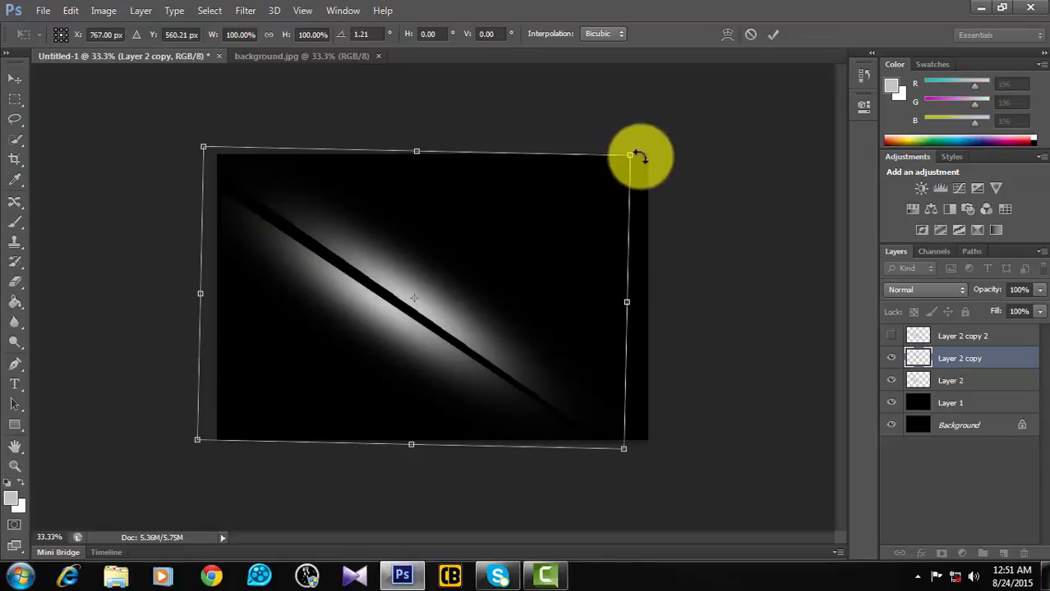
{"action": "left_click_drag", "start_coordinate": [639, 157], "coordinate": [637, 153]}
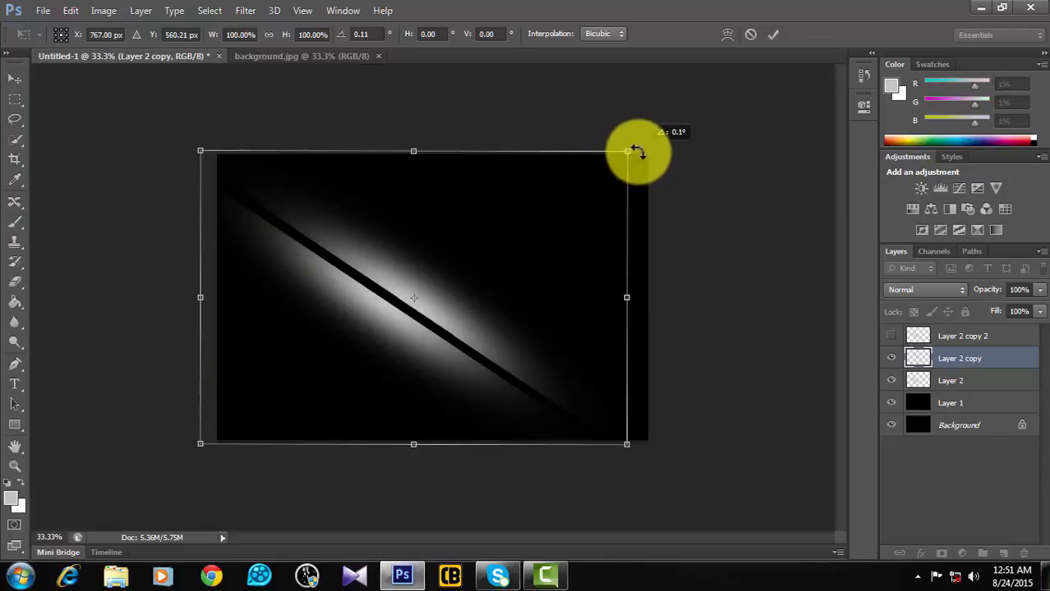
{"action": "double_click", "coordinate": [515, 213]}
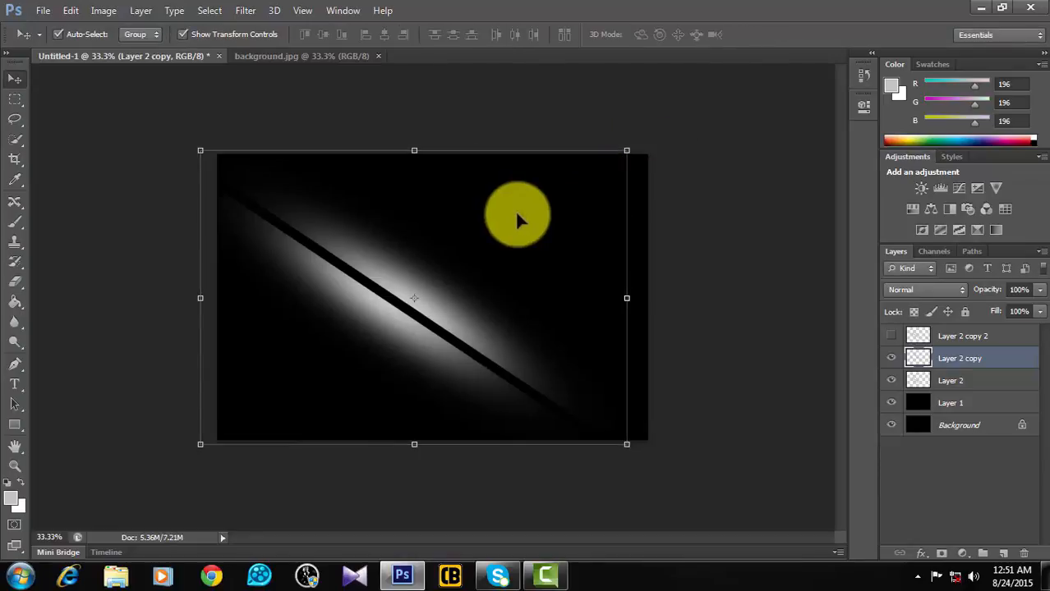
Show Layer 2 copy 2 and make it active, and hide Layer 2 copy and Layer 2.
{"action": "left_click", "coordinate": [890, 336]}
{"action": "left_click", "coordinate": [964, 336]}
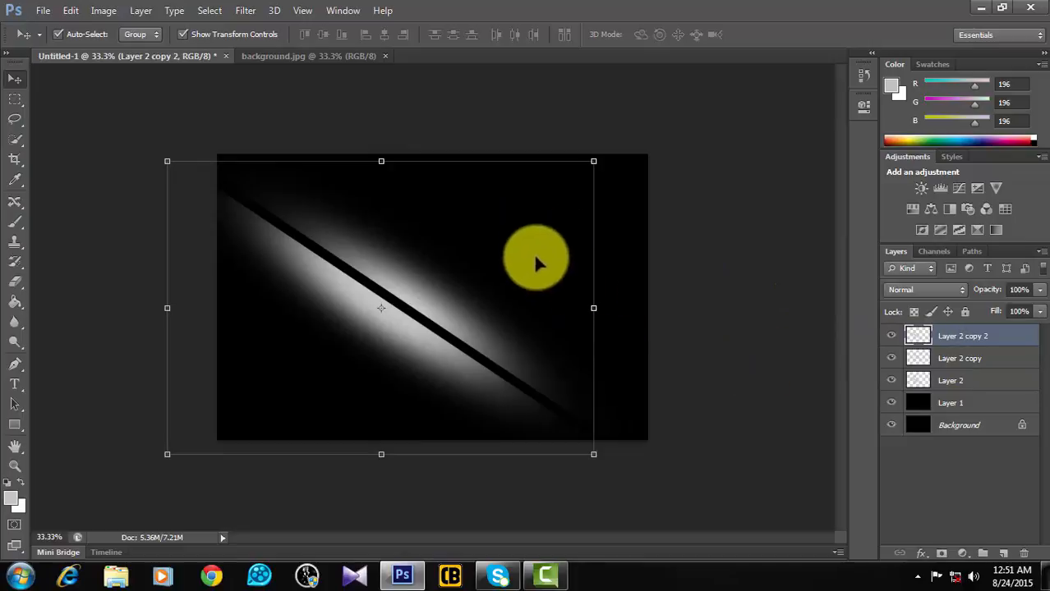
{"action": "left_click", "coordinate": [890, 359]}
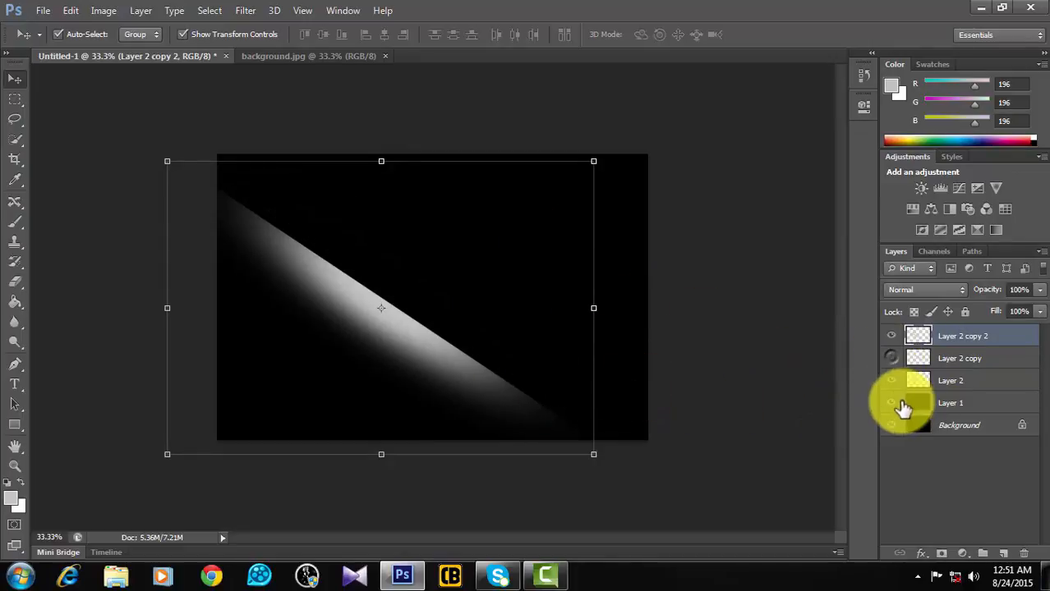
{"action": "left_click", "coordinate": [890, 382]}
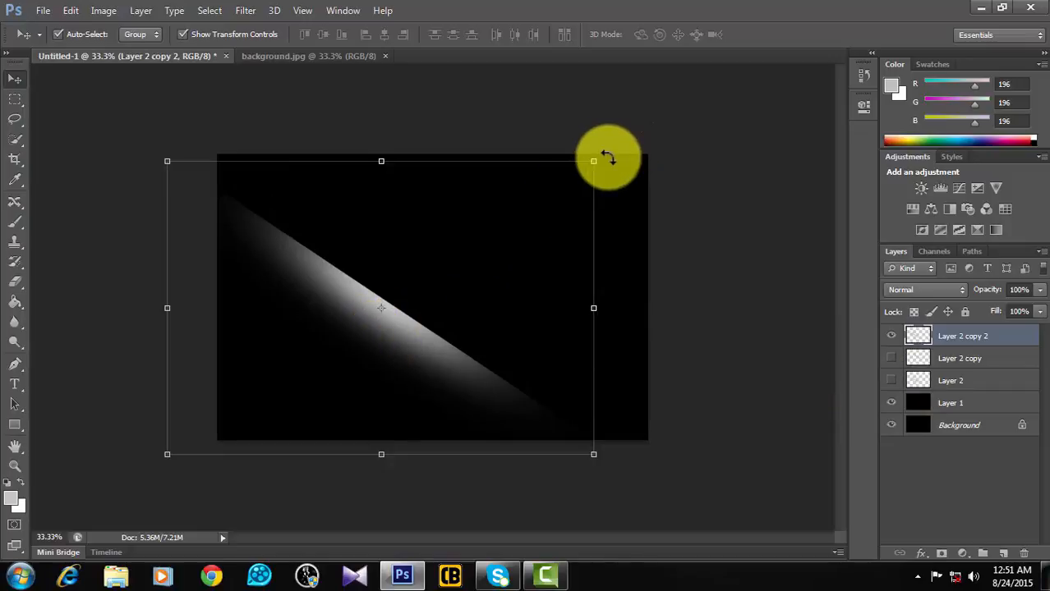
Flip Layer 2 copy 2 to -100% width and height at X 1031 px, Y 377.5 px, and show Layer 2 copy and Layer 2 again.
{"action": "left_click_drag", "start_coordinate": [606, 154], "coordinate": [244, 415]}
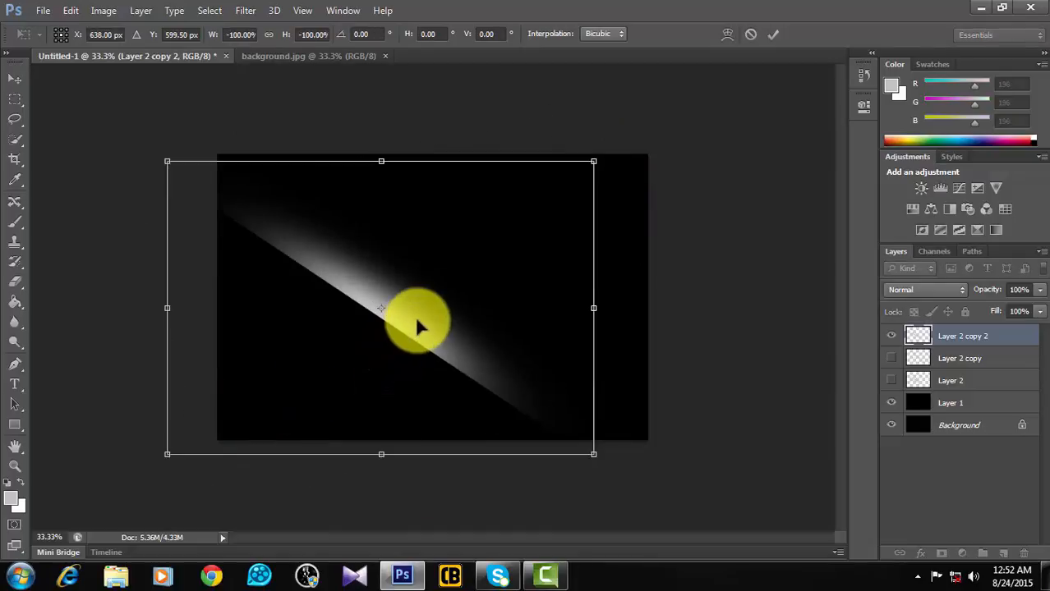
{"action": "left_click_drag", "start_coordinate": [416, 315], "coordinate": [515, 258]}
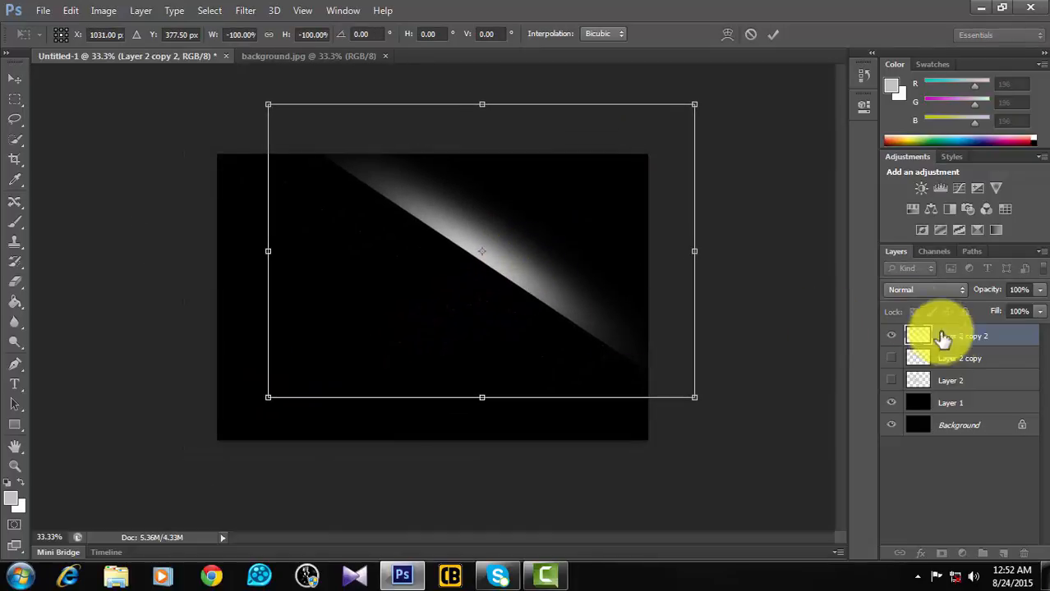
{"action": "double_click", "coordinate": [599, 284]}
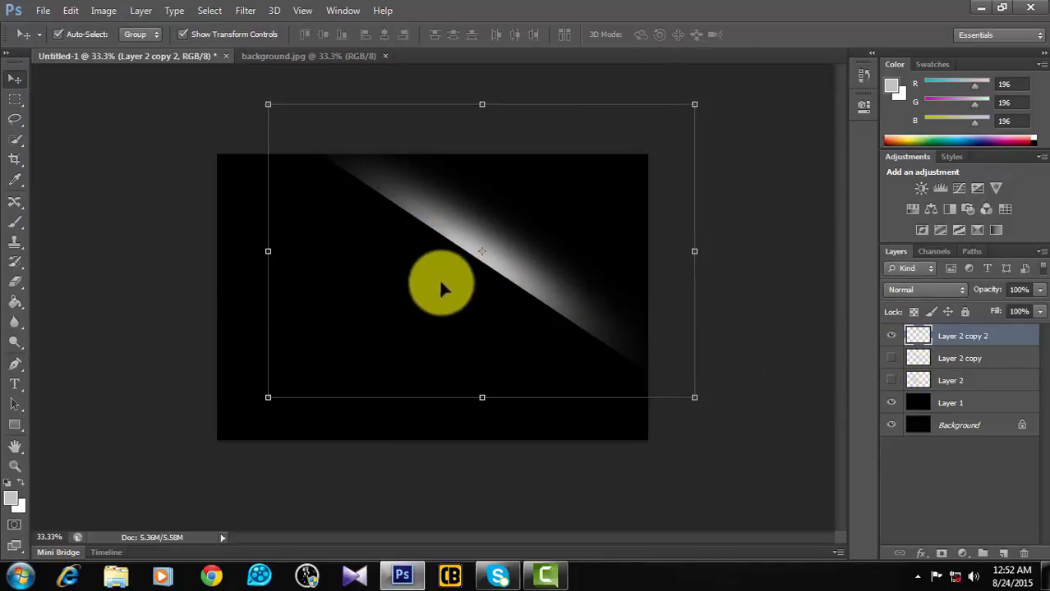
{"action": "left_click", "coordinate": [891, 358]}
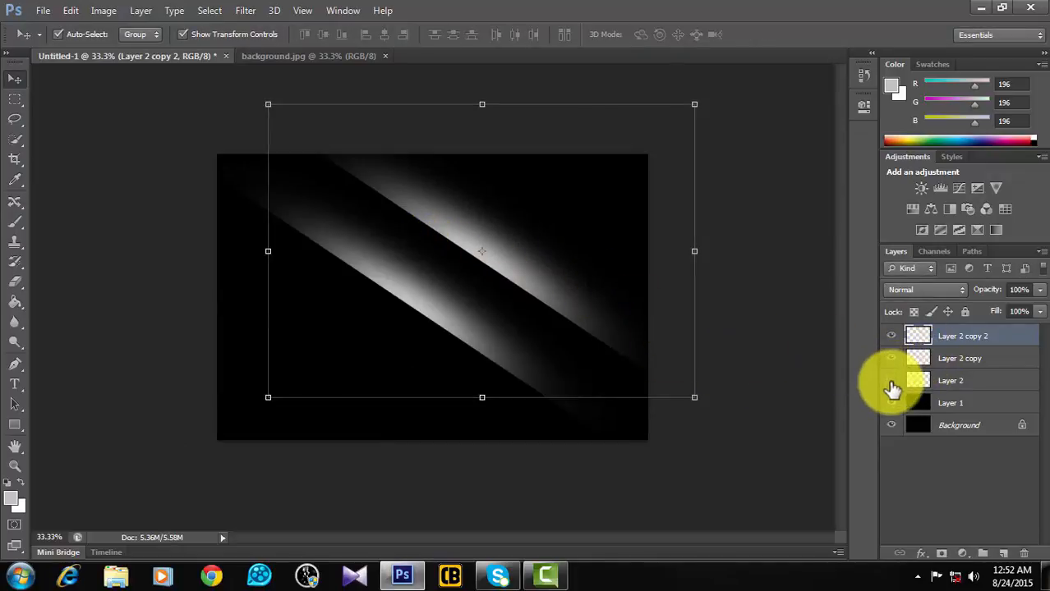
{"action": "left_click", "coordinate": [891, 380]}
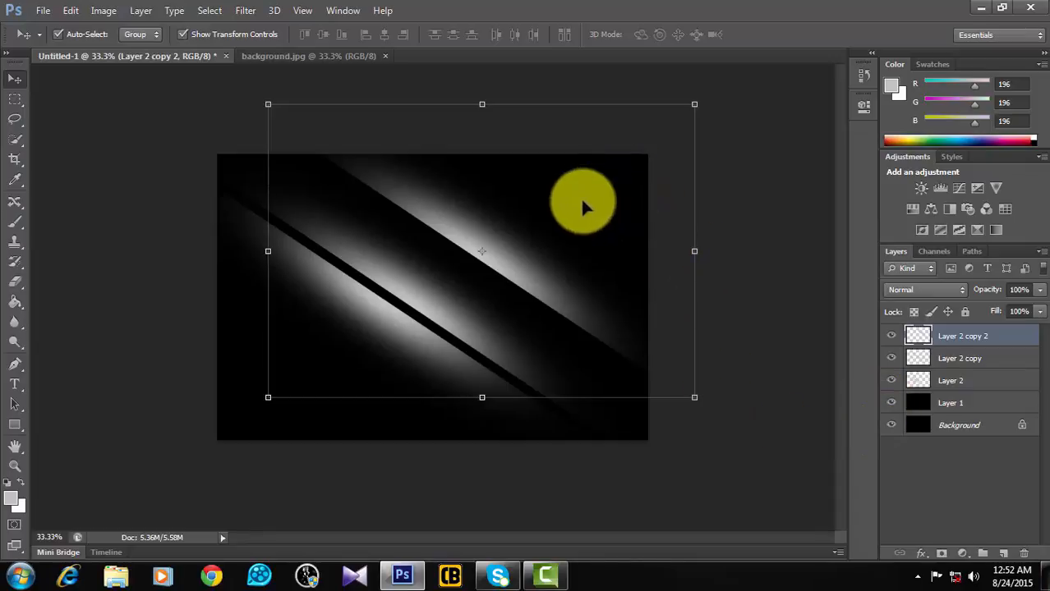
Move the flipped glow on Layer 2 copy 2 down and left so it overlaps the glow on Layer 2 copy.
{"action": "left_click_drag", "start_coordinate": [580, 197], "coordinate": [556, 219]}
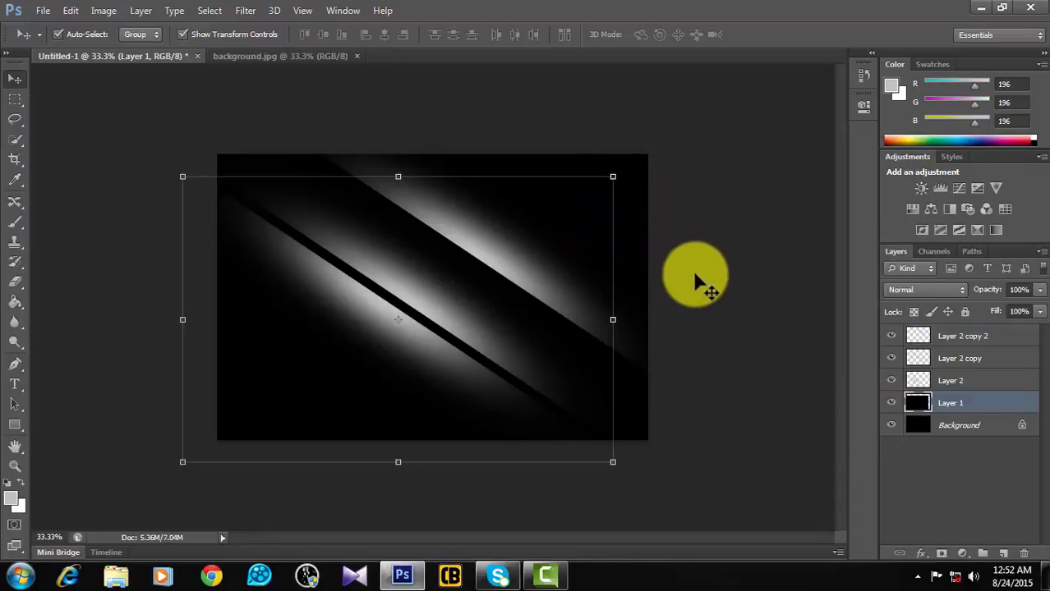
{"action": "key", "text": "ctrl+z"}
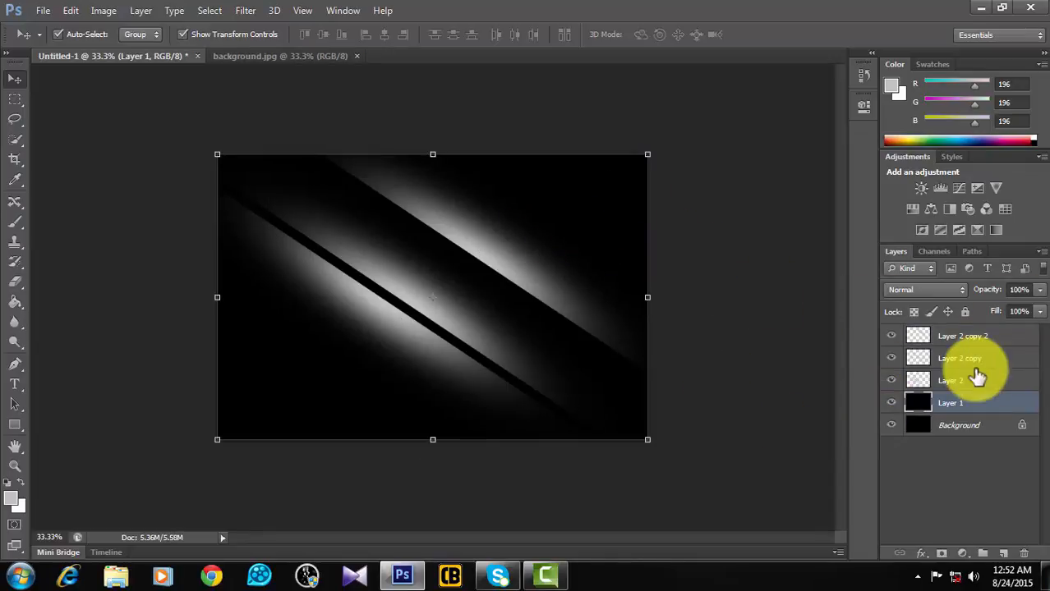
{"action": "left_click", "coordinate": [965, 337]}
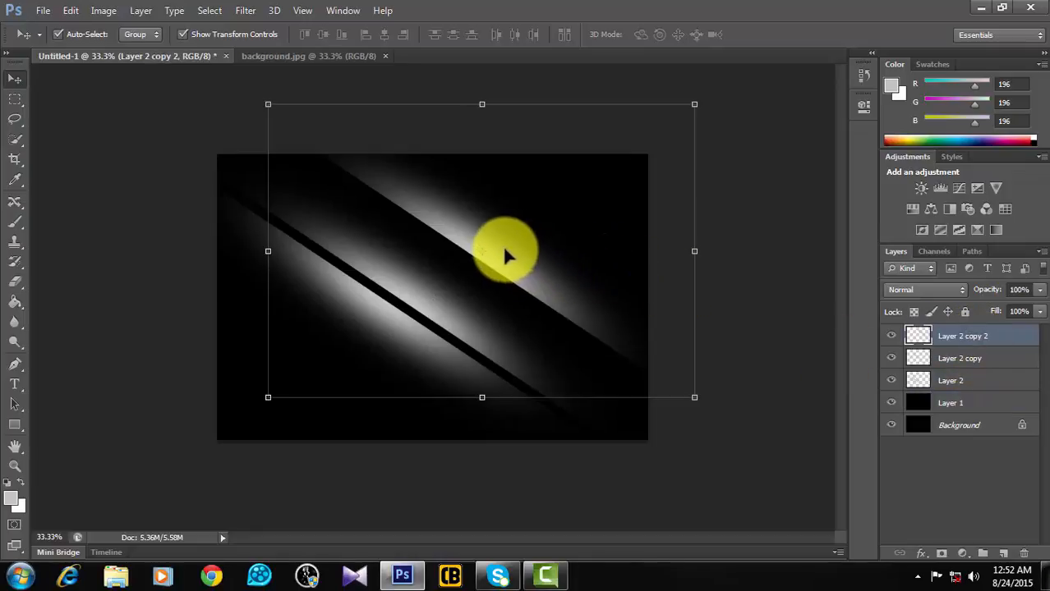
{"action": "left_click_drag", "start_coordinate": [505, 250], "coordinate": [462, 284]}
{"action": "left_click_drag", "start_coordinate": [665, 126], "coordinate": [688, 150]}
{"action": "mouse_move", "coordinate": [519, 225]}
{"action": "left_mouse_down"}
{"action": "mouse_move", "coordinate": [529, 228]}
{"action": "mouse_move", "coordinate": [517, 237]}
{"action": "mouse_move", "coordinate": [527, 234]}
{"action": "left_mouse_up"}
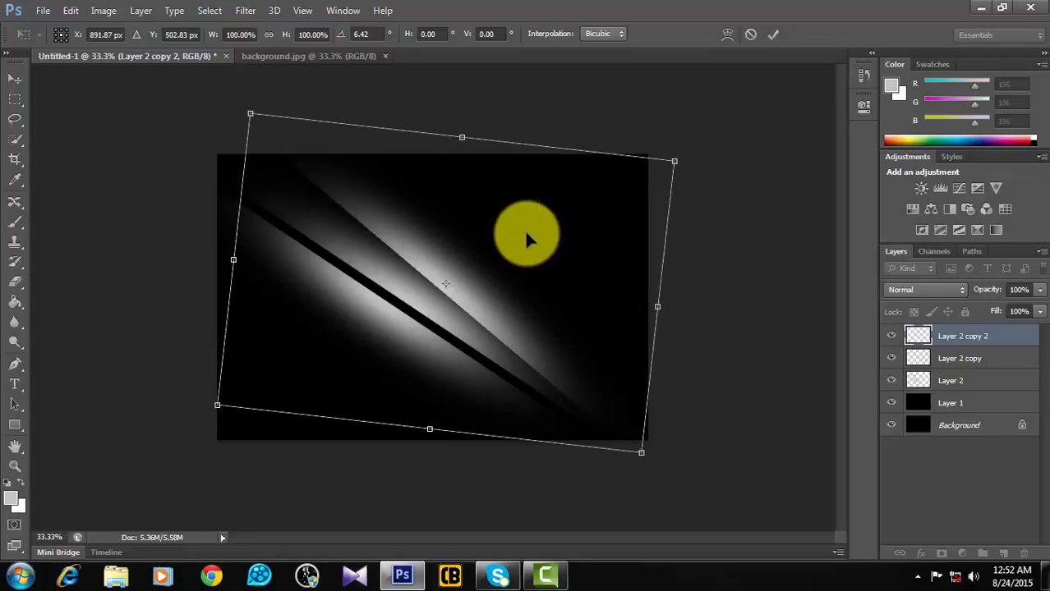
{"action": "left_click_drag", "start_coordinate": [709, 148], "coordinate": [704, 141]}
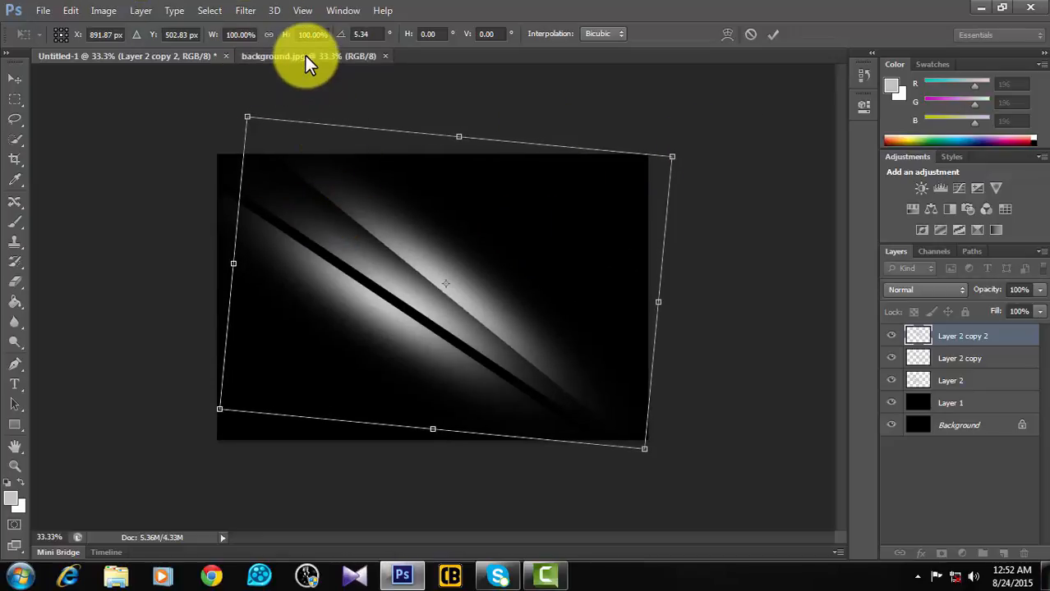
{"action": "key", "text": "Return"}
Check the reference in background.jpg, and rotate Layer 2 copy 2 by about 2° twice, moving it to X 887.98 px, Y 505.96 px.
{"action": "left_click", "coordinate": [305, 56]}
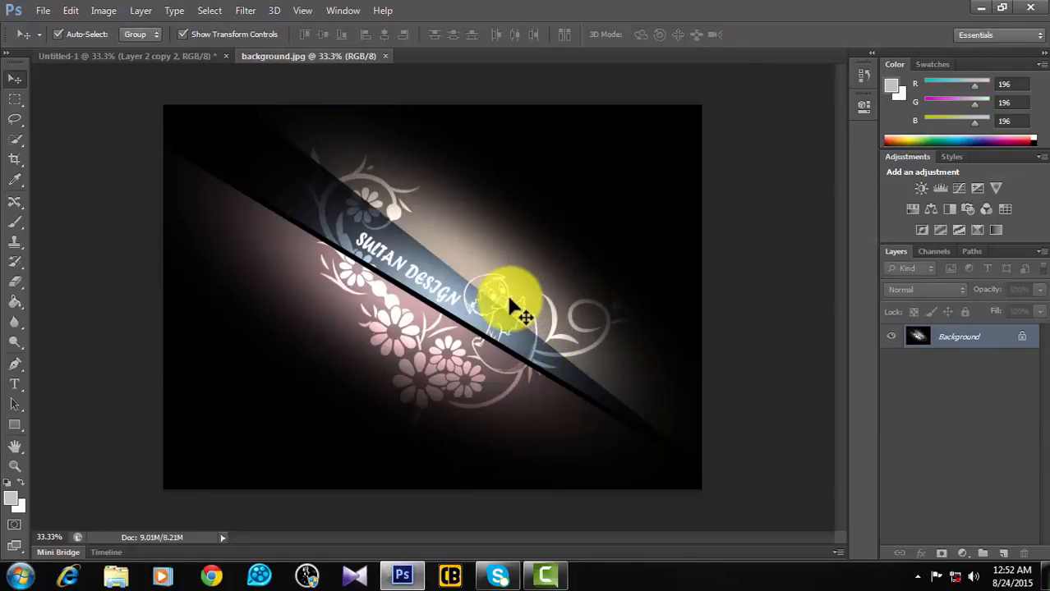
{"action": "left_click", "coordinate": [181, 55]}
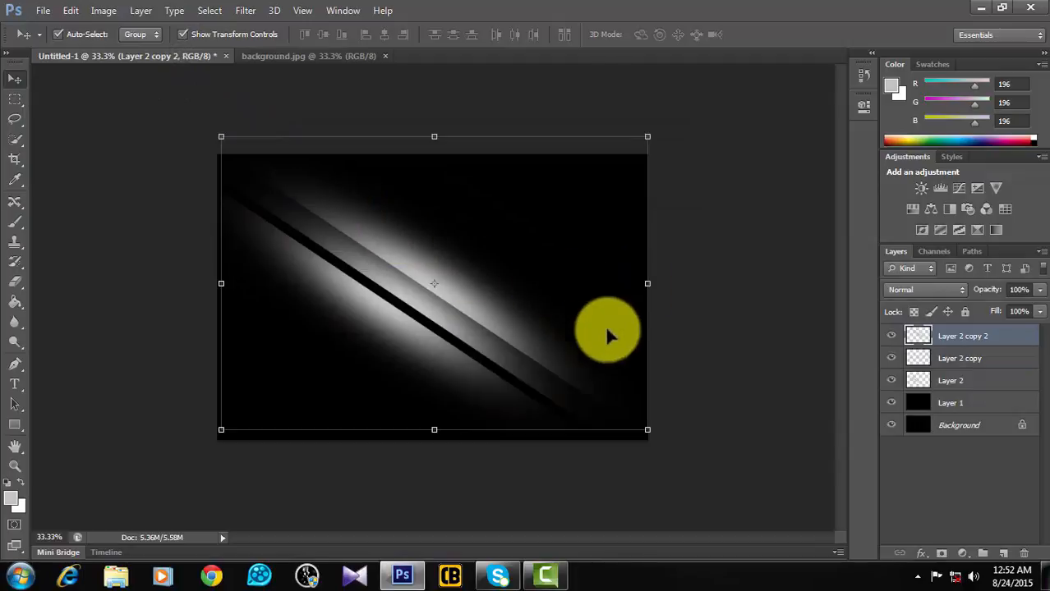
{"action": "left_click_drag", "start_coordinate": [662, 145], "coordinate": [667, 134]}
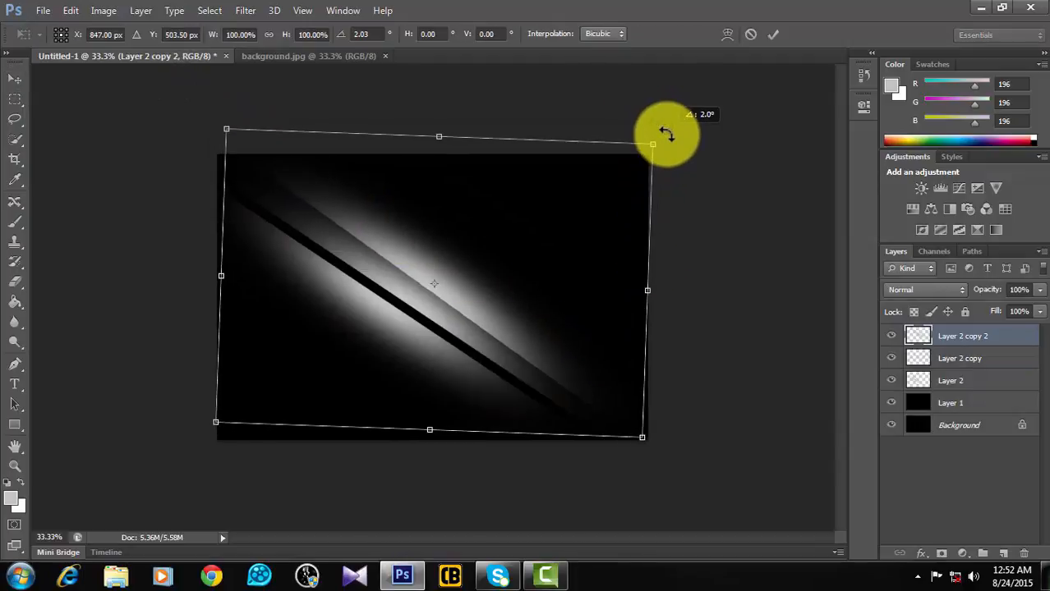
{"action": "key", "text": "Escape"}
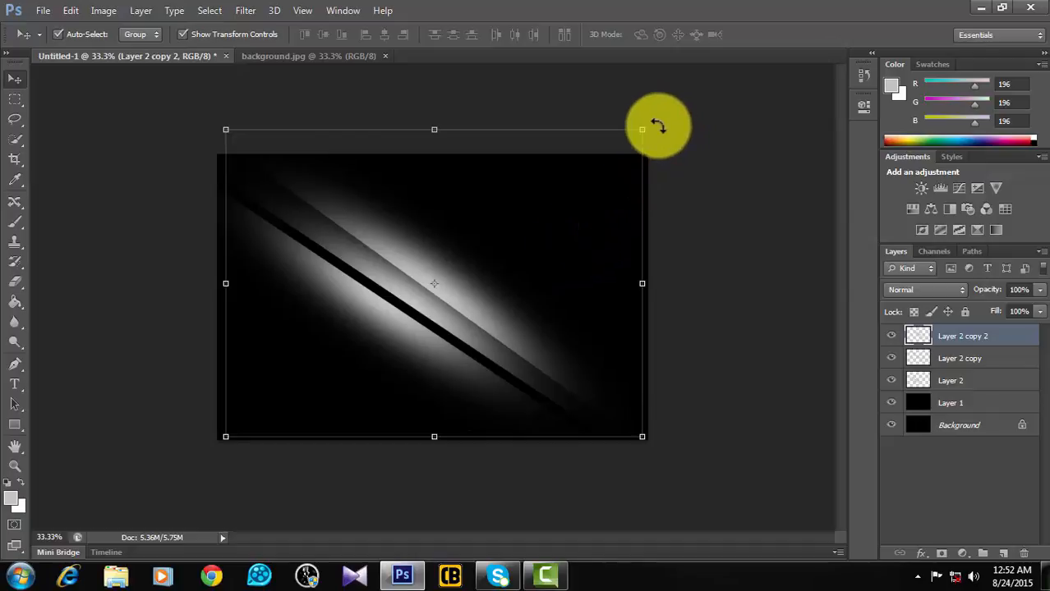
{"action": "left_click_drag", "start_coordinate": [658, 127], "coordinate": [666, 130]}
{"action": "left_click_drag", "start_coordinate": [563, 225], "coordinate": [574, 229]}
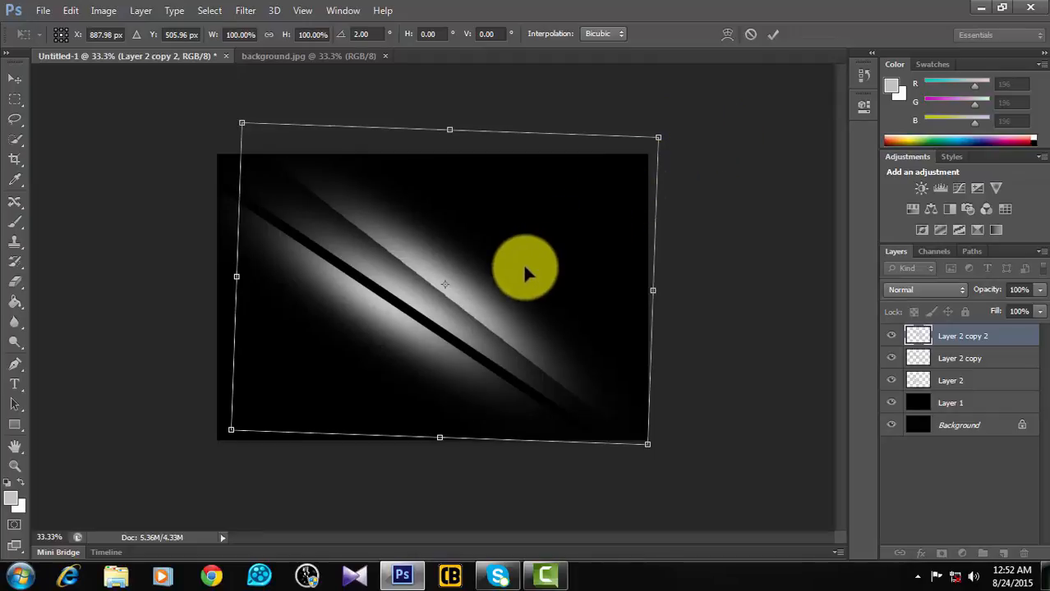
{"action": "key", "text": "Return"}
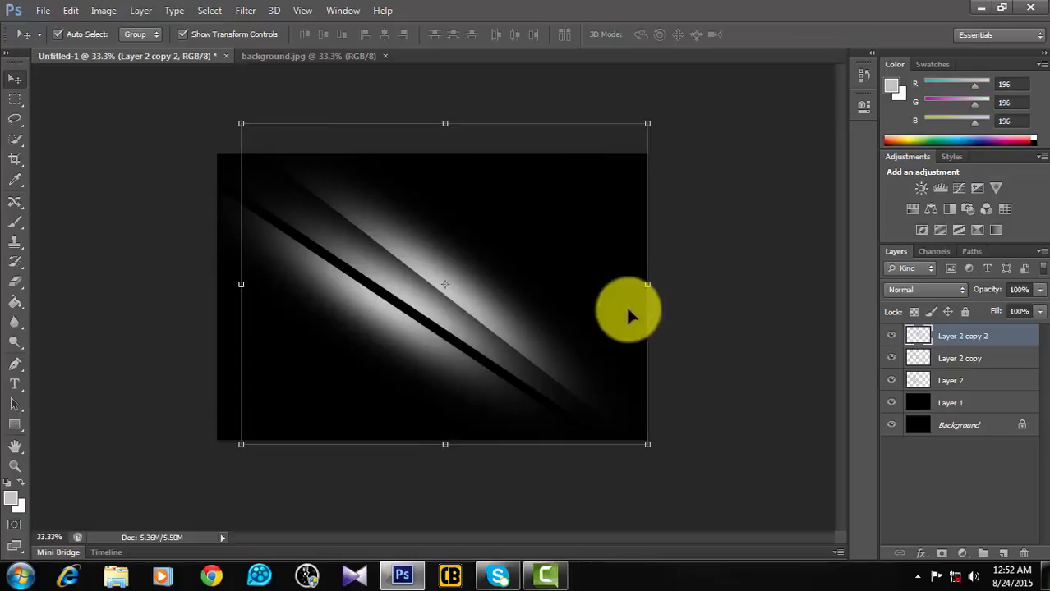
Colorize Layer 2 with Hue/Saturation, using hue 0, saturation 40 and lightness -5.
{"action": "left_click", "coordinate": [977, 380]}
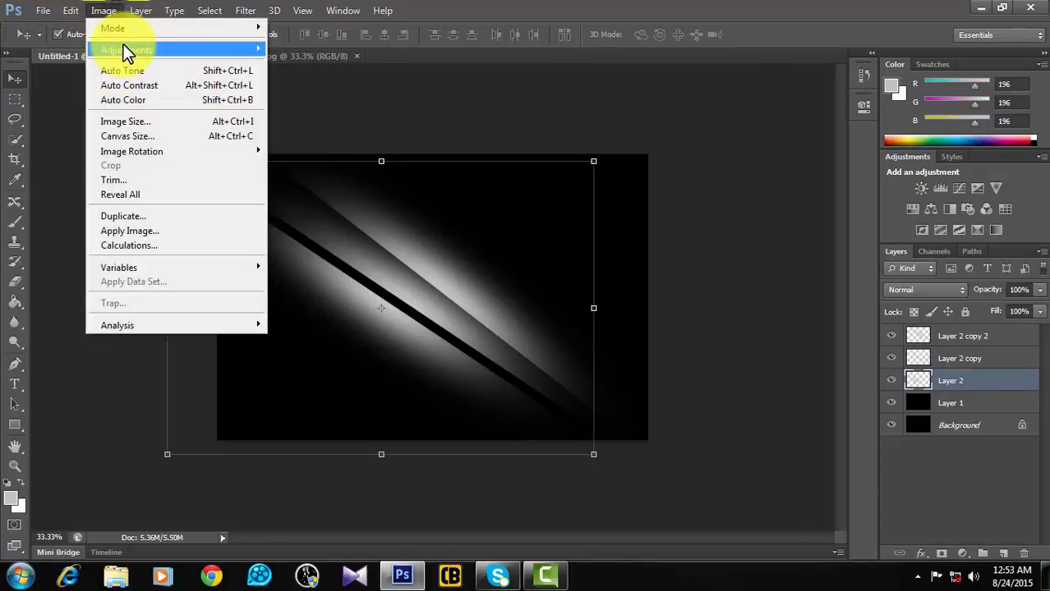
{"action": "mouse_move", "coordinate": [135, 50]}
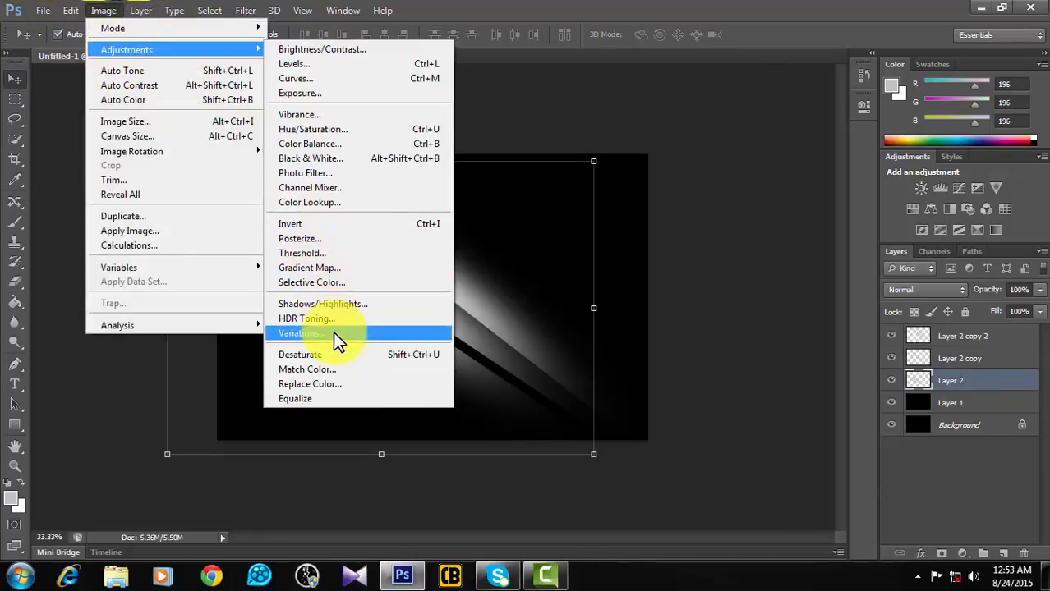
{"action": "left_click", "coordinate": [345, 129]}
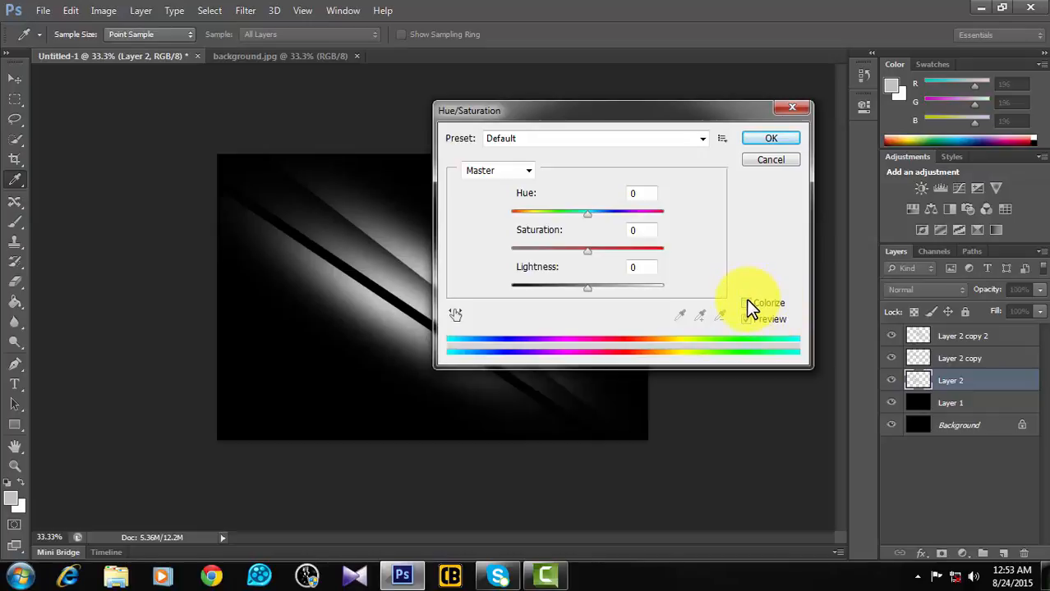
{"action": "left_click", "coordinate": [747, 302]}
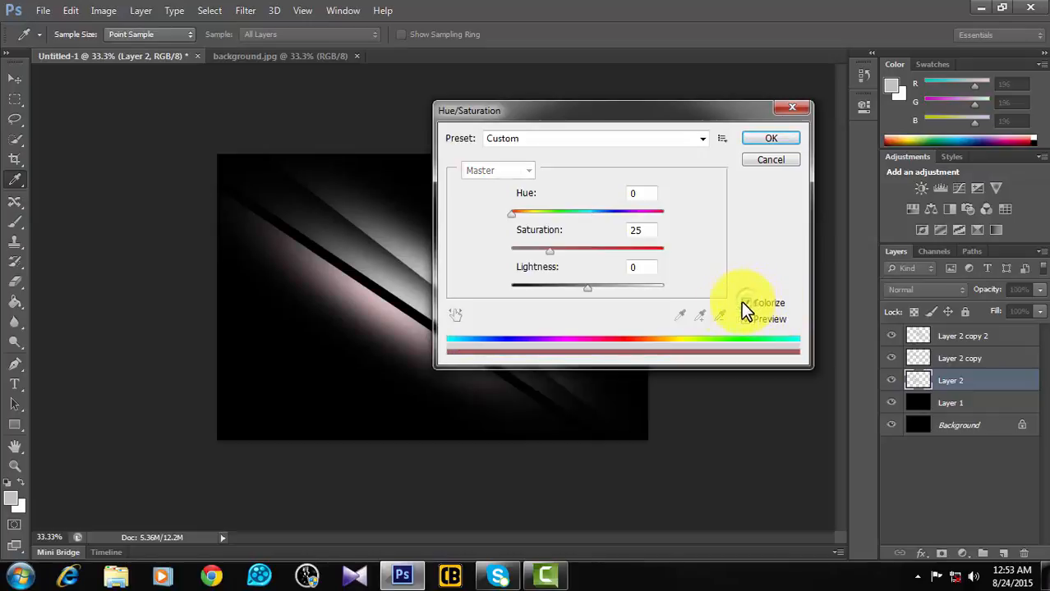
{"action": "left_click", "coordinate": [510, 214]}
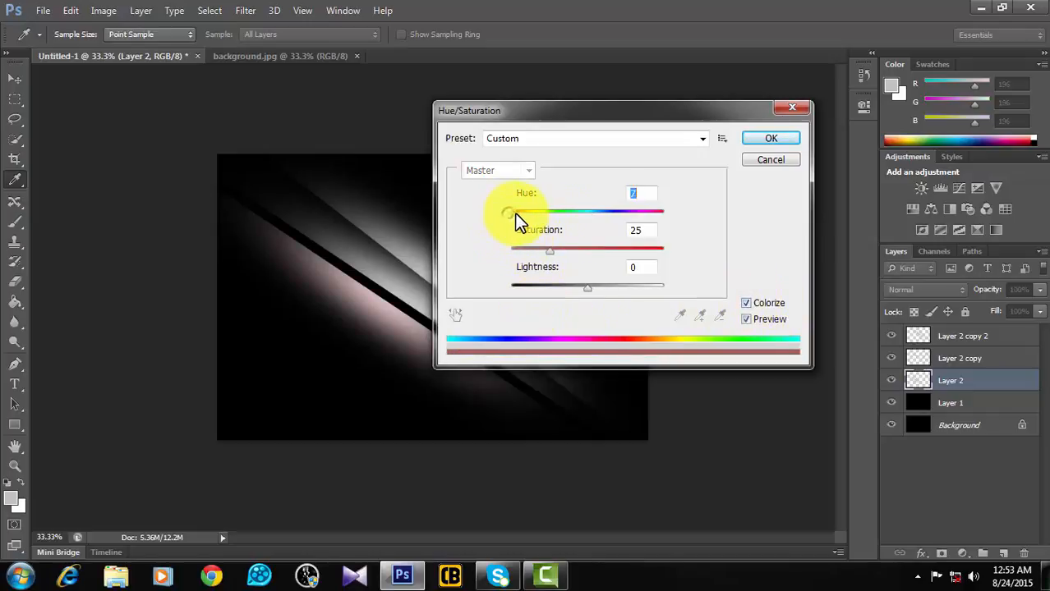
{"action": "left_click_drag", "start_coordinate": [543, 252], "coordinate": [573, 246]}
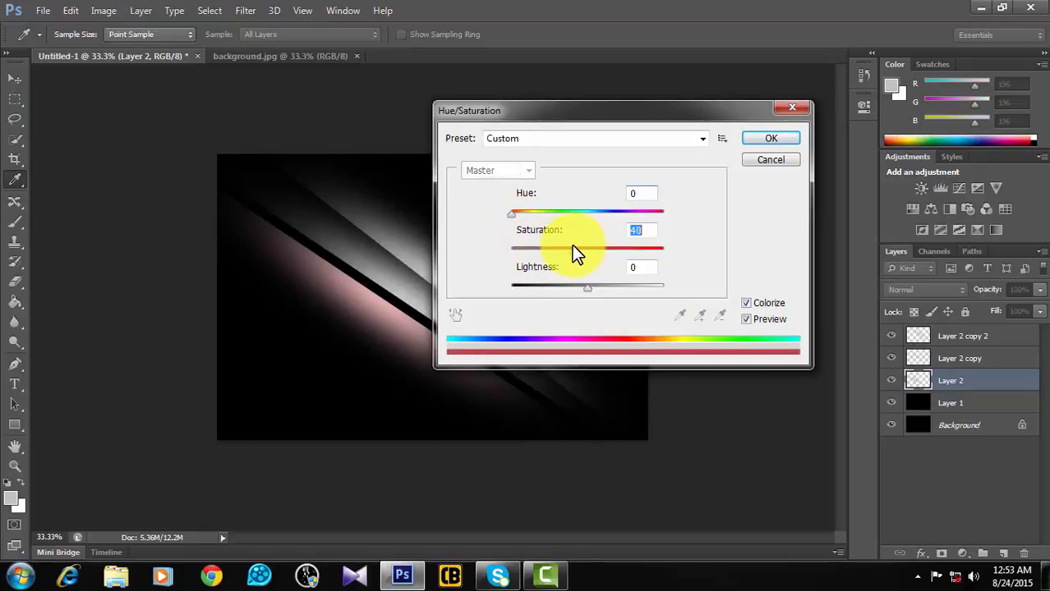
{"action": "mouse_move", "coordinate": [587, 287]}
{"action": "left_mouse_down"}
{"action": "mouse_move", "coordinate": [577, 287]}
{"action": "mouse_move", "coordinate": [597, 285]}
{"action": "mouse_move", "coordinate": [584, 285]}
{"action": "left_mouse_up"}
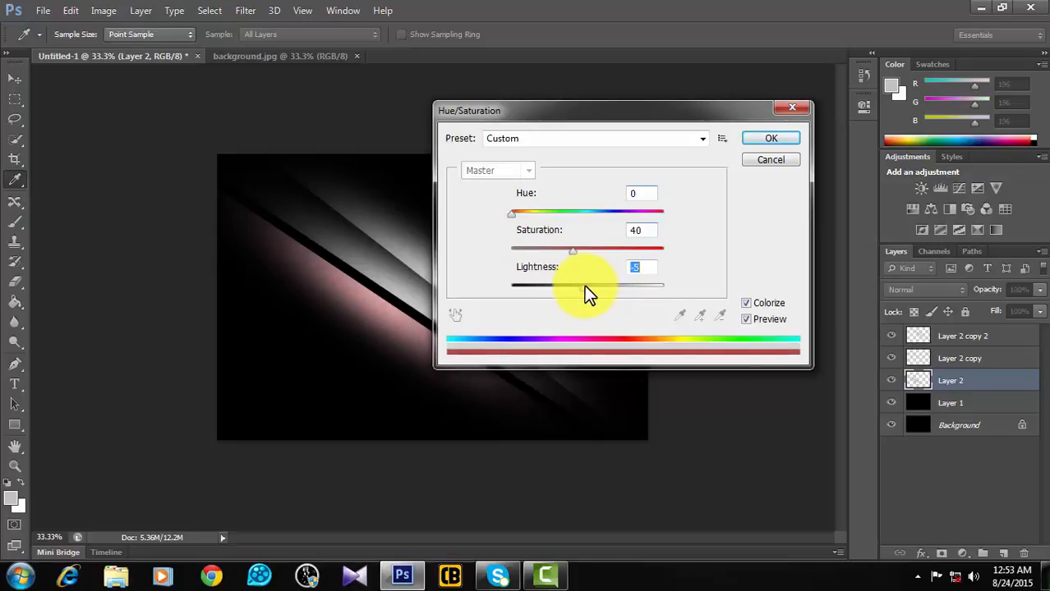
{"action": "left_click", "coordinate": [772, 138]}
{"action": "key", "text": "v"}
Colorize Layer 2 copy with Hue/Saturation, using hue 122, saturation 41 and lightness +34.
{"action": "left_click", "coordinate": [969, 361]}
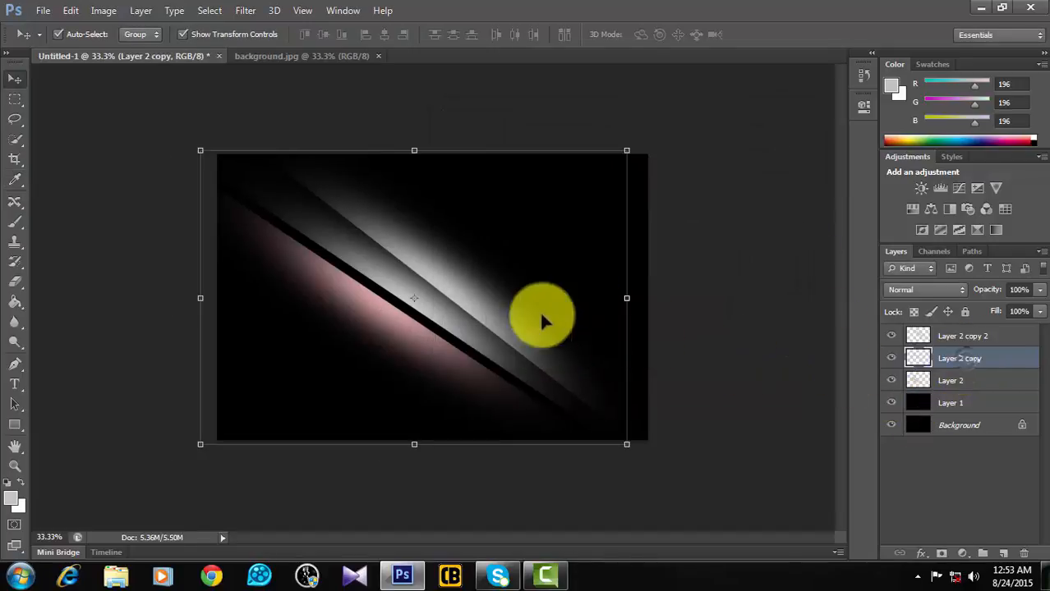
{"action": "left_click", "coordinate": [97, 13]}
{"action": "mouse_move", "coordinate": [156, 51]}
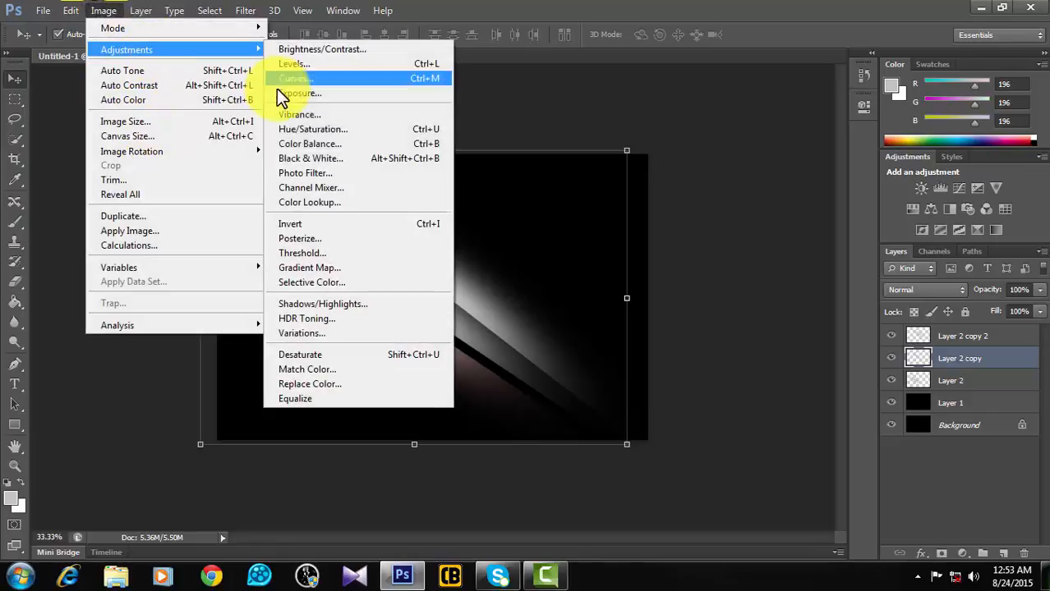
{"action": "left_click", "coordinate": [339, 133]}
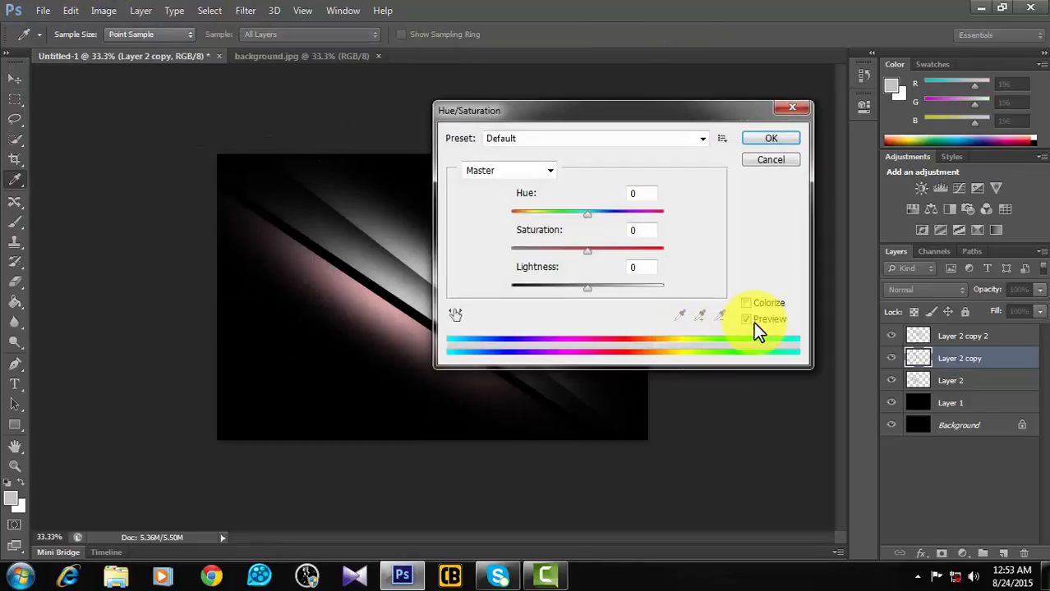
{"action": "left_click", "coordinate": [757, 302]}
{"action": "left_click_drag", "start_coordinate": [507, 212], "coordinate": [536, 214]}
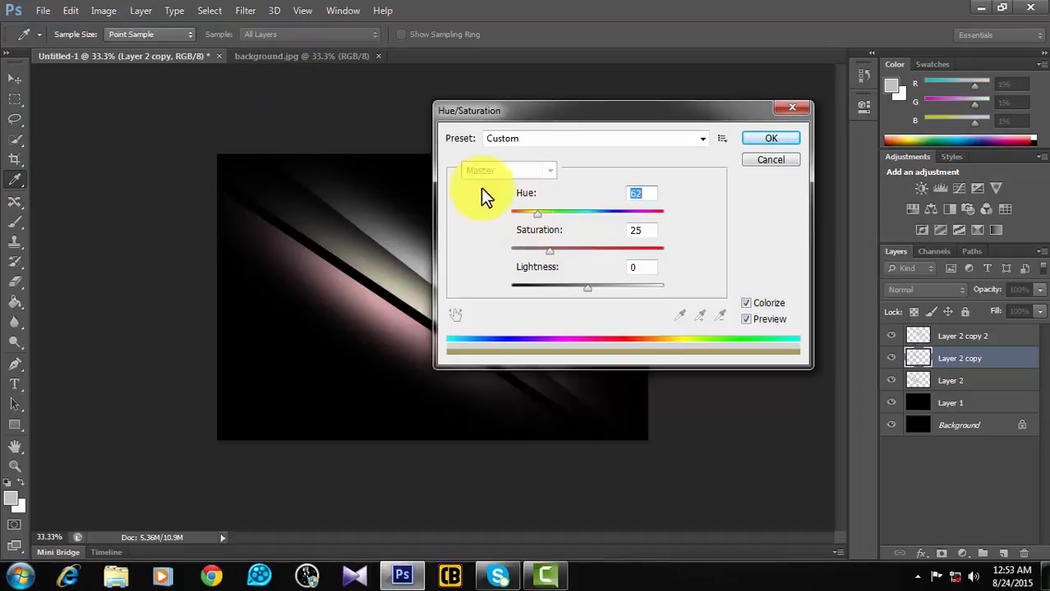
{"action": "left_click_drag", "start_coordinate": [586, 287], "coordinate": [613, 288]}
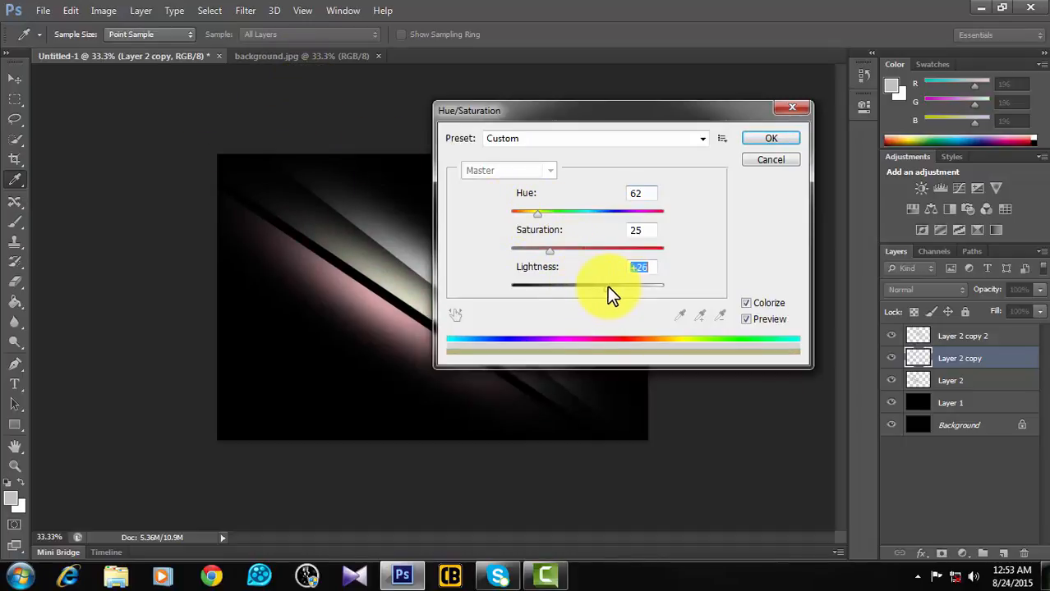
{"action": "left_click_drag", "start_coordinate": [536, 212], "coordinate": [562, 215]}
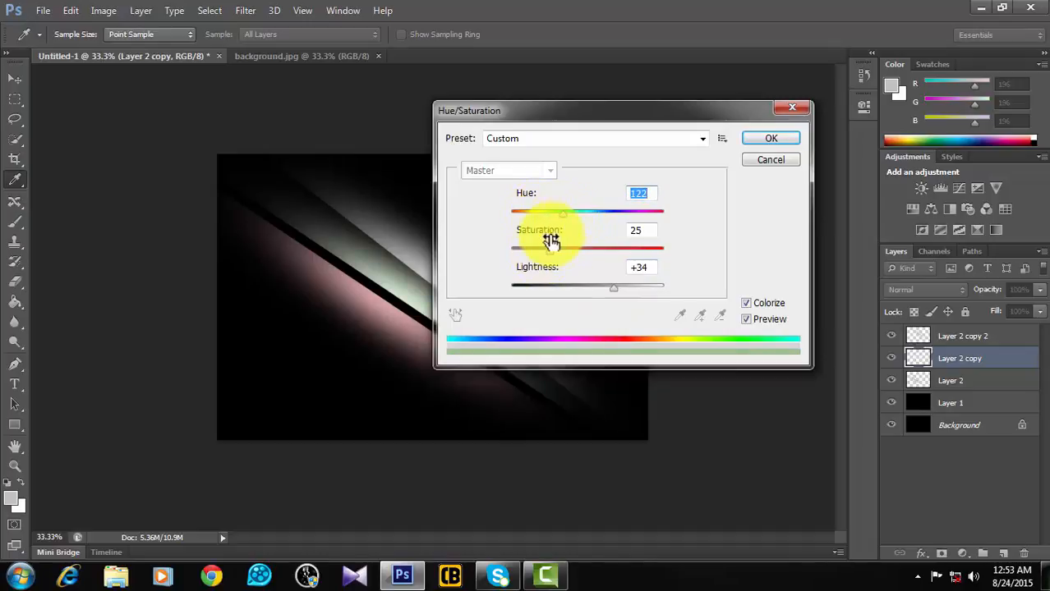
{"action": "left_click_drag", "start_coordinate": [548, 253], "coordinate": [577, 259]}
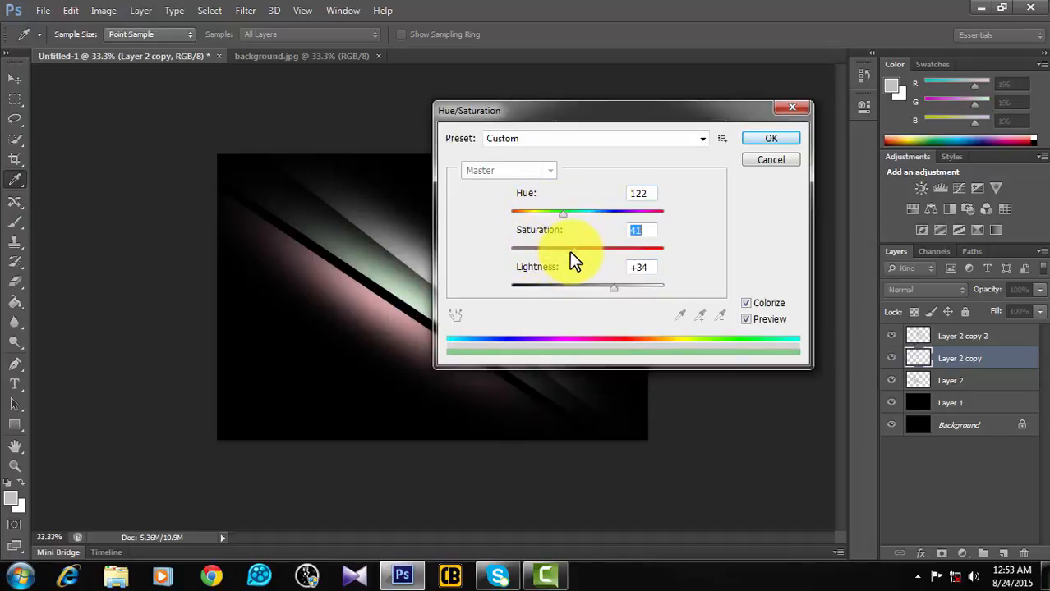
{"action": "left_click", "coordinate": [763, 139]}
{"action": "key", "text": "v"}
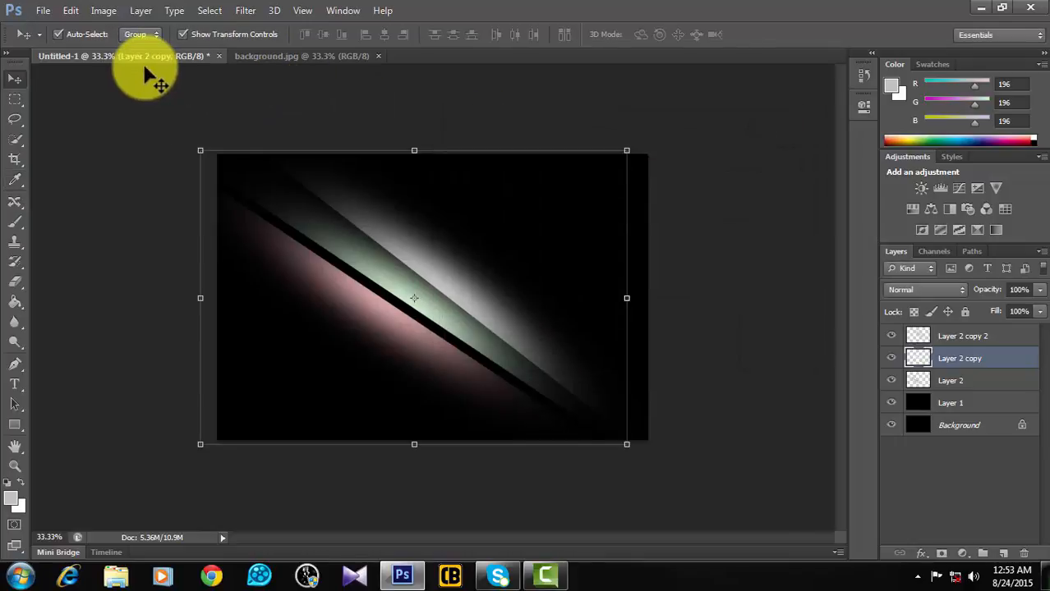
Check the reference in background.jpg, and recolour Layer 2 copy with Hue/Saturation using Colorize, hue 162, saturation 32 and lightness -6.
{"action": "left_click", "coordinate": [297, 56]}
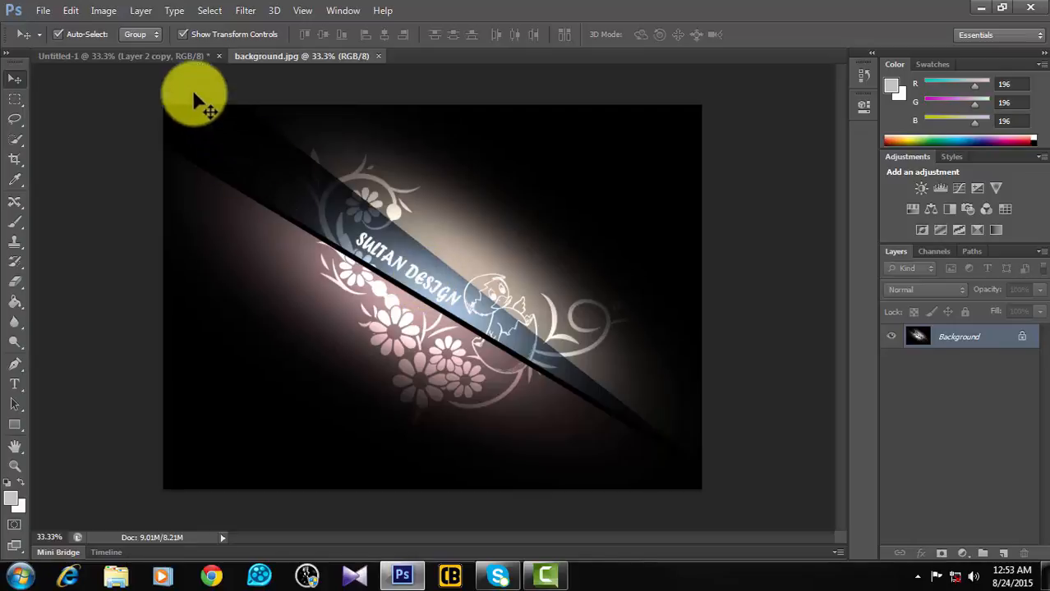
{"action": "left_click", "coordinate": [182, 58]}
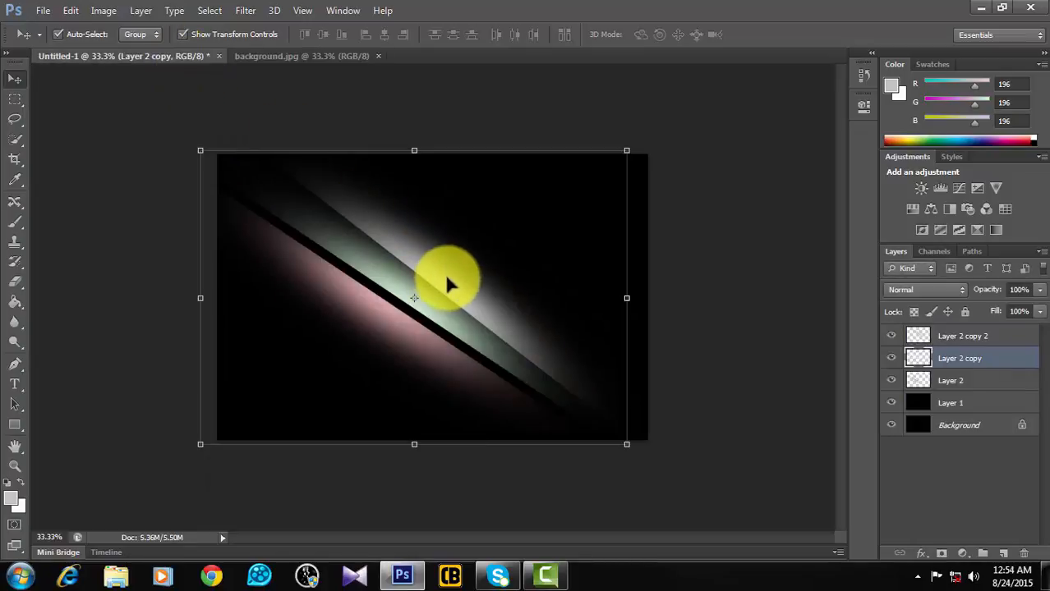
{"action": "left_click", "coordinate": [113, 4]}
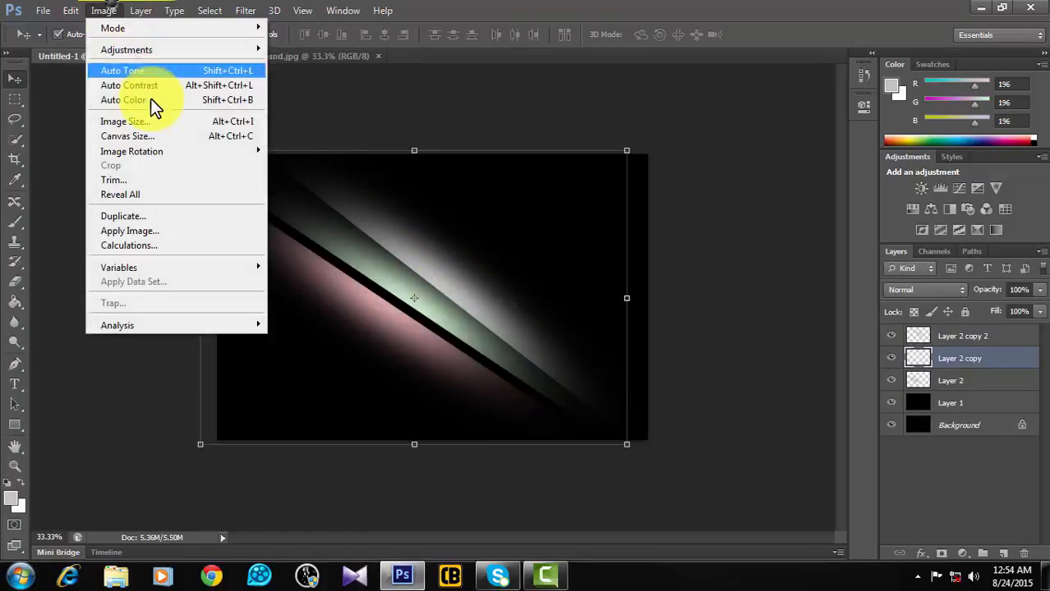
{"action": "mouse_move", "coordinate": [162, 51]}
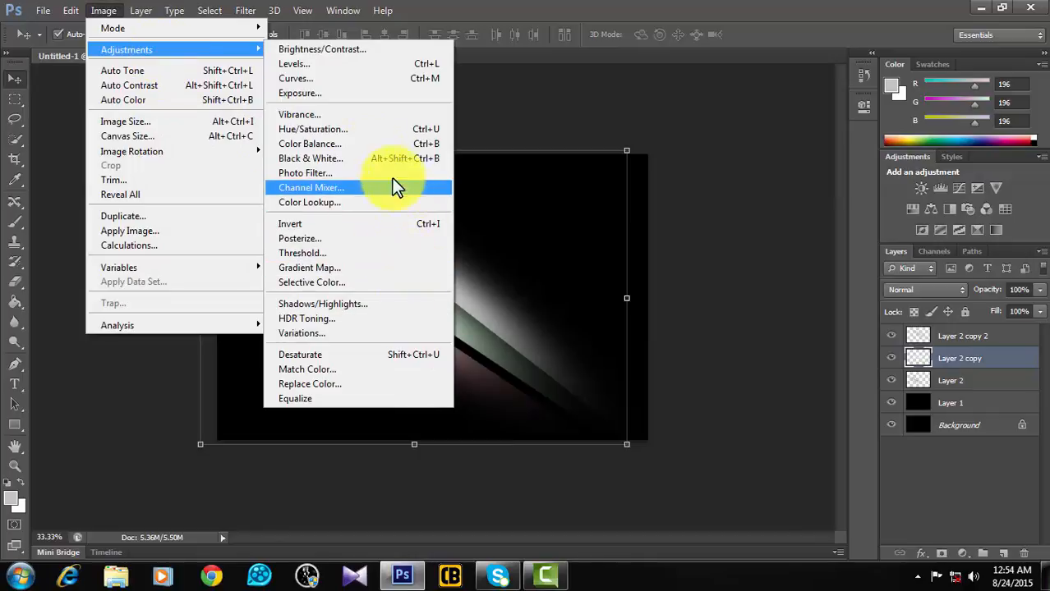
{"action": "left_click", "coordinate": [355, 121]}
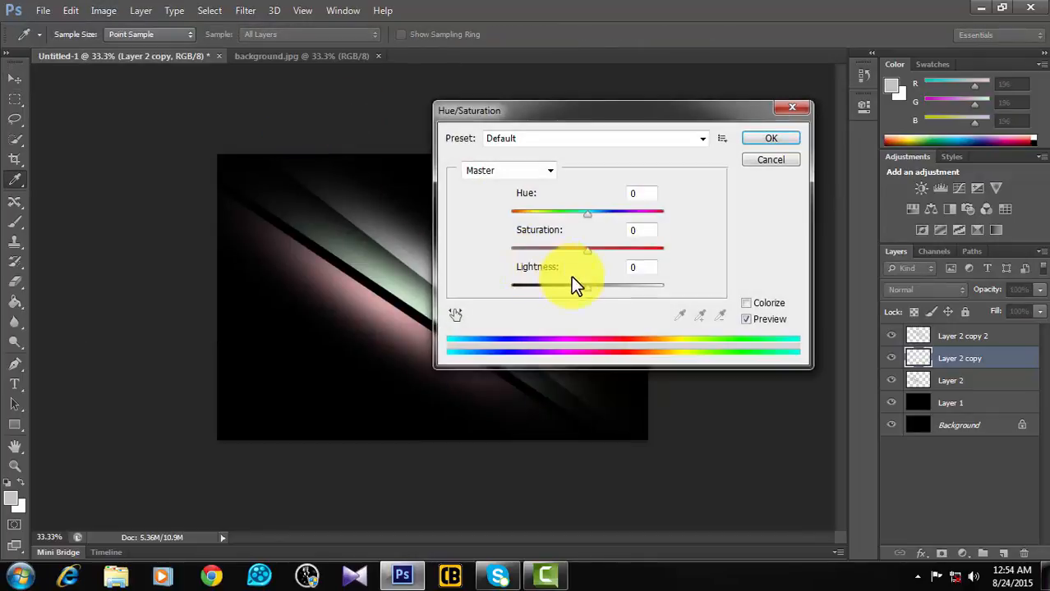
{"action": "left_click_drag", "start_coordinate": [585, 214], "coordinate": [525, 255]}
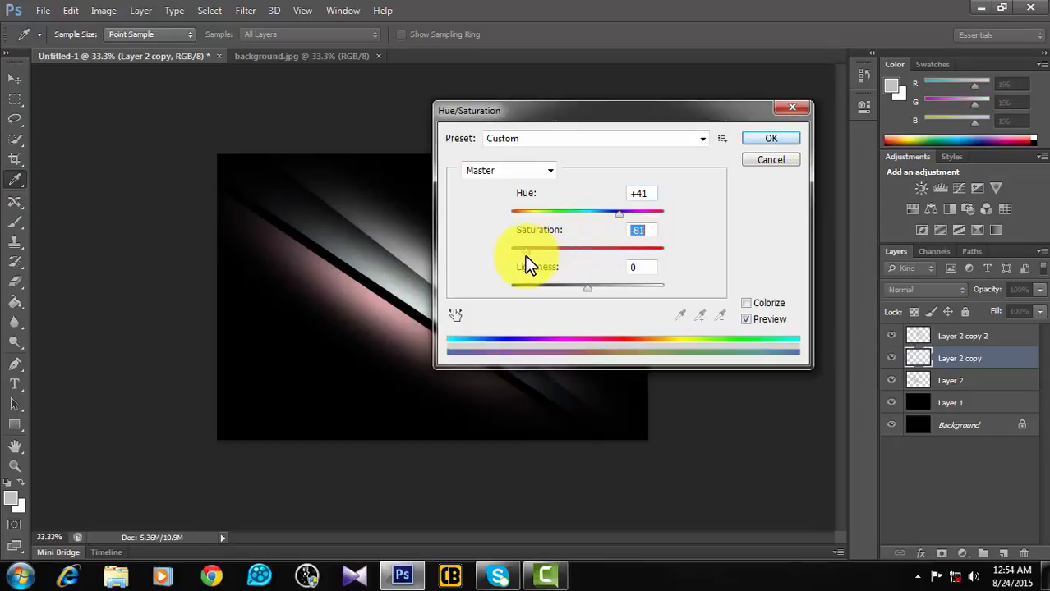
{"action": "left_click_drag", "start_coordinate": [612, 211], "coordinate": [551, 216]}
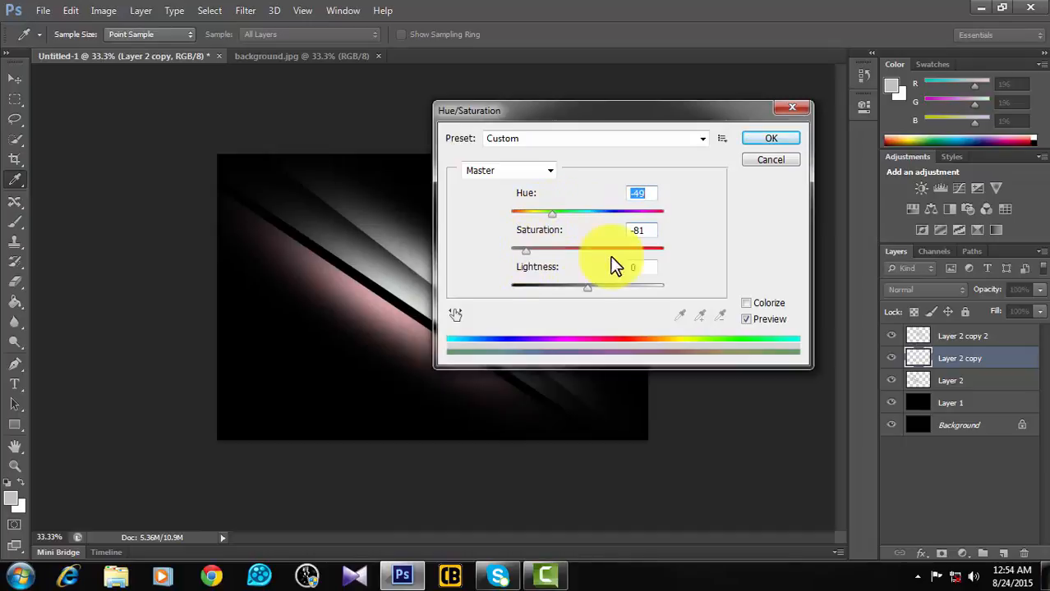
{"action": "left_click", "coordinate": [745, 302]}
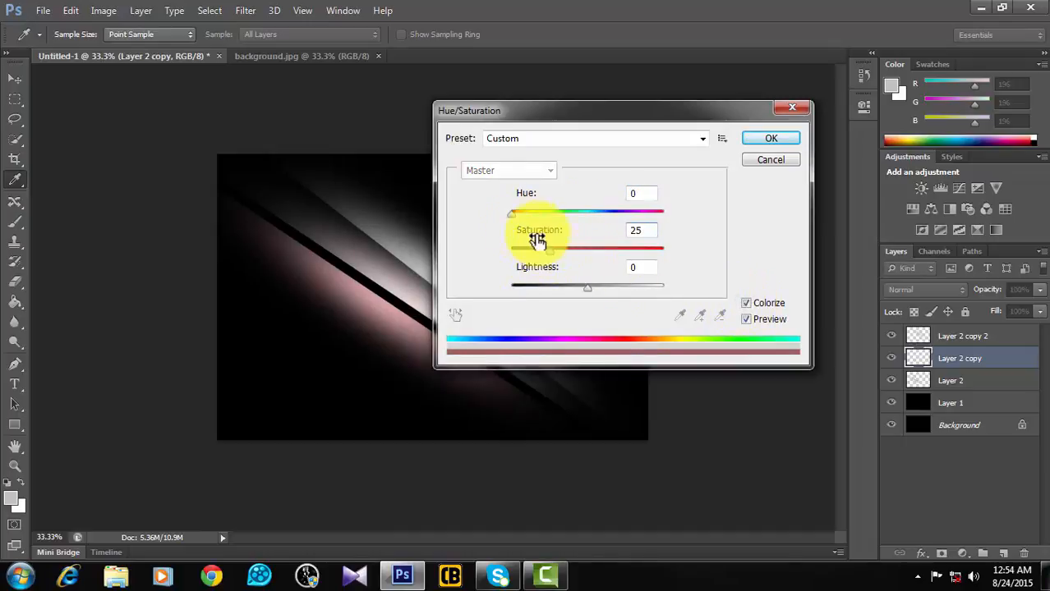
{"action": "left_click_drag", "start_coordinate": [511, 214], "coordinate": [584, 212]}
{"action": "left_click_drag", "start_coordinate": [543, 256], "coordinate": [582, 279]}
{"action": "left_click_drag", "start_coordinate": [584, 212], "coordinate": [559, 250]}
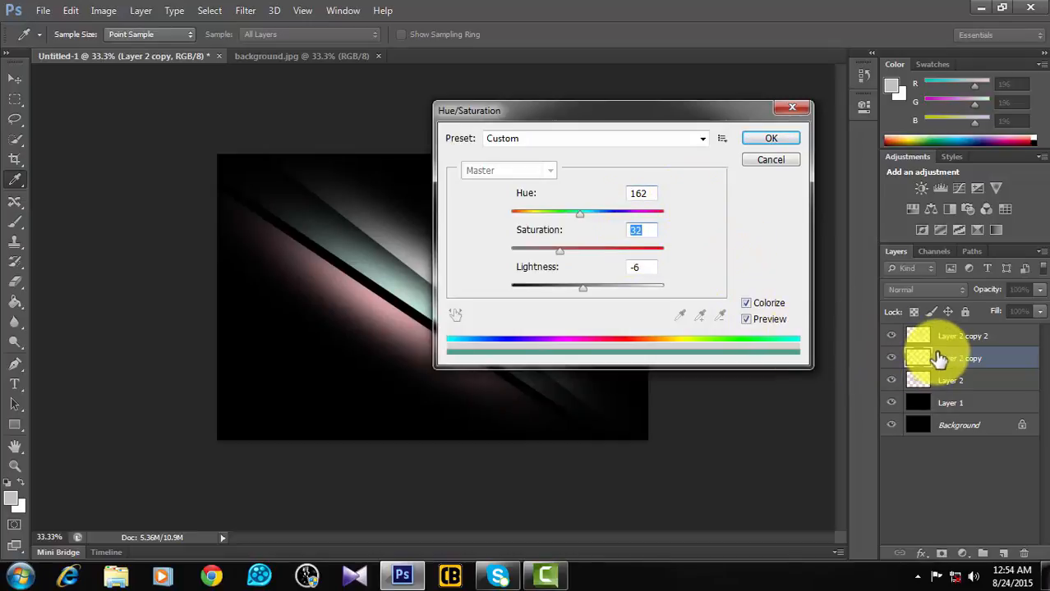
{"action": "left_click", "coordinate": [775, 140]}
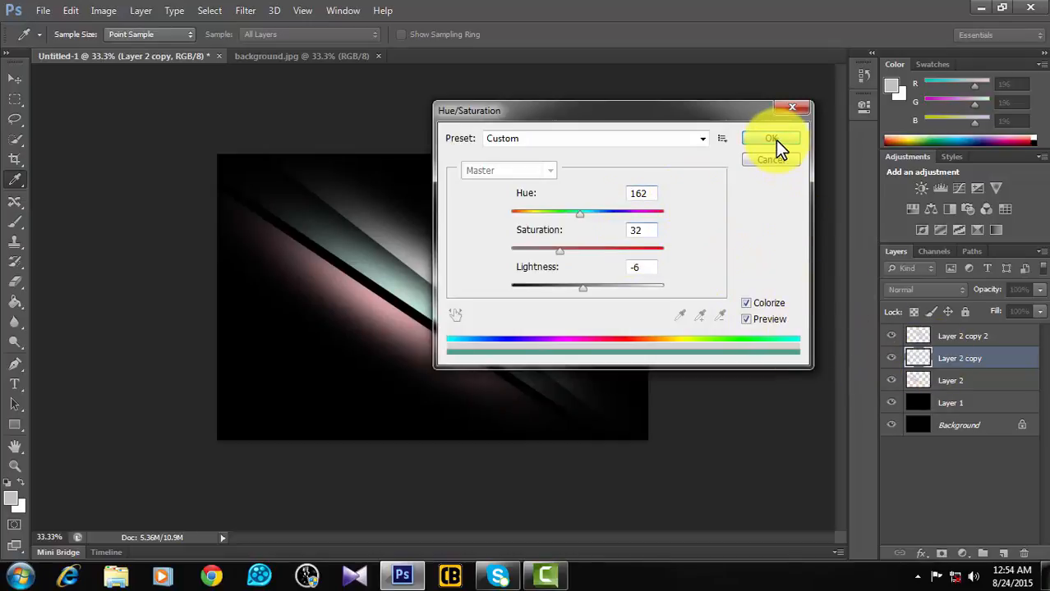
{"action": "key", "text": "v"}
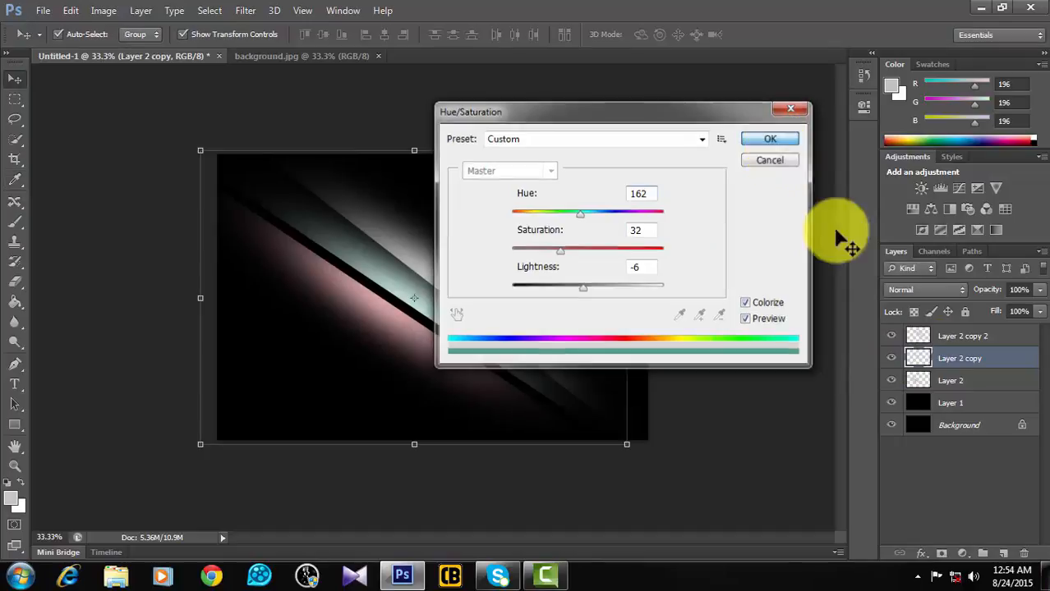
Sample the blue-grey band in background.jpg as the foreground colour #738494, and return to the Untitled-1 document.
{"action": "left_click", "coordinate": [957, 336]}
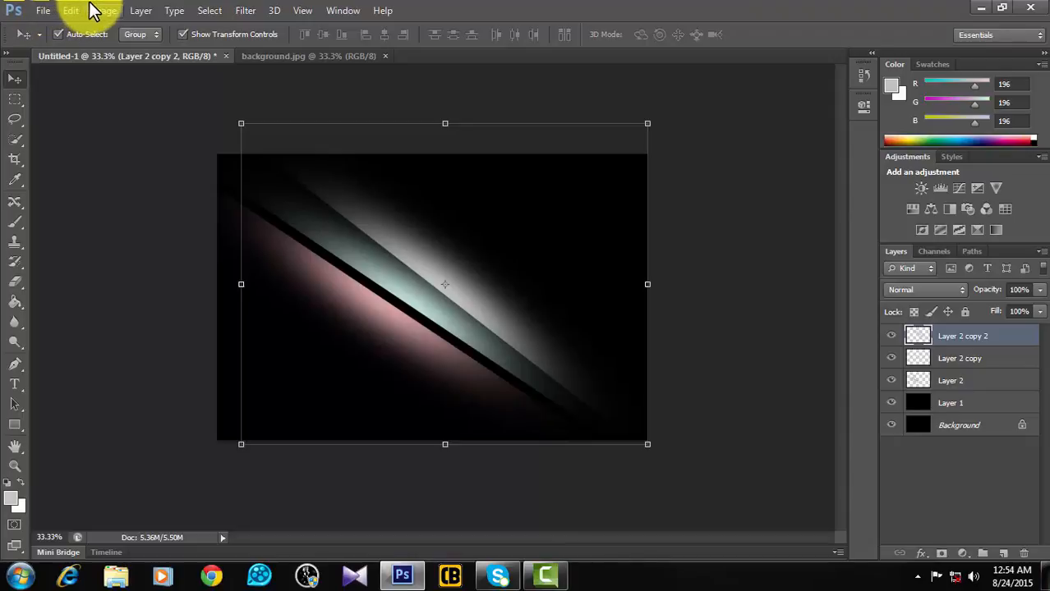
{"action": "left_click", "coordinate": [257, 55]}
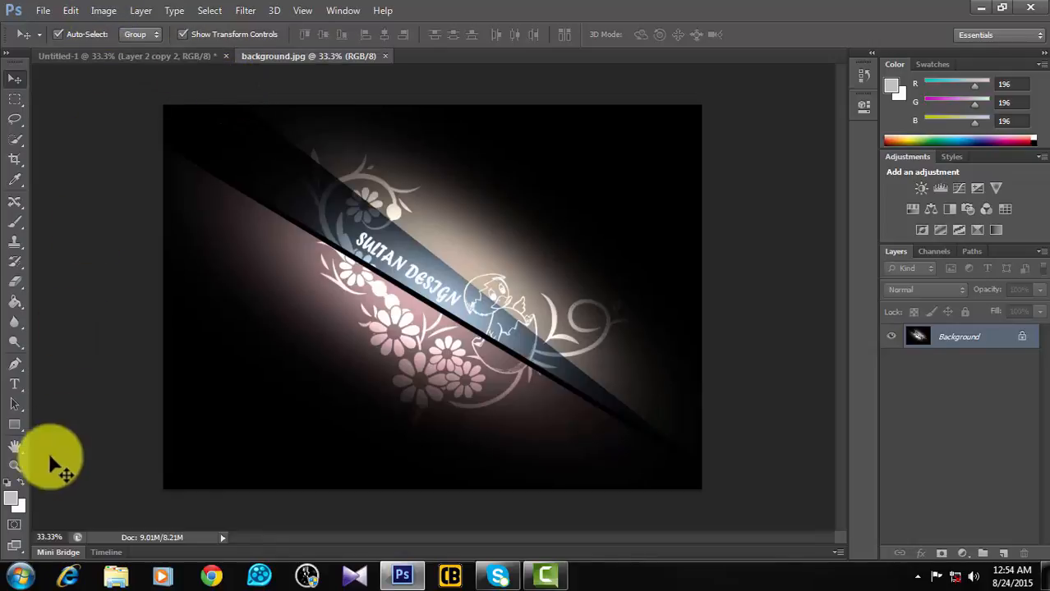
{"action": "left_click", "coordinate": [15, 502]}
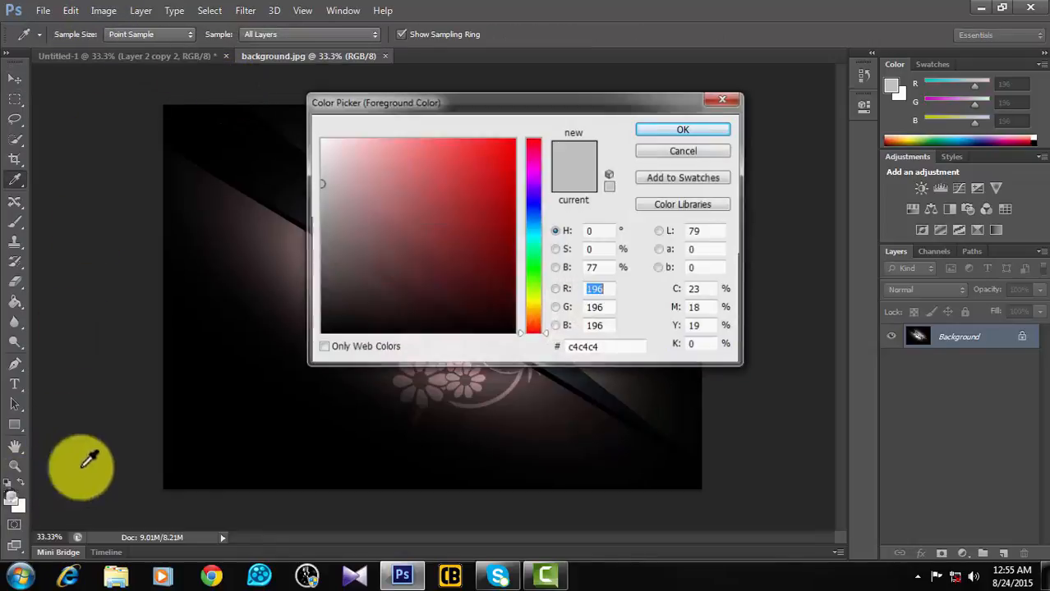
{"action": "left_click_drag", "start_coordinate": [452, 99], "coordinate": [671, 68]}
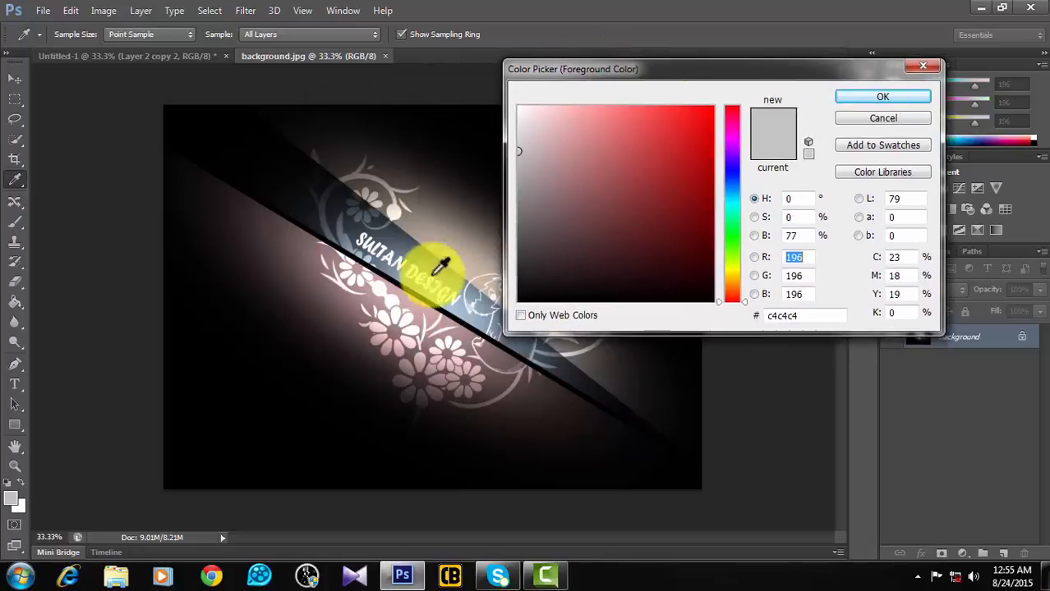
{"action": "left_click", "coordinate": [419, 259]}
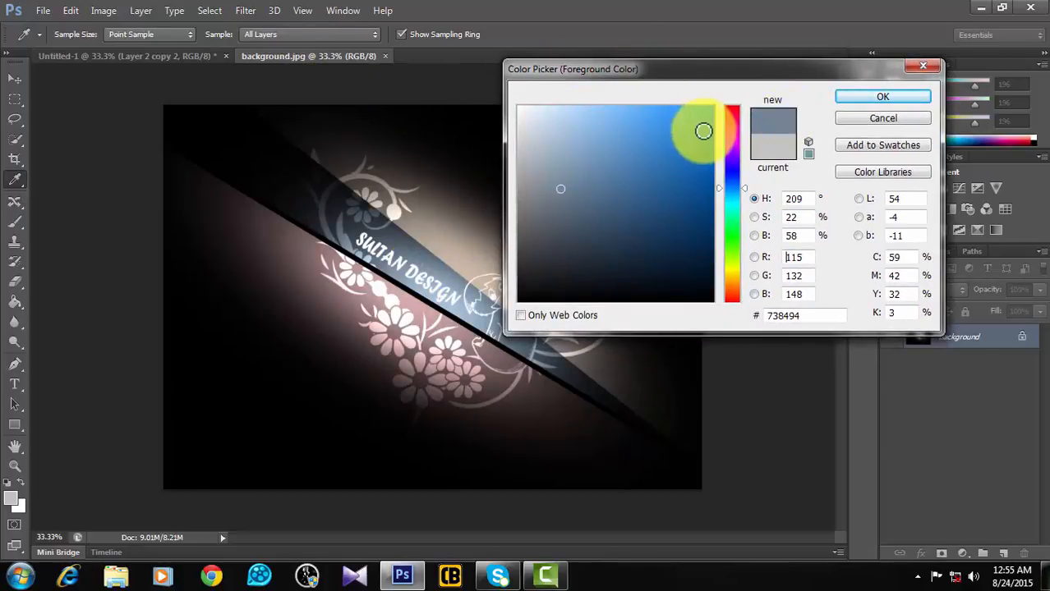
{"action": "left_click", "coordinate": [860, 98]}
{"action": "key", "text": "v"}
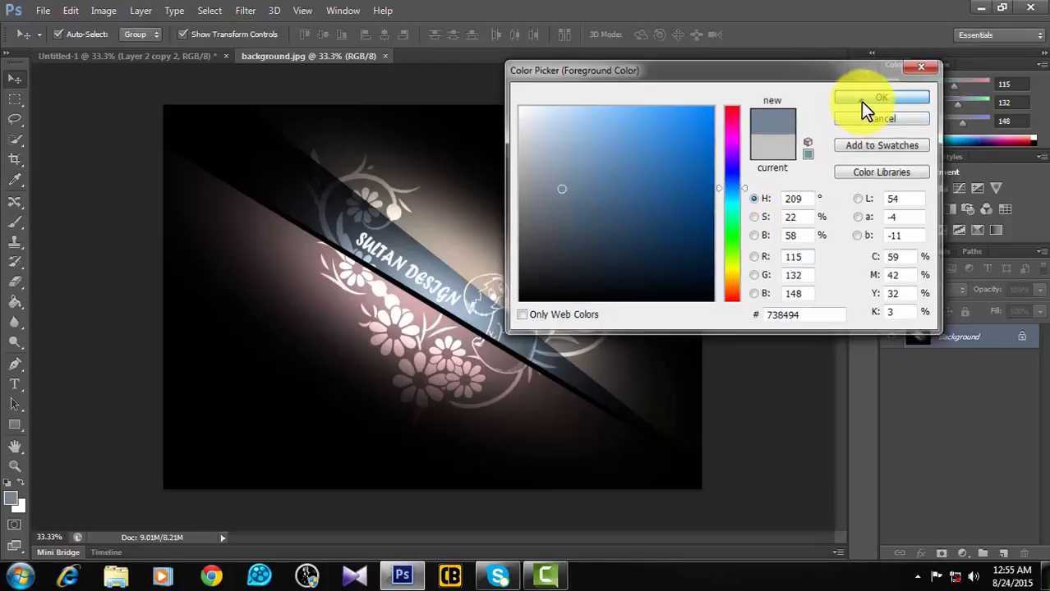
{"action": "left_click", "coordinate": [159, 55]}
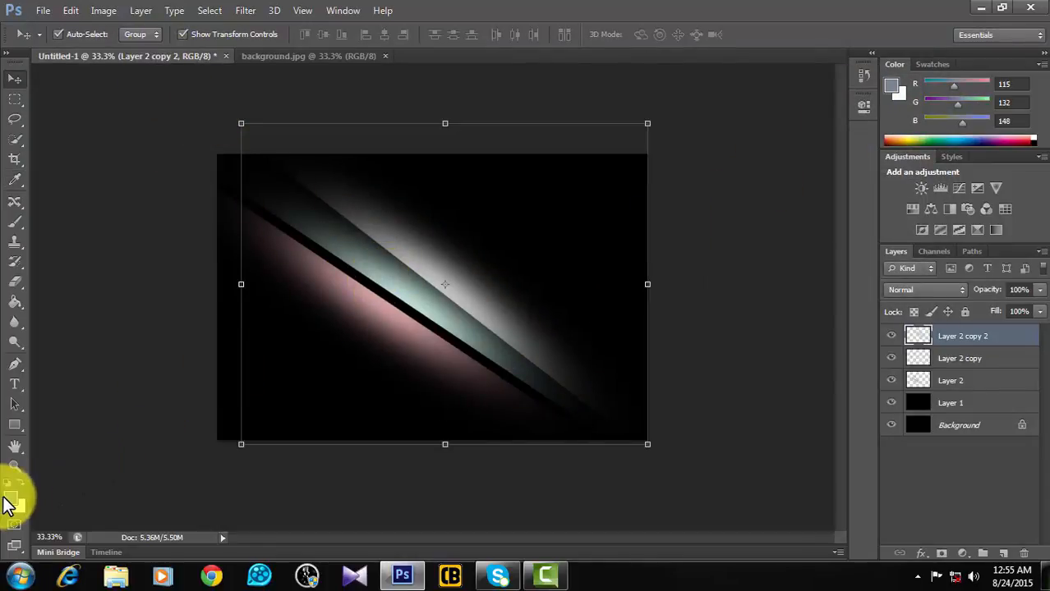
Fill the glow on Layer 2 copy with the blue-grey foreground colour using the Paint Bucket tool.
{"action": "left_click", "coordinate": [963, 360]}
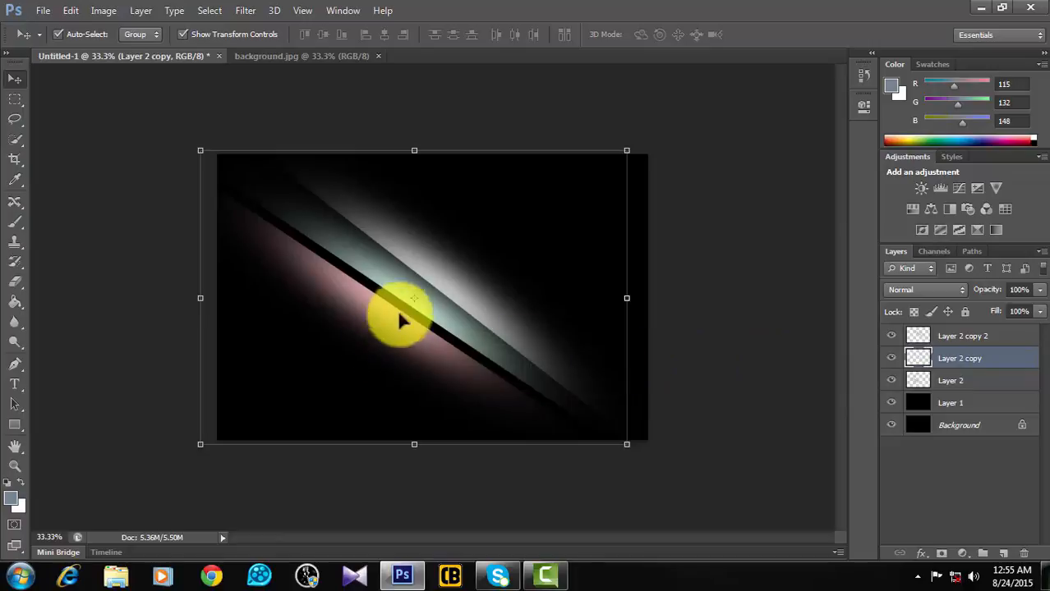
{"action": "left_click", "coordinate": [16, 302]}
{"action": "left_click", "coordinate": [366, 264]}
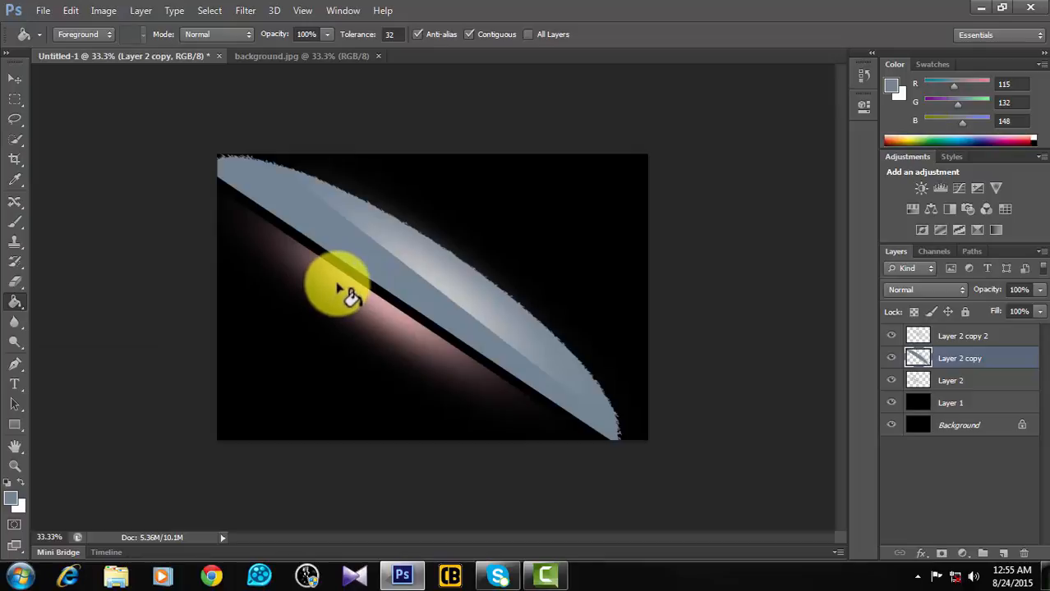
Undo the Paint Bucket fill, and recolour Layer 2 copy with Hue/Saturation using Colorize, hue 213, saturation 30 and lightness -10.
{"action": "key", "text": "ctrl+z"}
{"action": "left_click", "coordinate": [112, 16]}
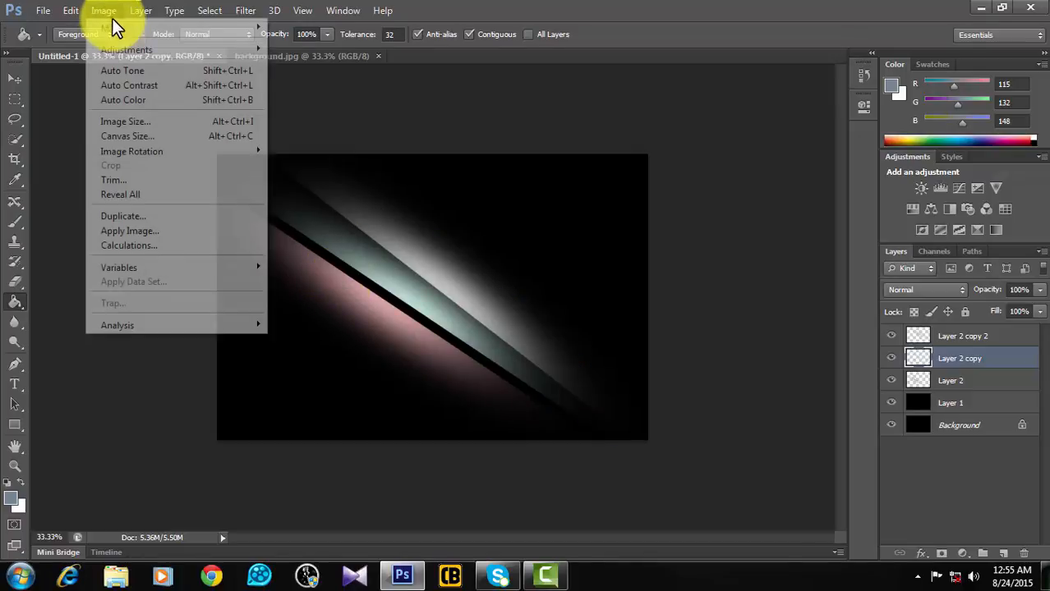
{"action": "mouse_move", "coordinate": [175, 50]}
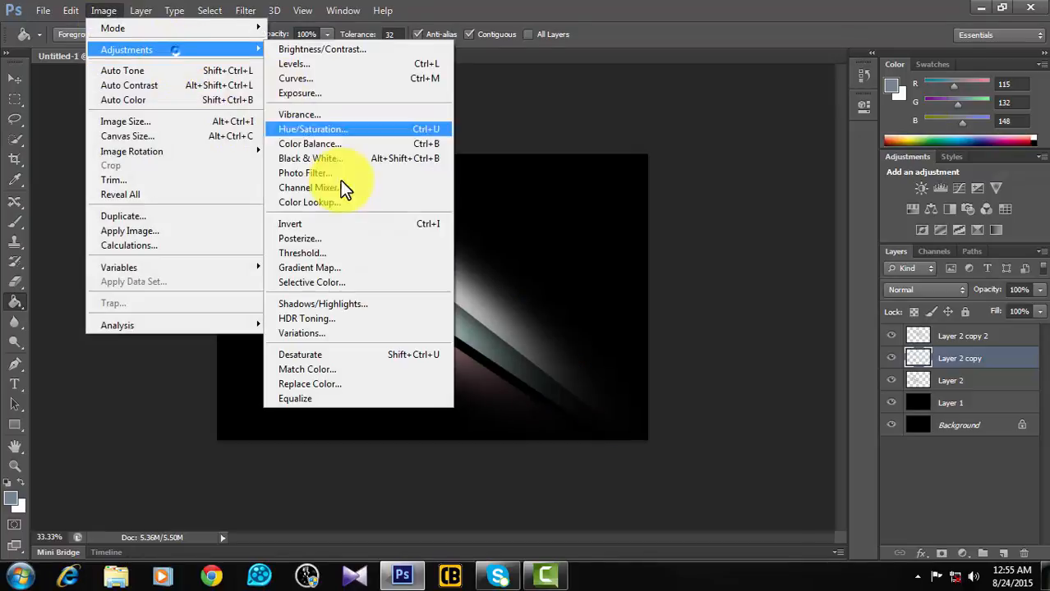
{"action": "left_click", "coordinate": [329, 130]}
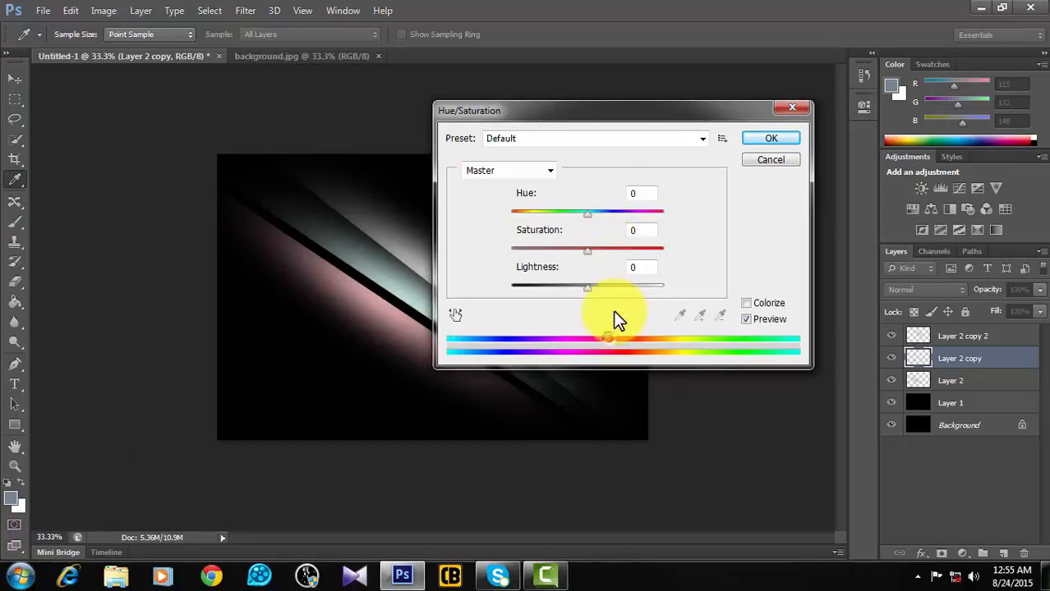
{"action": "left_click_drag", "start_coordinate": [588, 215], "coordinate": [575, 216]}
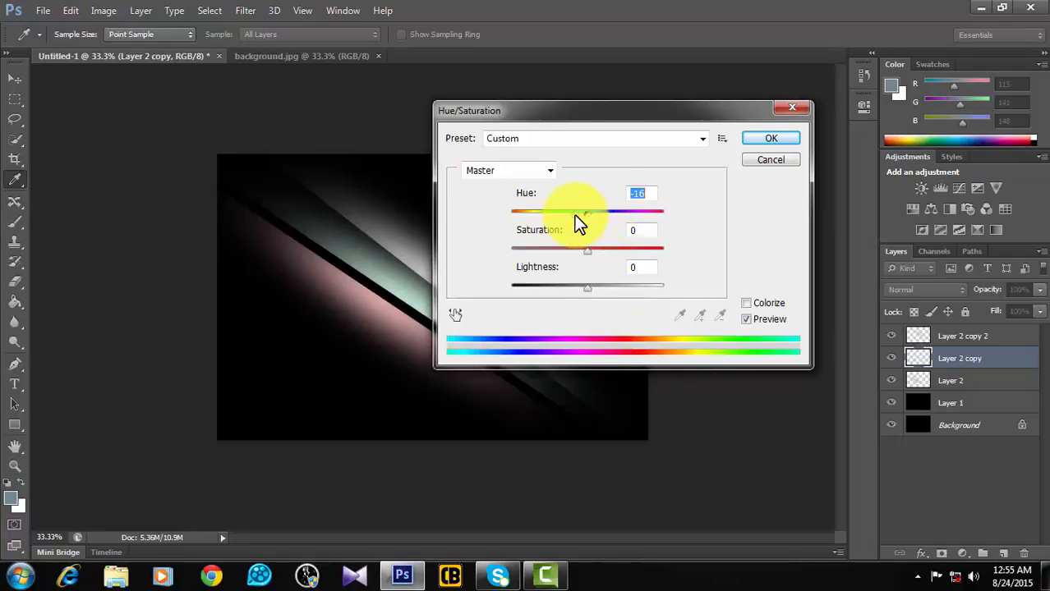
{"action": "left_click", "coordinate": [758, 301]}
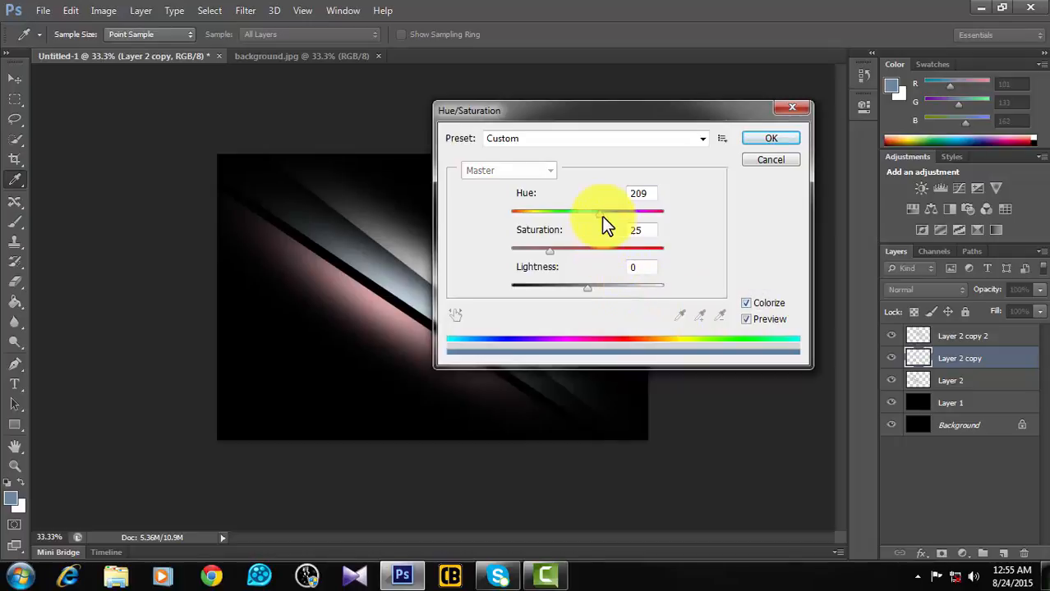
{"action": "mouse_move", "coordinate": [597, 215]}
{"action": "left_mouse_down"}
{"action": "mouse_move", "coordinate": [543, 217]}
{"action": "mouse_move", "coordinate": [588, 223]}
{"action": "mouse_move", "coordinate": [575, 231]}
{"action": "mouse_move", "coordinate": [565, 226]}
{"action": "mouse_move", "coordinate": [574, 214]}
{"action": "mouse_move", "coordinate": [602, 216]}
{"action": "mouse_move", "coordinate": [582, 215]}
{"action": "mouse_move", "coordinate": [602, 216]}
{"action": "mouse_move", "coordinate": [596, 225]}
{"action": "mouse_move", "coordinate": [609, 215]}
{"action": "left_mouse_up"}
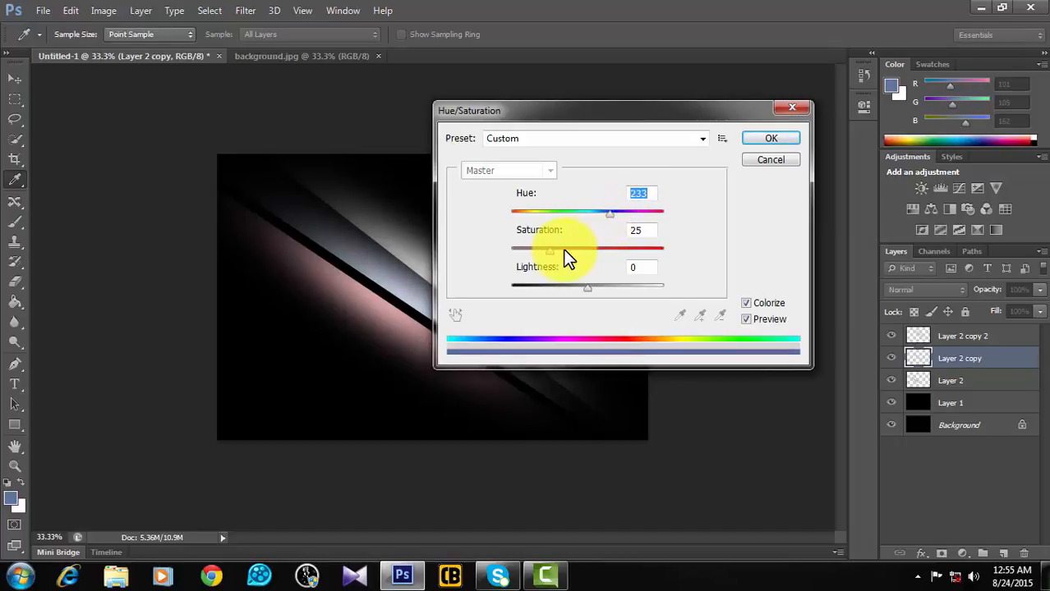
{"action": "mouse_move", "coordinate": [563, 250]}
{"action": "left_mouse_down"}
{"action": "mouse_move", "coordinate": [513, 250]}
{"action": "mouse_move", "coordinate": [555, 253]}
{"action": "left_mouse_up"}
{"action": "mouse_move", "coordinate": [606, 216]}
{"action": "left_mouse_down"}
{"action": "mouse_move", "coordinate": [621, 218]}
{"action": "mouse_move", "coordinate": [583, 213]}
{"action": "mouse_move", "coordinate": [602, 215]}
{"action": "left_mouse_up"}
{"action": "left_click_drag", "start_coordinate": [576, 285], "coordinate": [578, 283]}
{"action": "left_click", "coordinate": [764, 138]}
{"action": "key", "text": "g"}
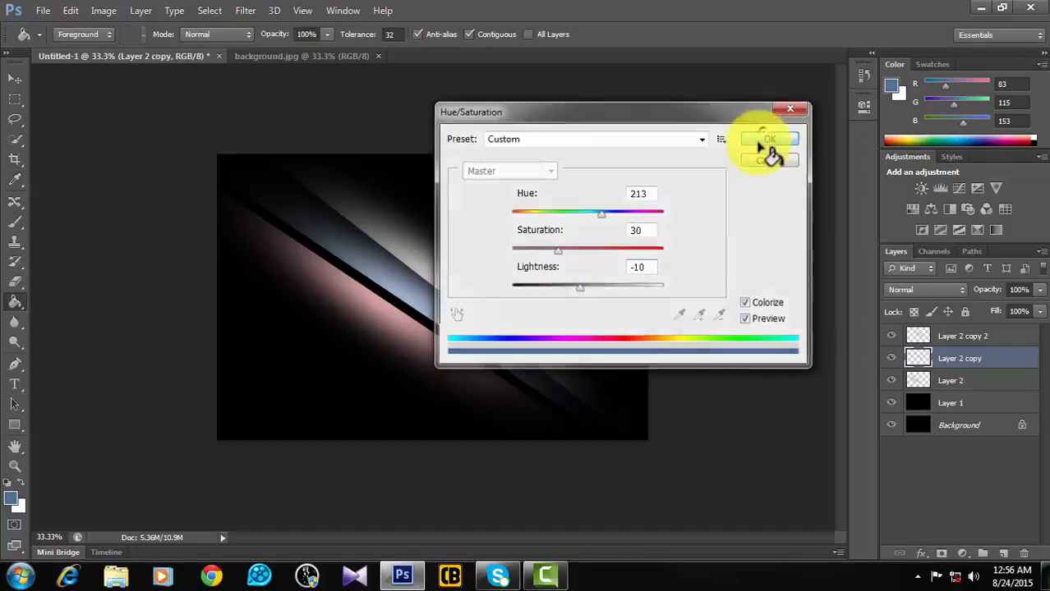
Start a Hue/Saturation adjustment on Layer 2 copy 2 with Colorize on, hue 269, saturation 9 and lightness -4.
{"action": "left_click", "coordinate": [970, 338]}
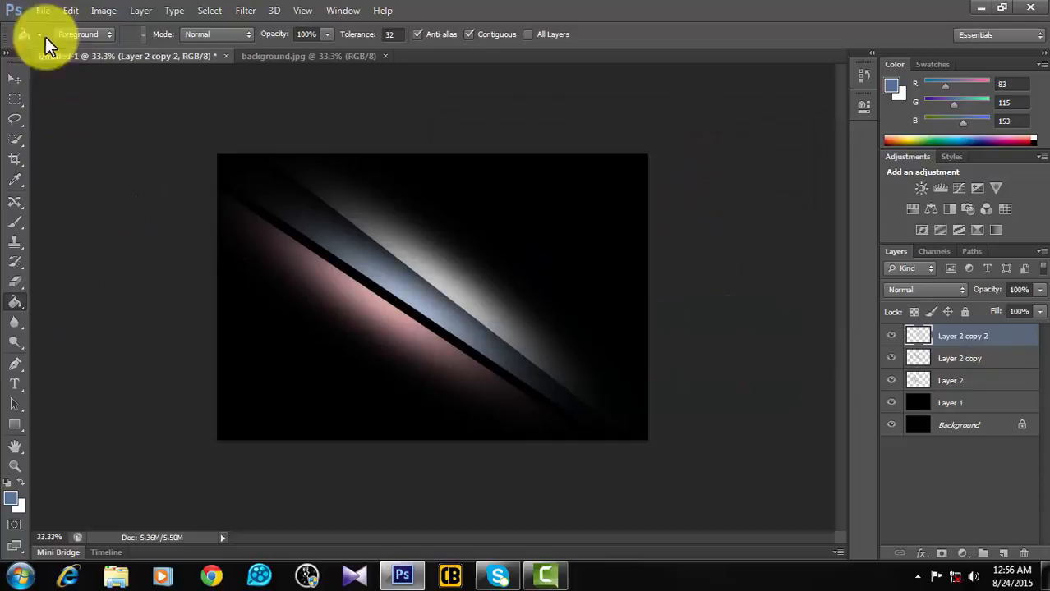
{"action": "left_click", "coordinate": [15, 78]}
{"action": "left_click", "coordinate": [103, 10]}
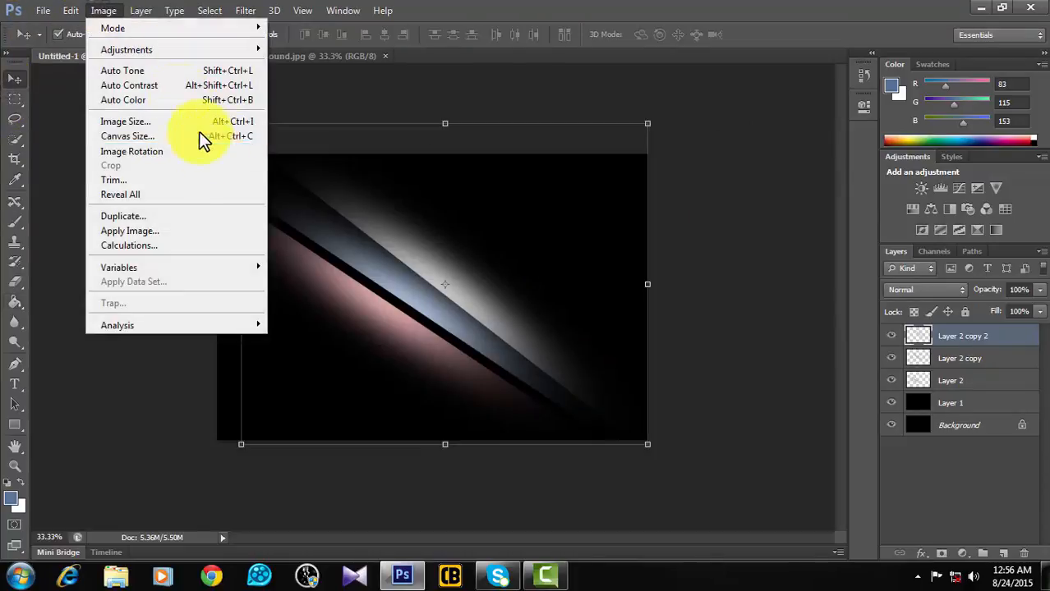
{"action": "mouse_move", "coordinate": [207, 49]}
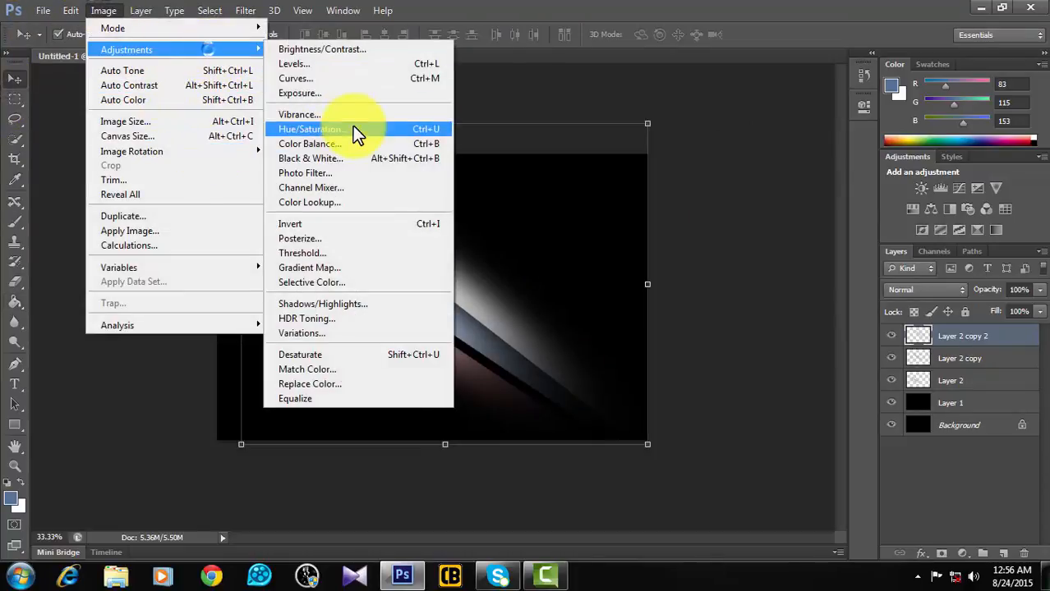
{"action": "left_click", "coordinate": [339, 129]}
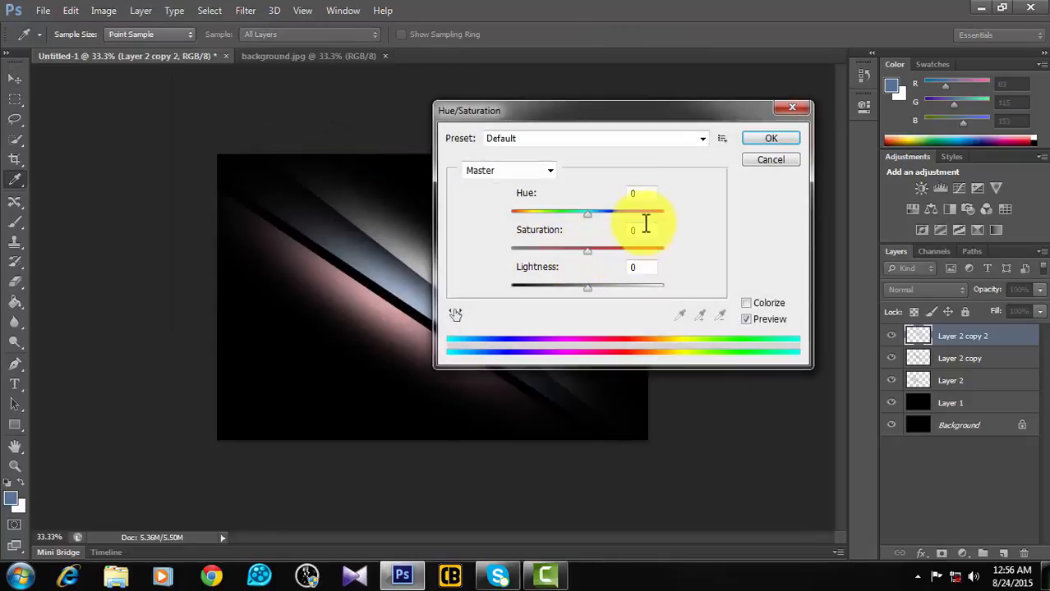
{"action": "left_click", "coordinate": [759, 304]}
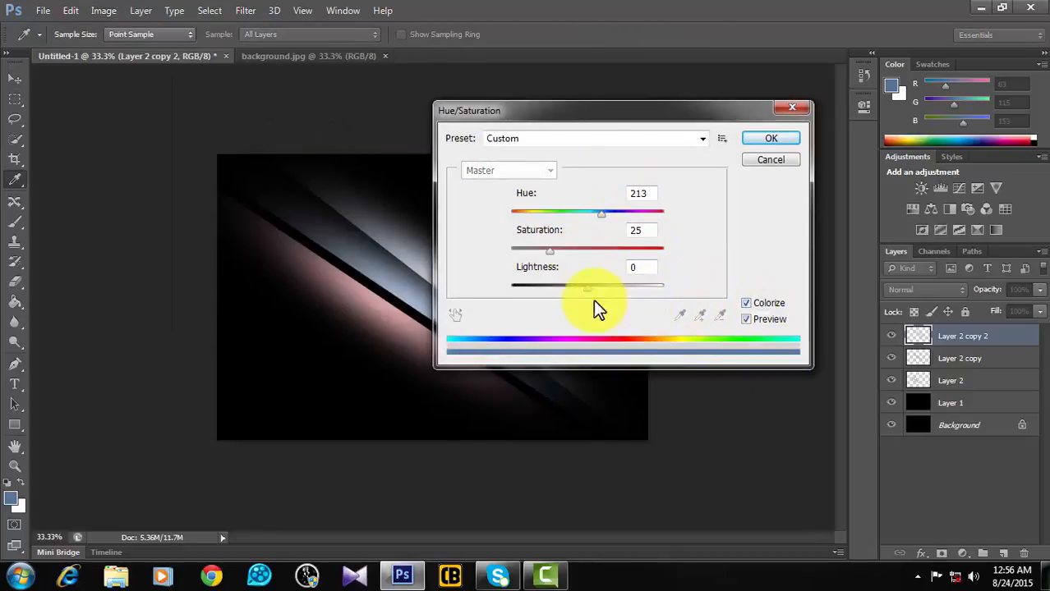
{"action": "left_click_drag", "start_coordinate": [601, 214], "coordinate": [623, 211]}
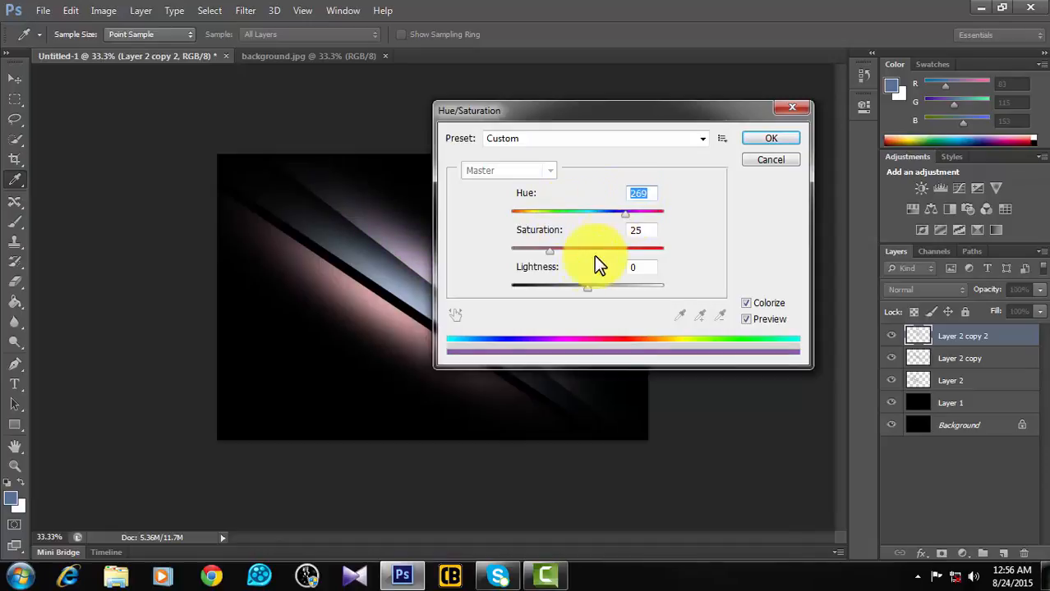
{"action": "left_click_drag", "start_coordinate": [550, 250], "coordinate": [524, 255]}
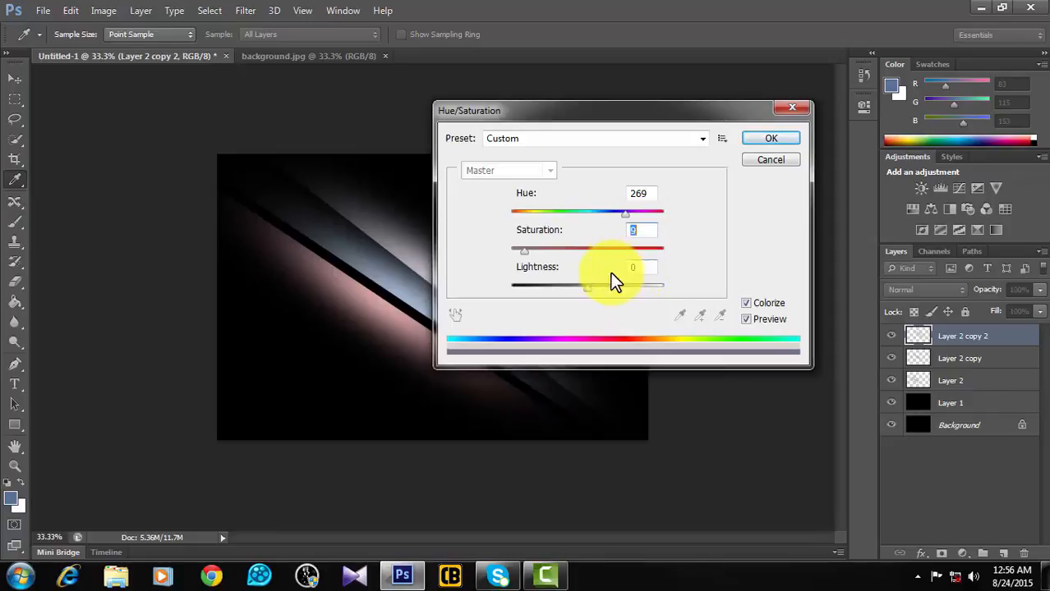
{"action": "key", "text": "Tab"}
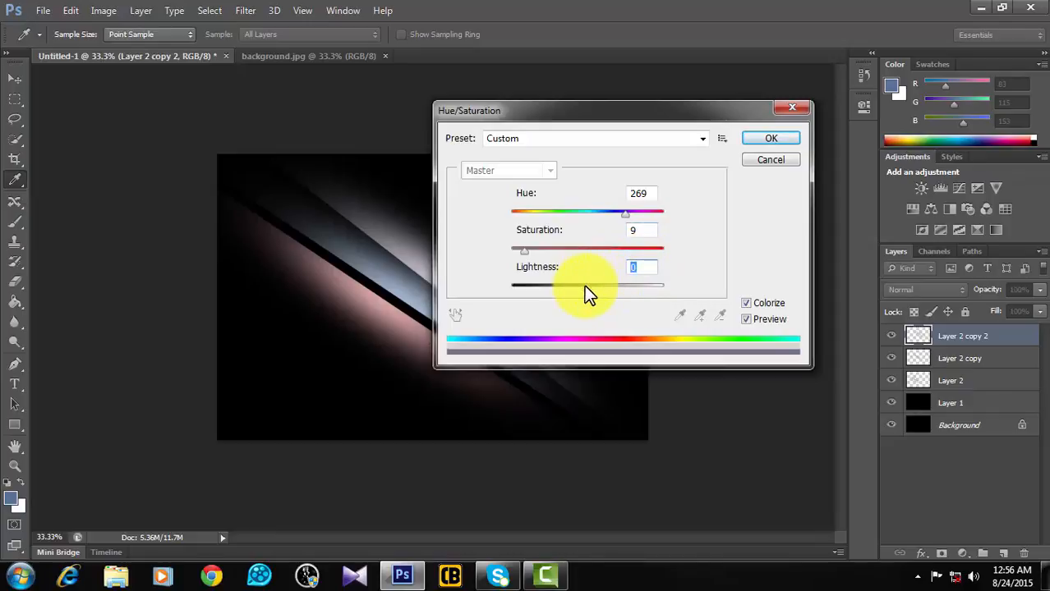
{"action": "left_click_drag", "start_coordinate": [584, 285], "coordinate": [553, 284]}
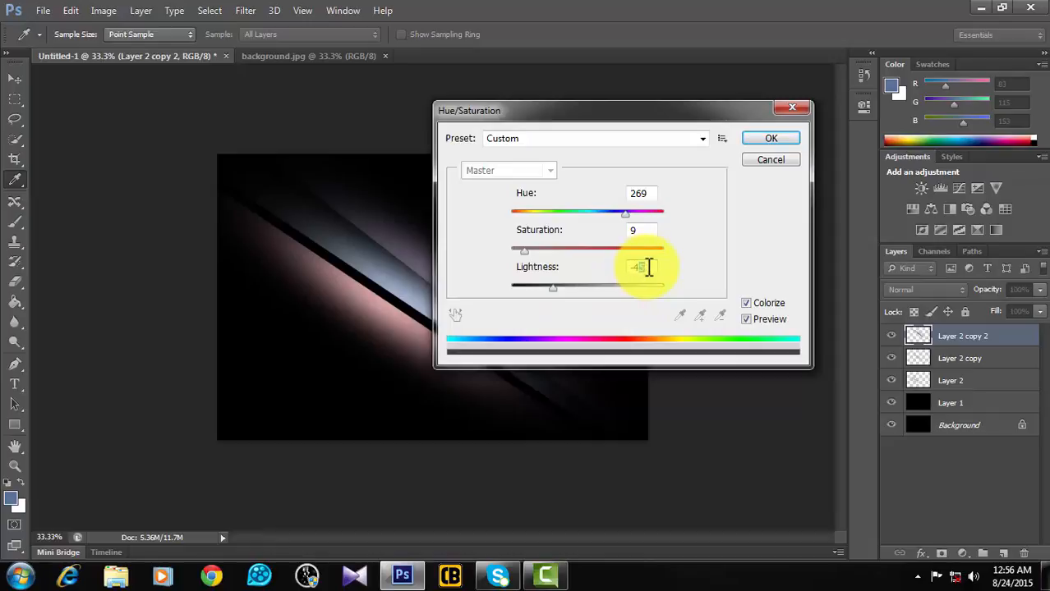
{"action": "type", "text": "-"}
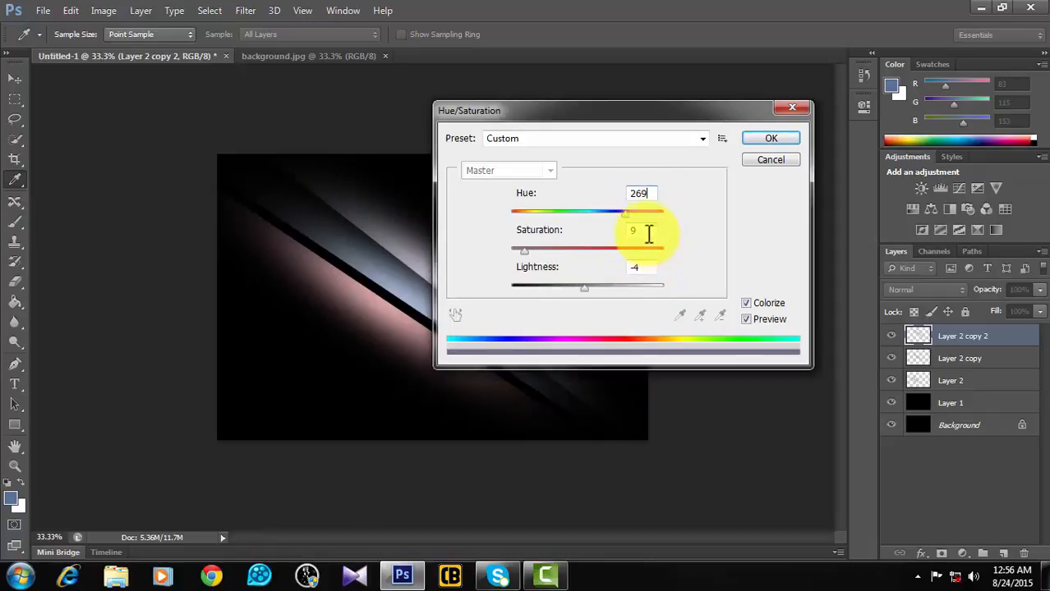
Set the saturation to 25 and the hue to 284, and apply the adjustment to Layer 2 copy 2.
{"action": "left_click_drag", "start_coordinate": [646, 231], "coordinate": [622, 232]}
{"action": "type", "text": "4"}
{"action": "type", "text": "1"}
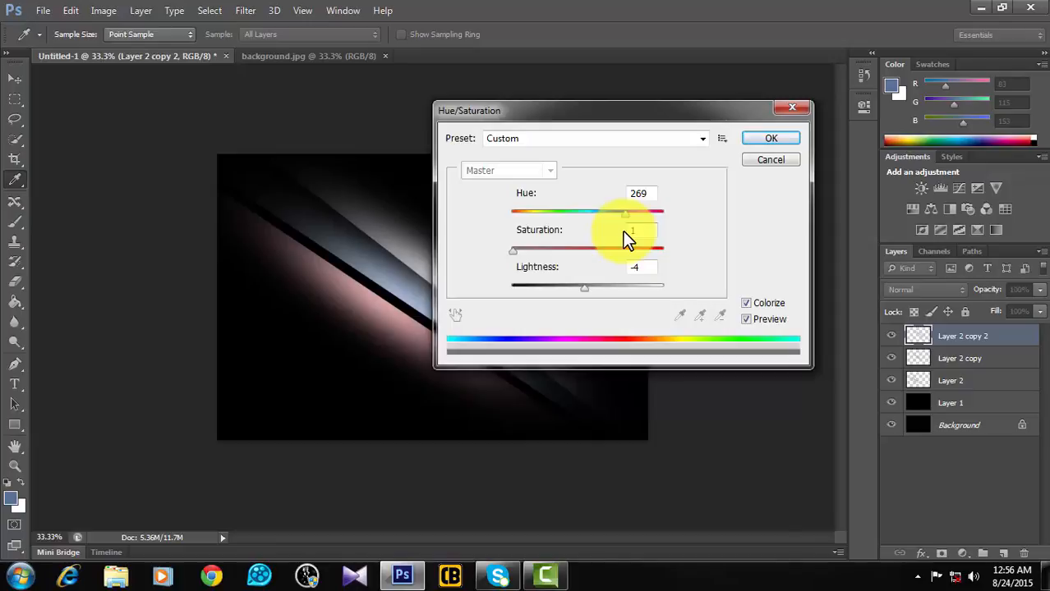
{"action": "key", "text": "BackSpace"}
{"action": "type", "text": "25"}
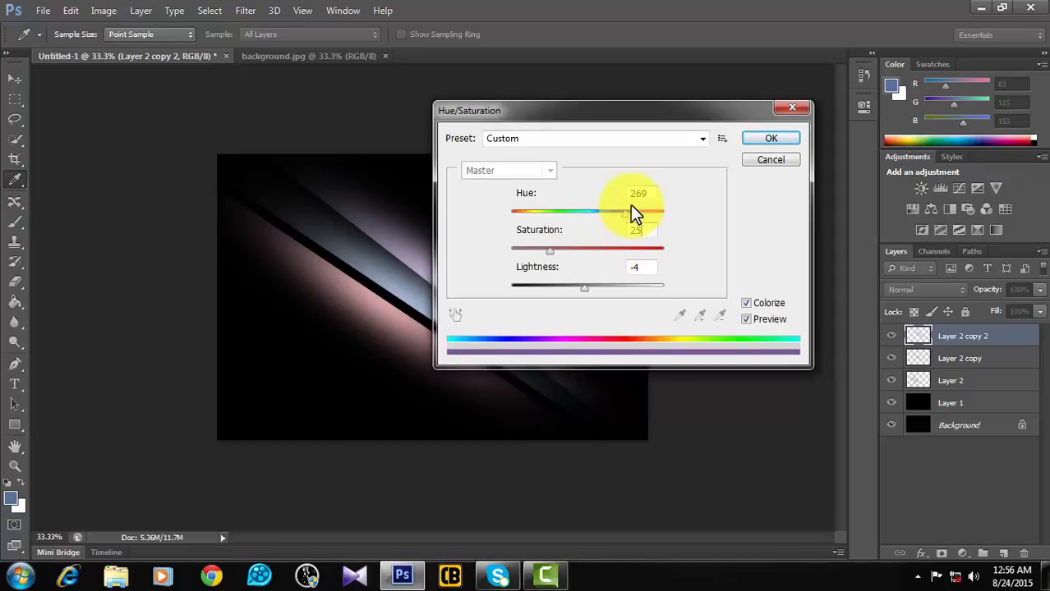
{"action": "mouse_move", "coordinate": [630, 209]}
{"action": "left_mouse_down"}
{"action": "mouse_move", "coordinate": [621, 223]}
{"action": "mouse_move", "coordinate": [578, 220]}
{"action": "mouse_move", "coordinate": [643, 214]}
{"action": "left_mouse_up"}
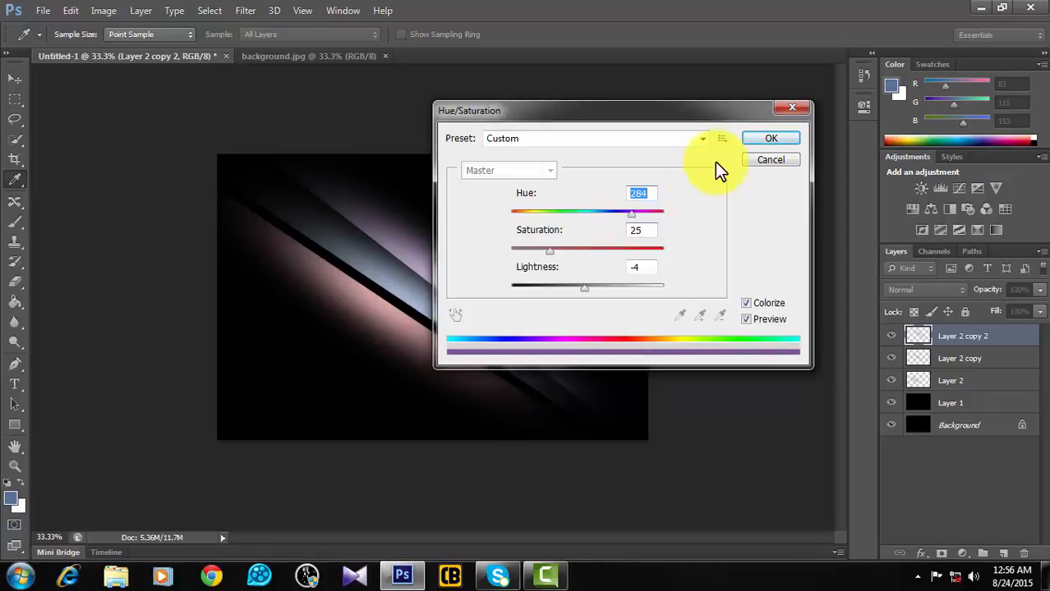
{"action": "left_click", "coordinate": [779, 142]}
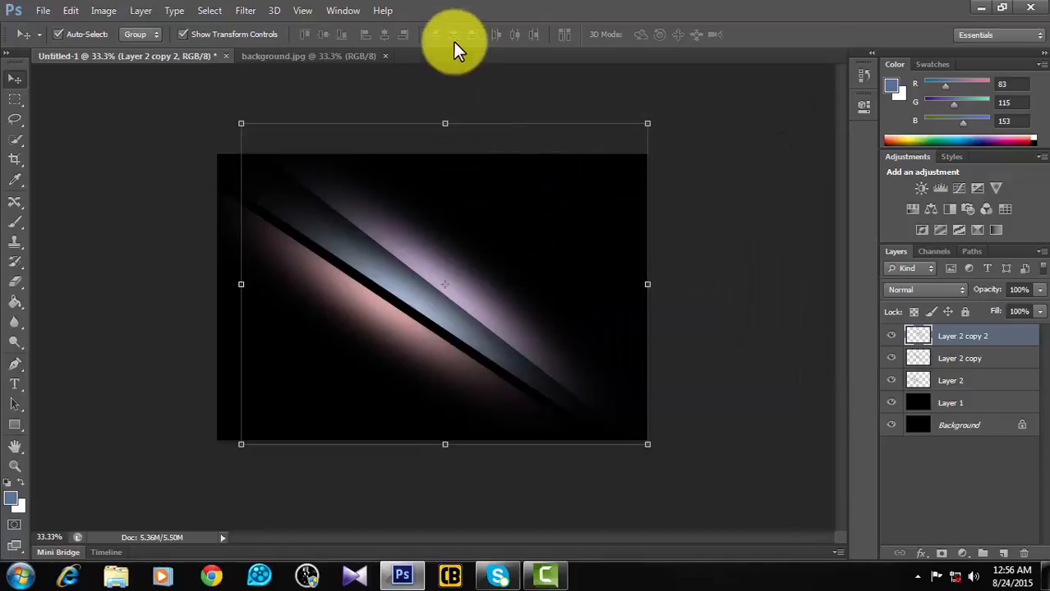
Check the reference in background.jpg, and add a new layer above Layer 2 copy 2 in Untitled-1 with the Brush tool active.
{"action": "left_click", "coordinate": [306, 58]}
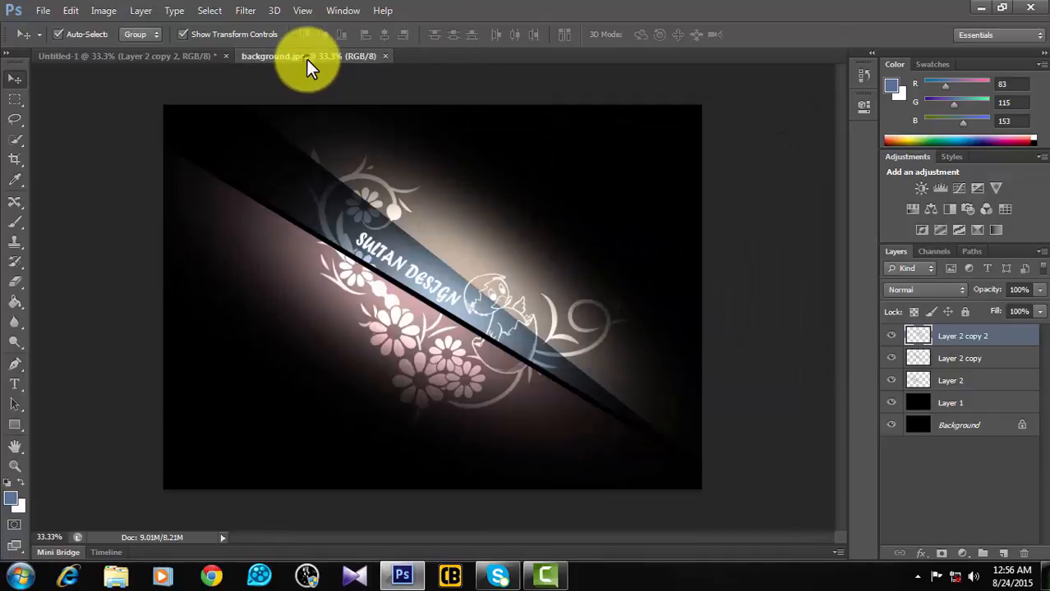
{"action": "left_click", "coordinate": [175, 54]}
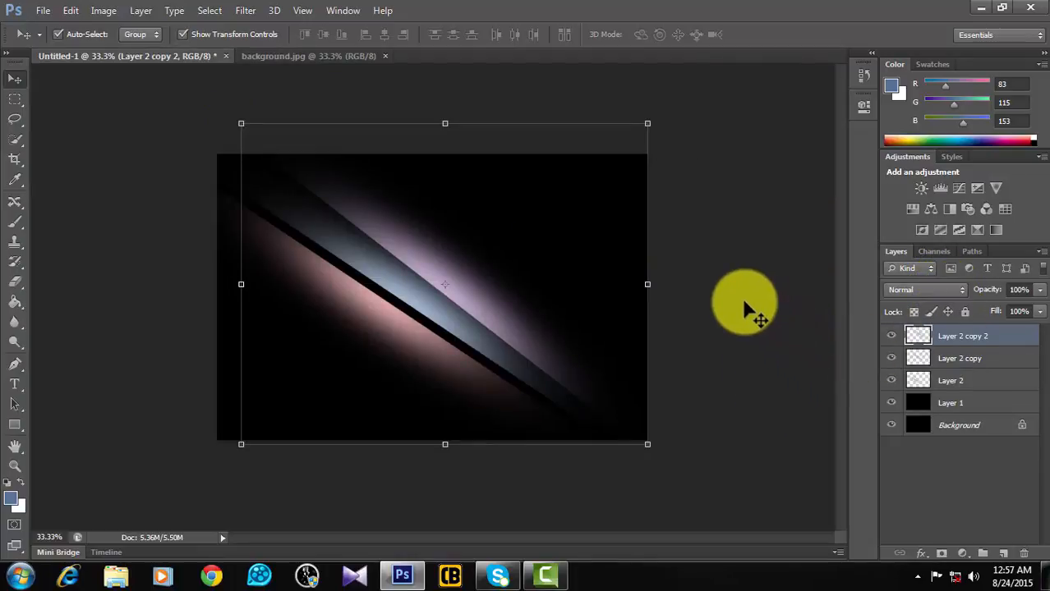
{"action": "left_click", "coordinate": [1002, 554]}
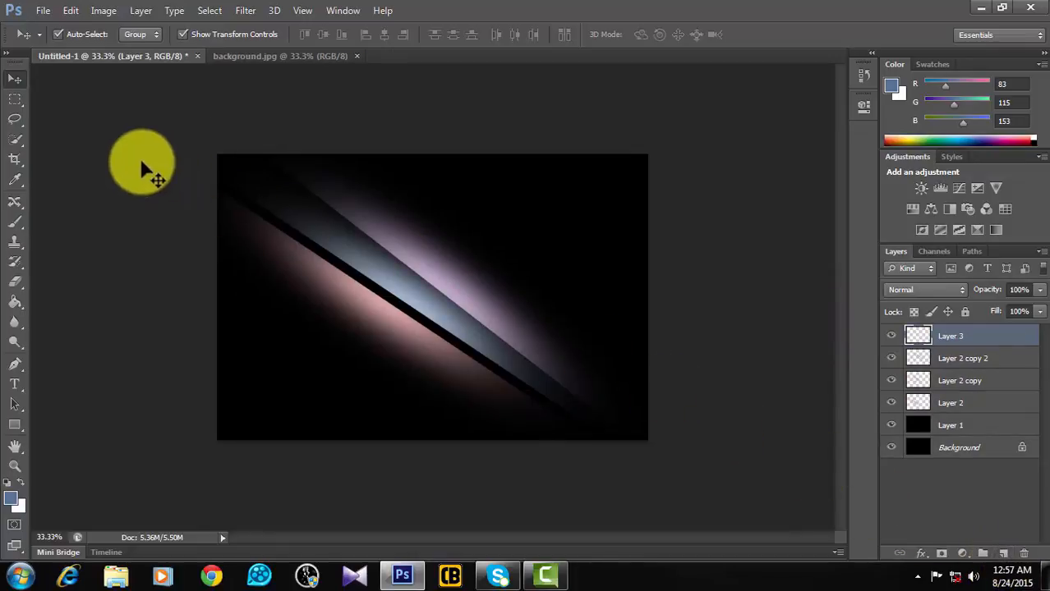
{"action": "left_click", "coordinate": [22, 221]}
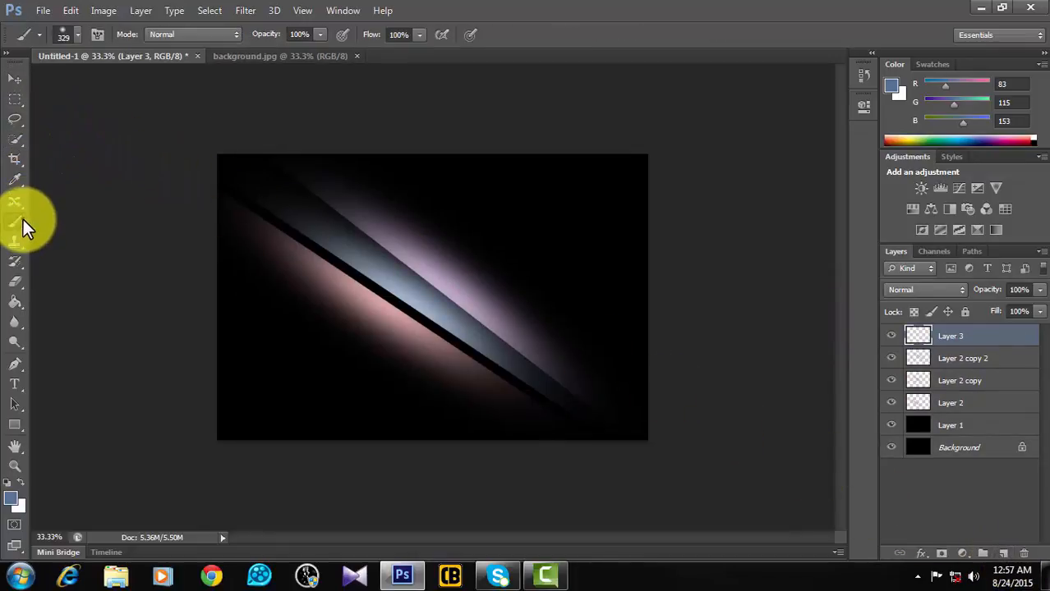
{"action": "right_click", "coordinate": [23, 219]}
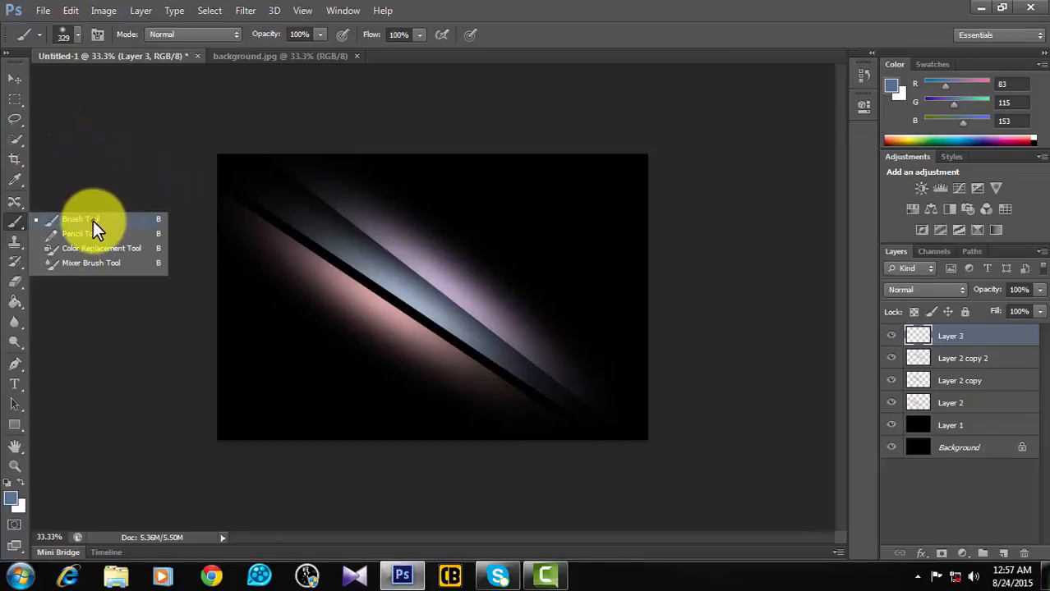
{"action": "left_click", "coordinate": [93, 220]}
Try out the floral brush tips, pick the 1355 px one, and reduce its size to 800 px.
{"action": "left_click", "coordinate": [78, 36]}
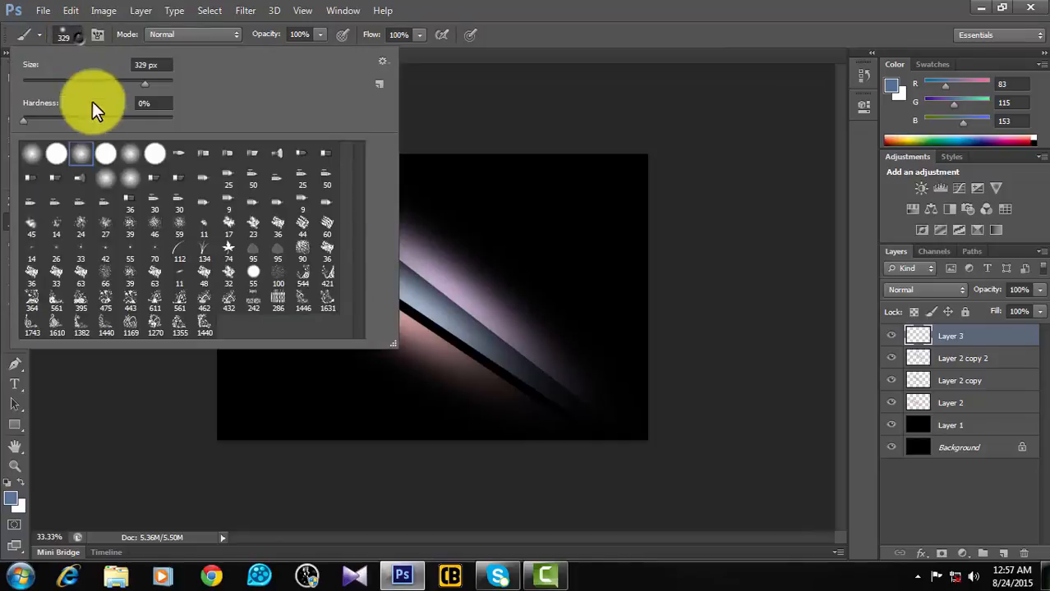
{"action": "left_click", "coordinate": [104, 326]}
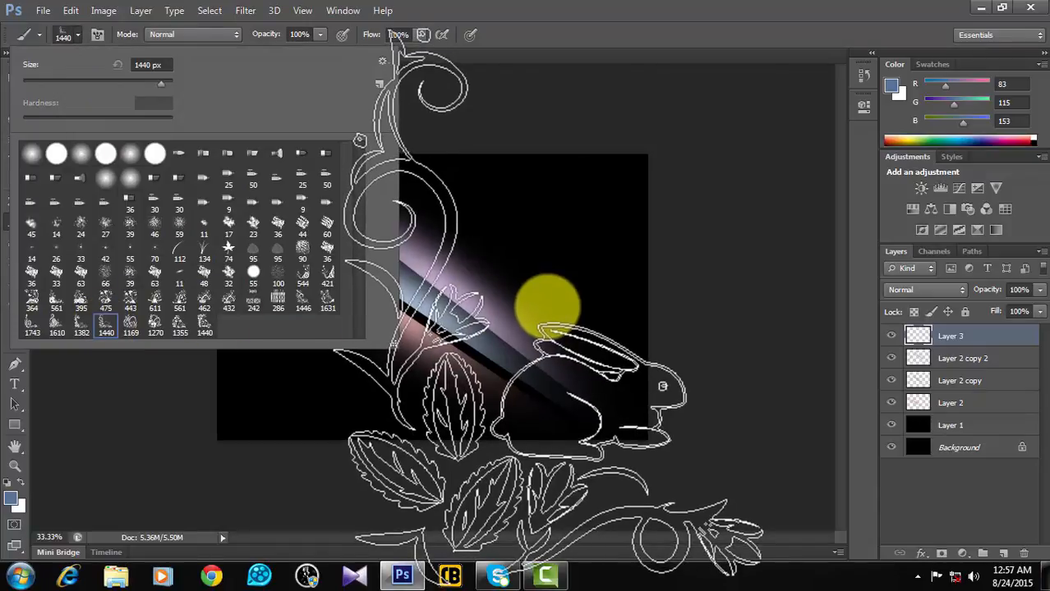
{"action": "left_click", "coordinate": [82, 329]}
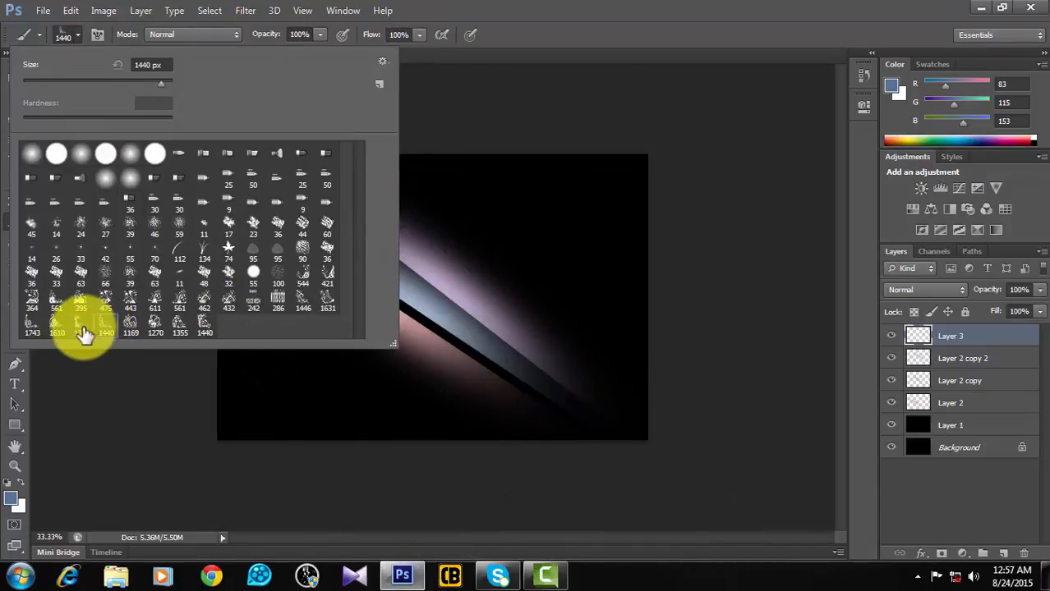
{"action": "left_click", "coordinate": [156, 325]}
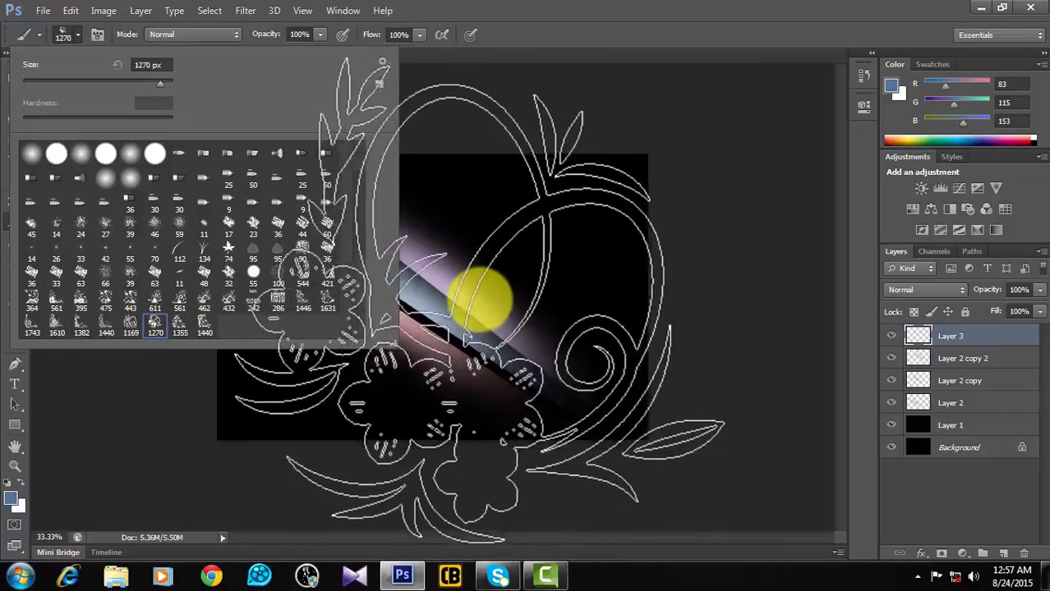
{"action": "left_click", "coordinate": [180, 326]}
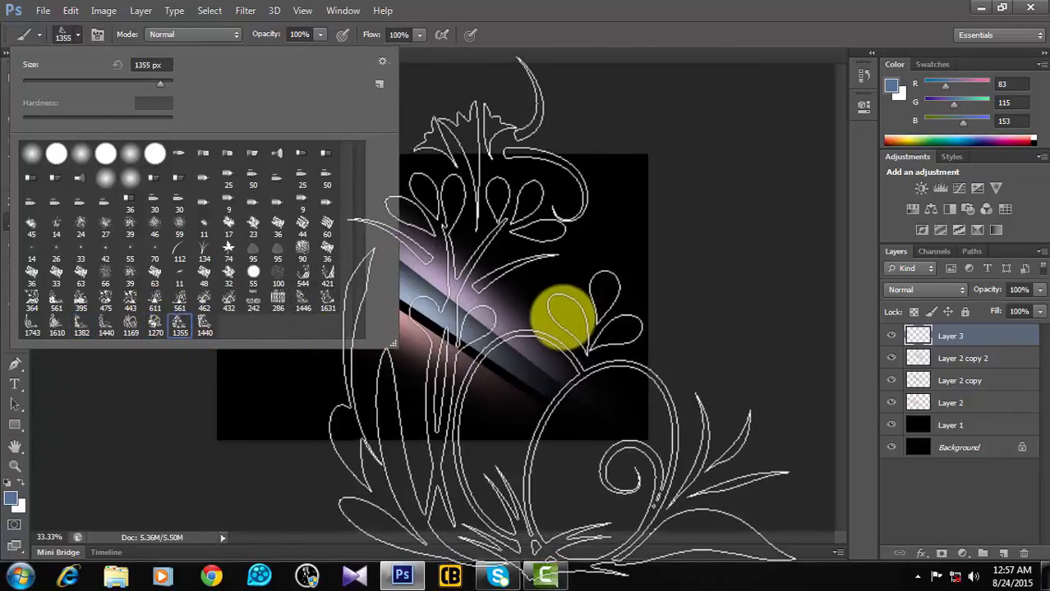
{"action": "left_click", "coordinate": [651, 7]}
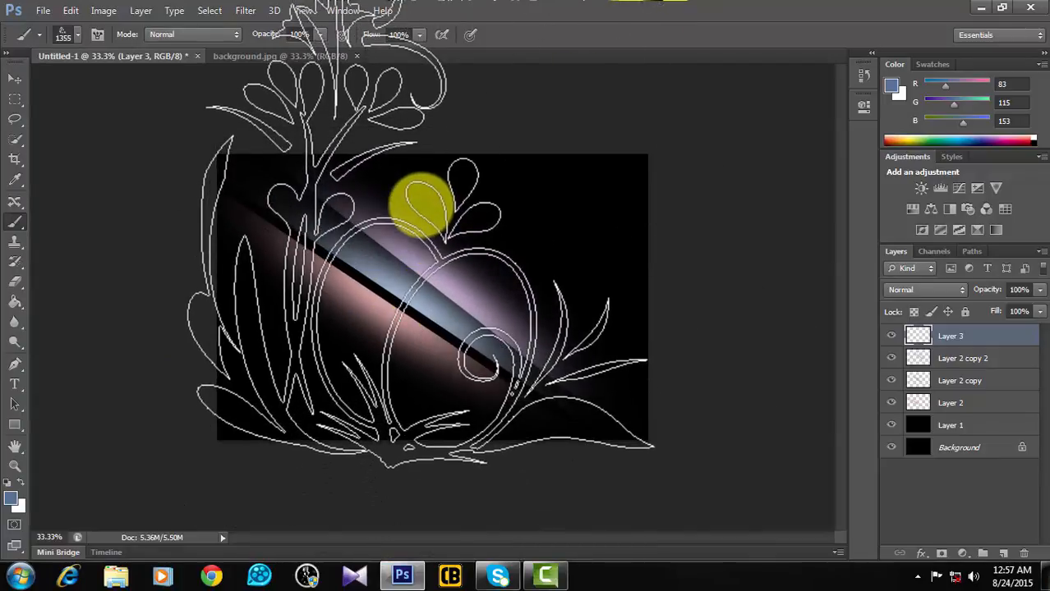
{"action": "key", "text": "bracketleft"}
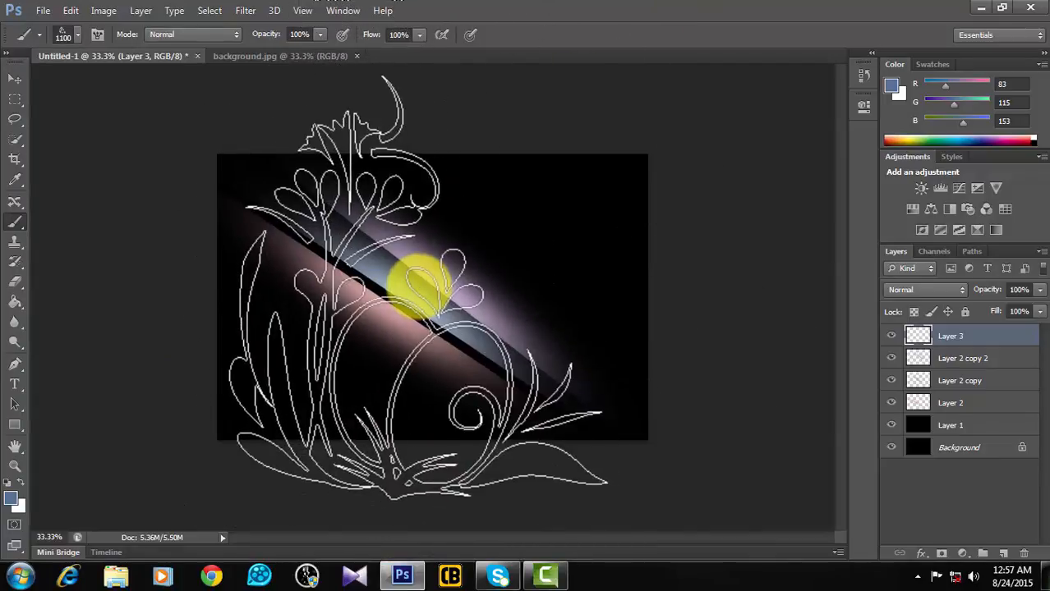
{"action": "key", "text": "bracketleft"}
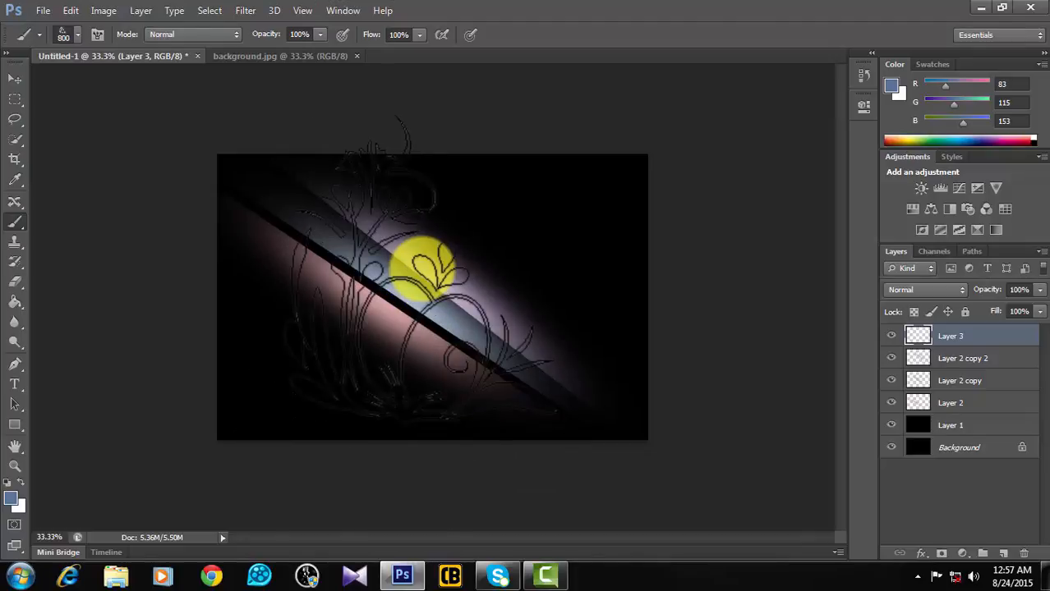
Compare other floral brush tips and choose the 1382 px one with daisies and a hatching chick.
{"action": "left_click", "coordinate": [77, 35]}
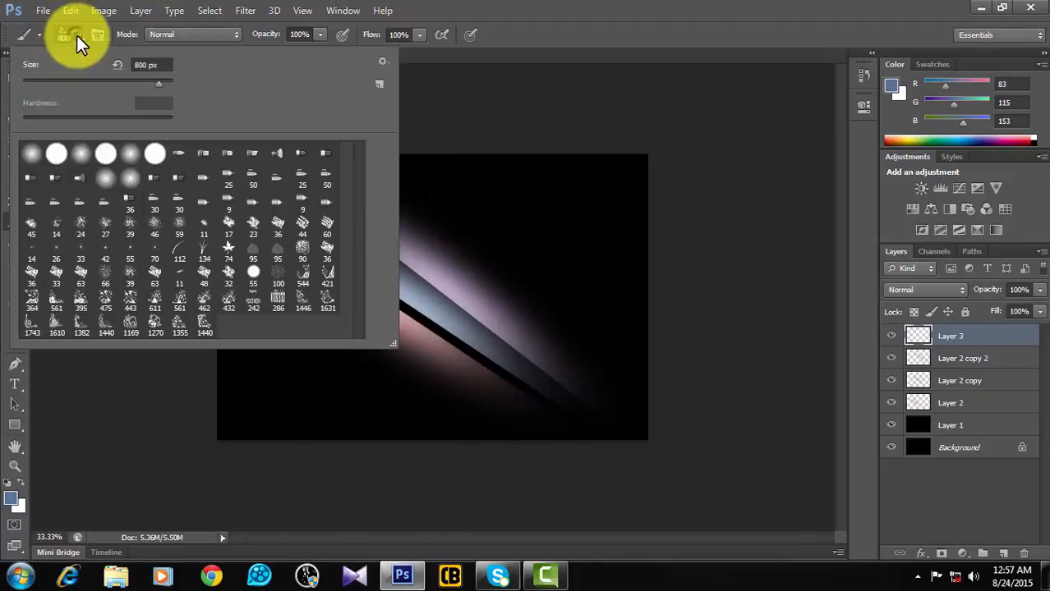
{"action": "left_click", "coordinate": [129, 323]}
{"action": "left_click", "coordinate": [104, 327]}
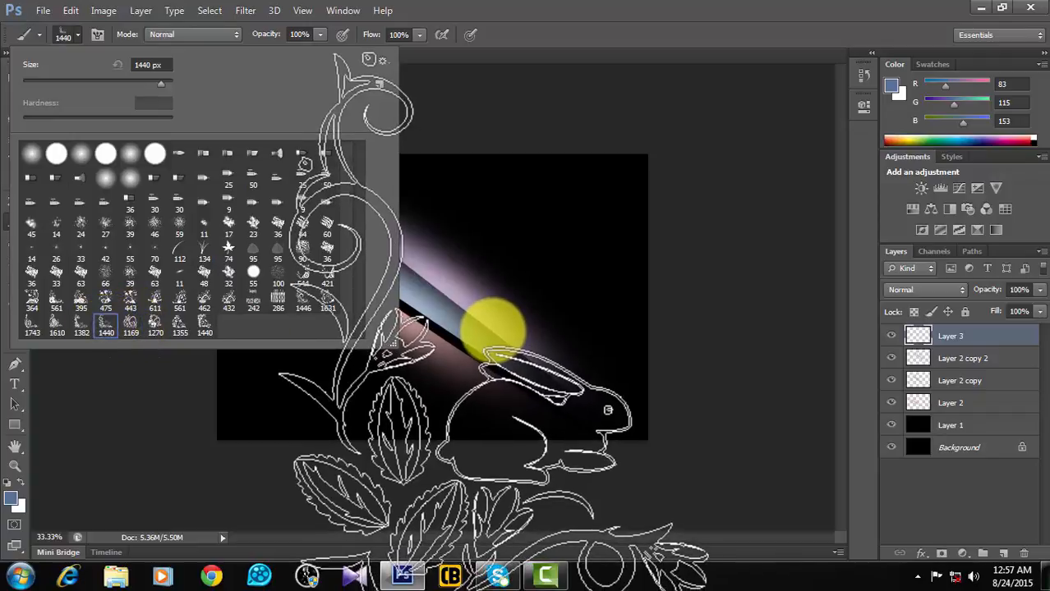
{"action": "left_click", "coordinate": [32, 325]}
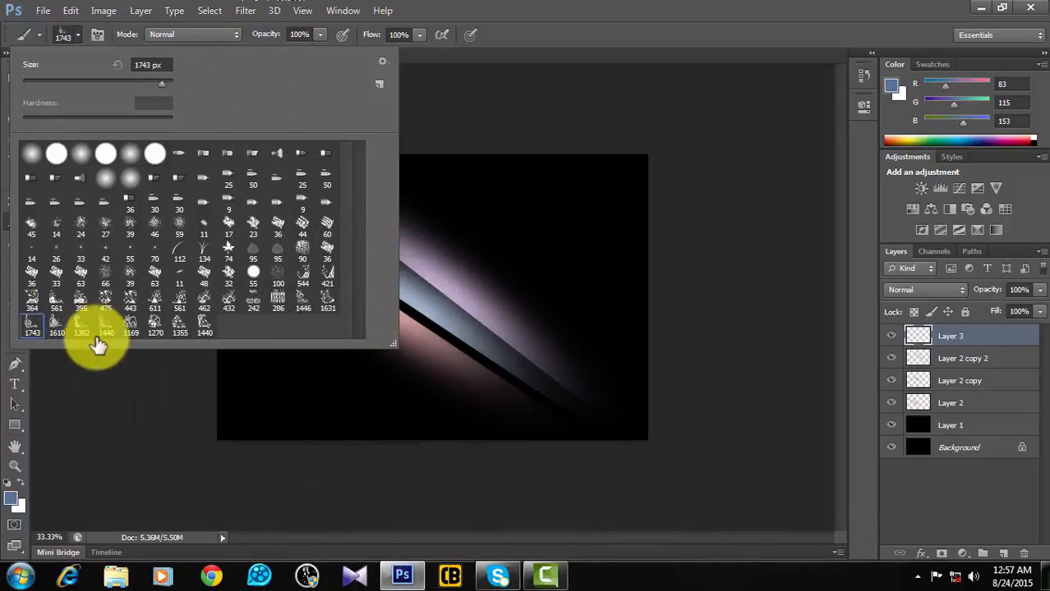
{"action": "left_click", "coordinate": [57, 325]}
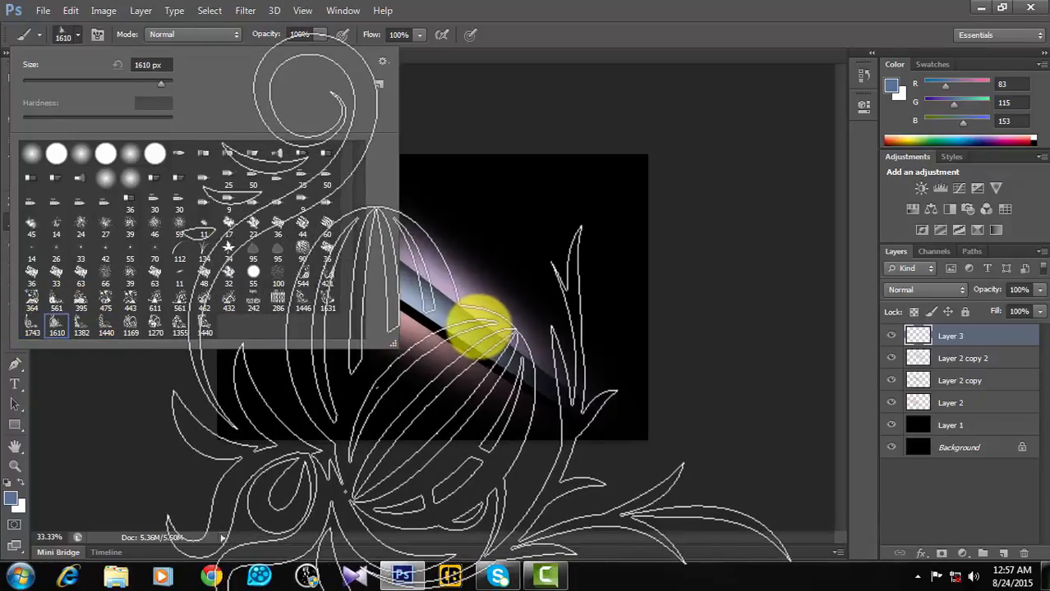
{"action": "left_click", "coordinate": [55, 300]}
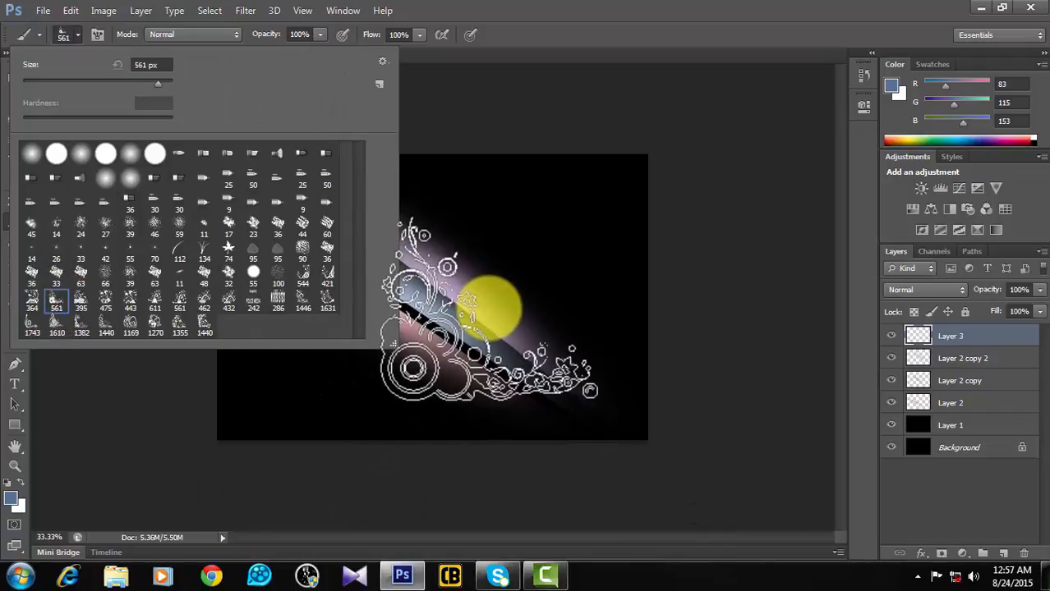
{"action": "left_click", "coordinate": [81, 325]}
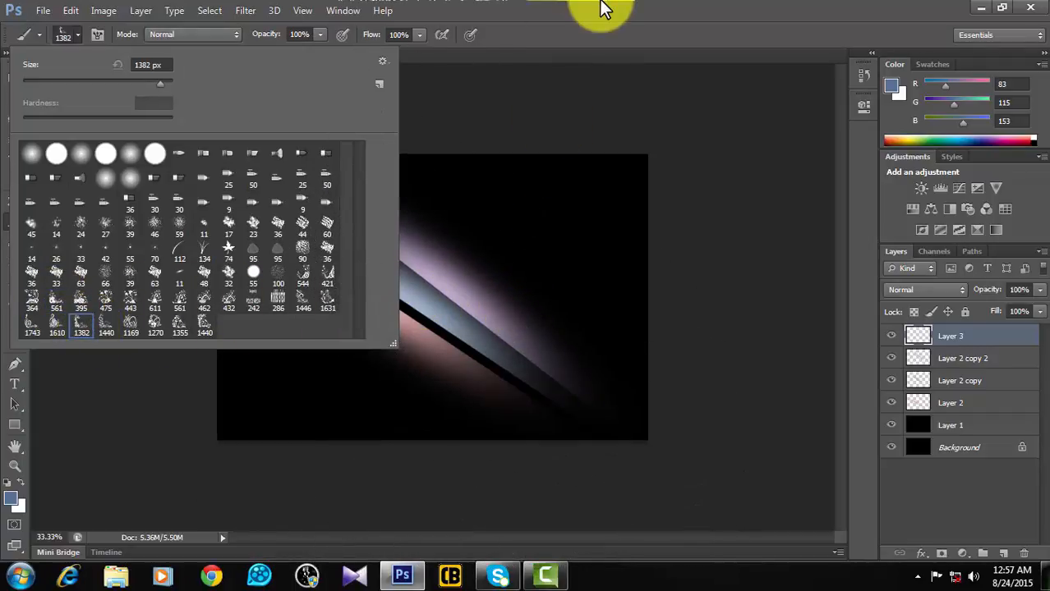
{"action": "left_click", "coordinate": [601, 8]}
Reduce the size of the daisy and chick brush to 900 px.
{"action": "key", "text": "["}
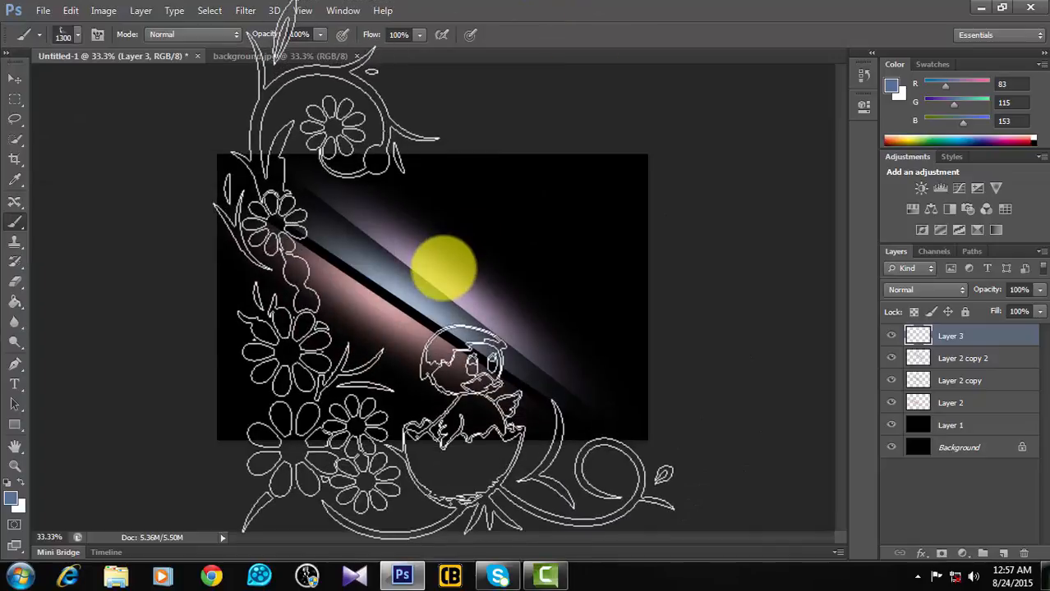
{"action": "key", "text": "["}
{"action": "key", "text": "["}
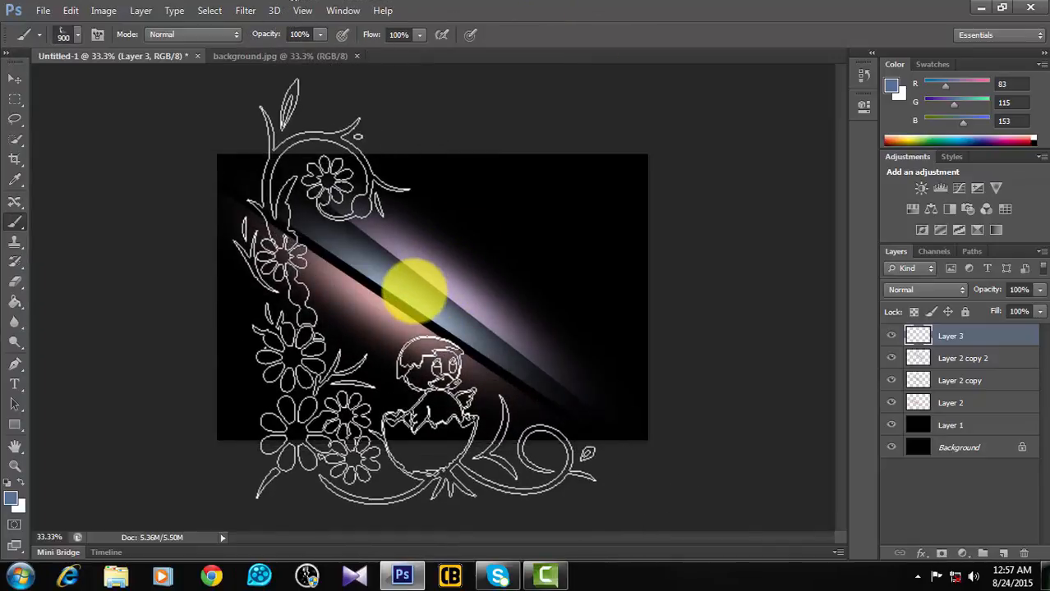
{"action": "key", "text": "["}
{"action": "key", "text": "["}
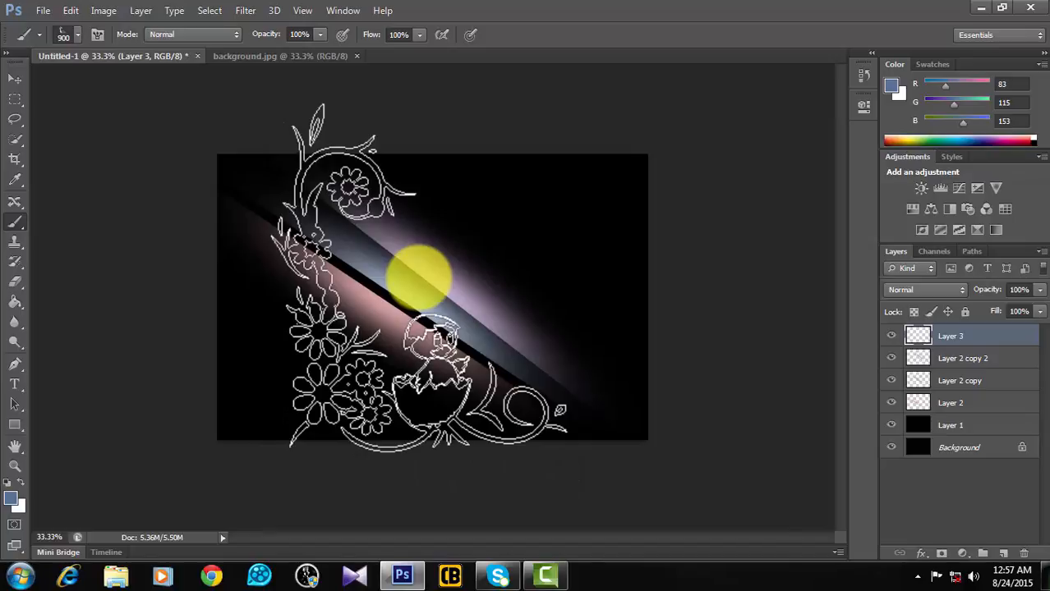
Set the foreground colour to white and stamp the floral brush once over the diagonal glows on Layer 3.
{"action": "left_click", "coordinate": [15, 495]}
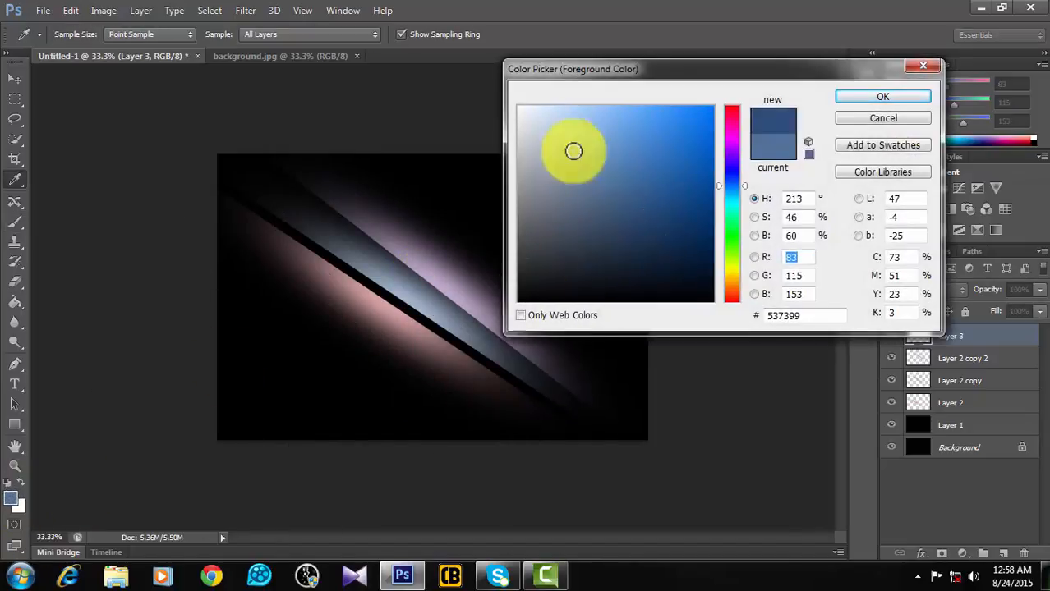
{"action": "left_click_drag", "start_coordinate": [574, 152], "coordinate": [494, 72]}
{"action": "left_click", "coordinate": [863, 101]}
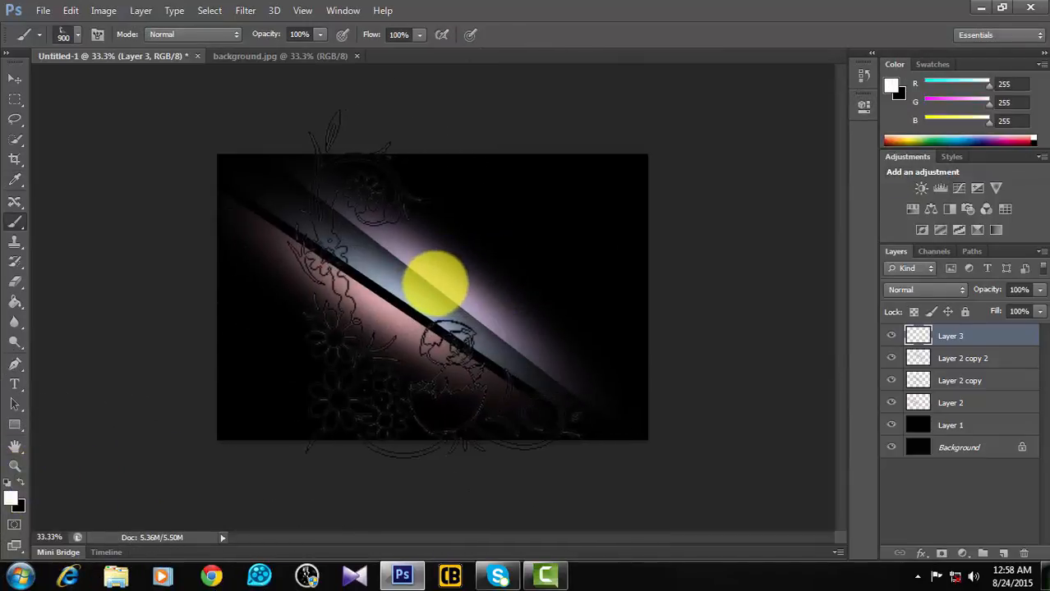
{"action": "left_click", "coordinate": [422, 270]}
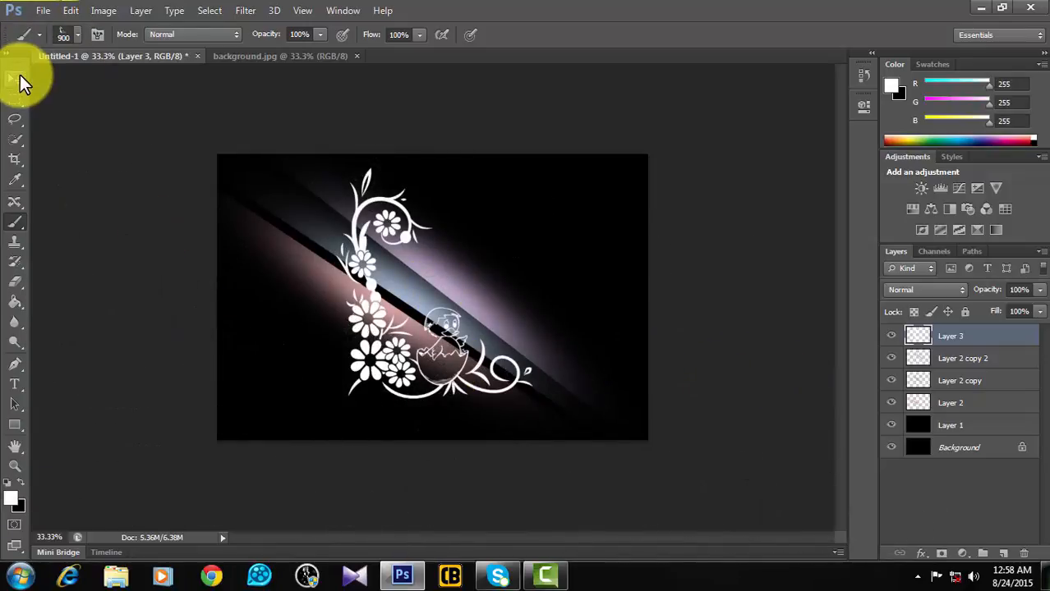
Transform the floral ornament to 141.30% width and 107.66% height, rotate it -13.33°, and move it to X 887.50 px, Y 476.38 px.
{"action": "left_click", "coordinate": [17, 79]}
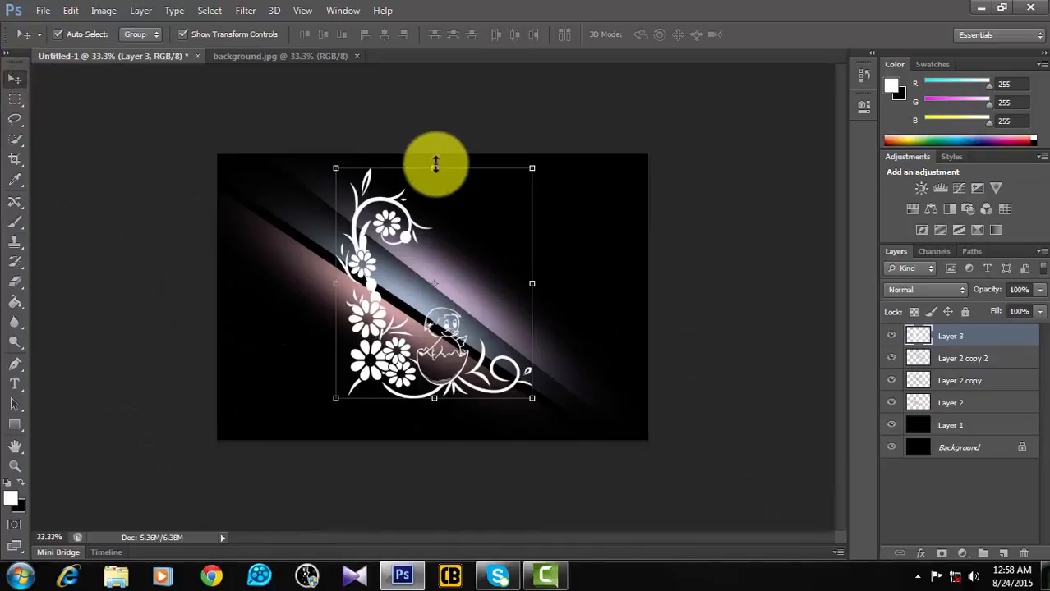
{"action": "left_click_drag", "start_coordinate": [331, 168], "coordinate": [289, 161]}
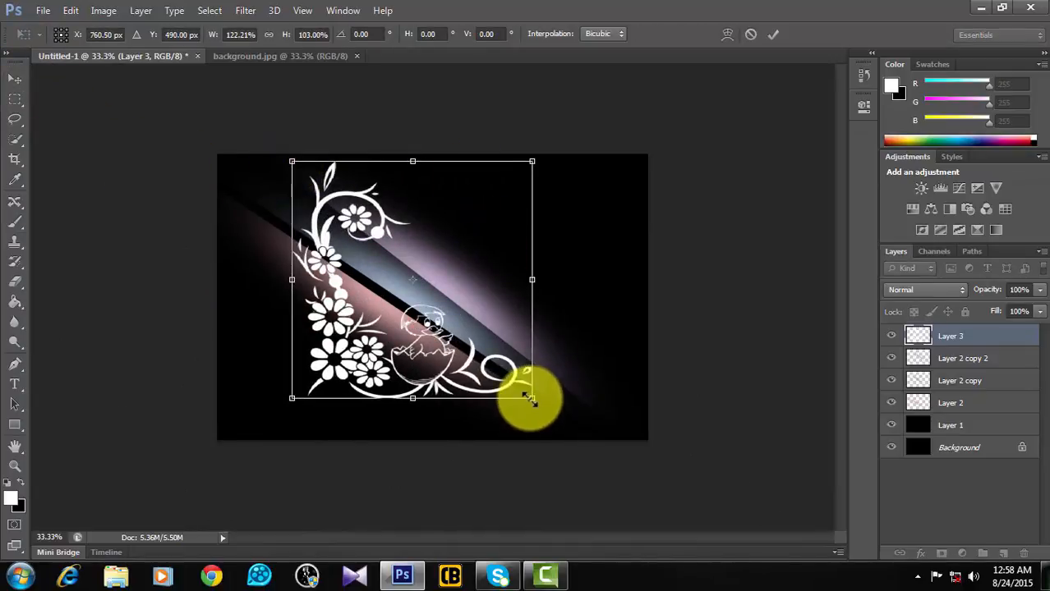
{"action": "left_click_drag", "start_coordinate": [532, 400], "coordinate": [568, 412]}
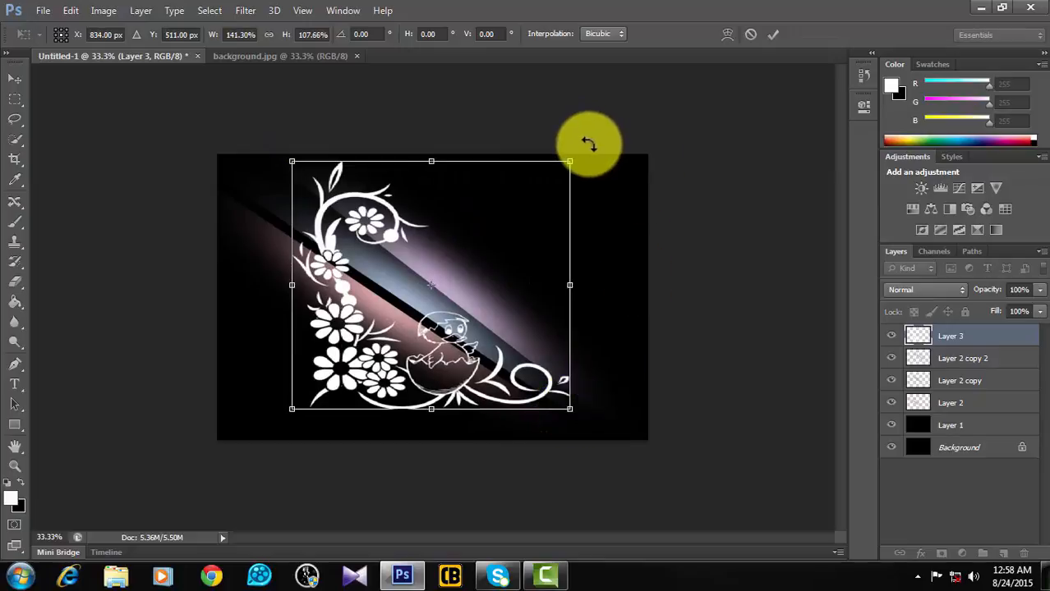
{"action": "left_click_drag", "start_coordinate": [586, 147], "coordinate": [541, 115]}
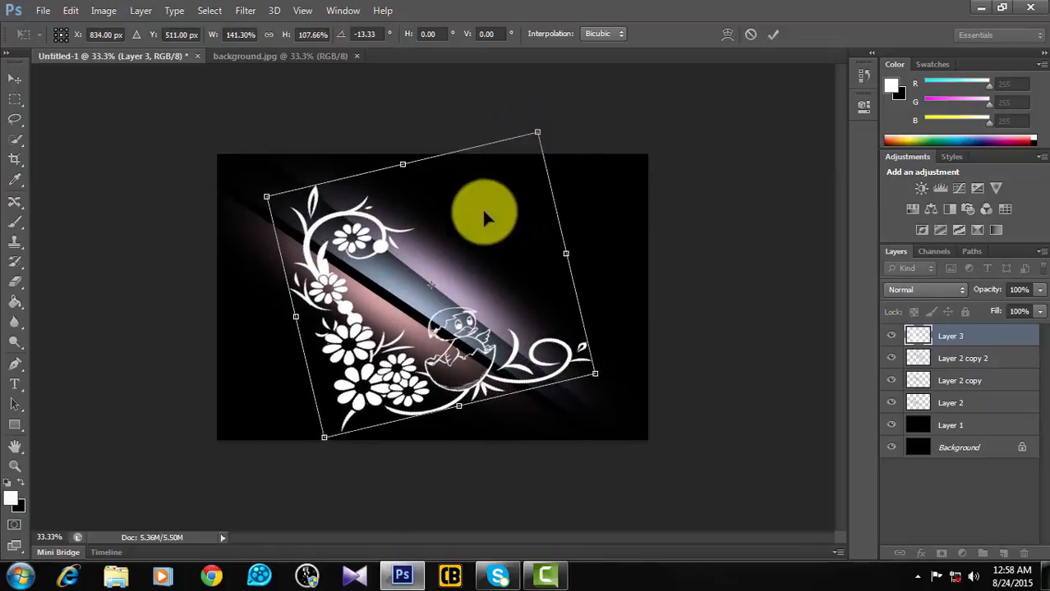
{"action": "mouse_move", "coordinate": [470, 224]}
{"action": "left_mouse_down"}
{"action": "mouse_move", "coordinate": [464, 205]}
{"action": "mouse_move", "coordinate": [481, 214]}
{"action": "left_mouse_up"}
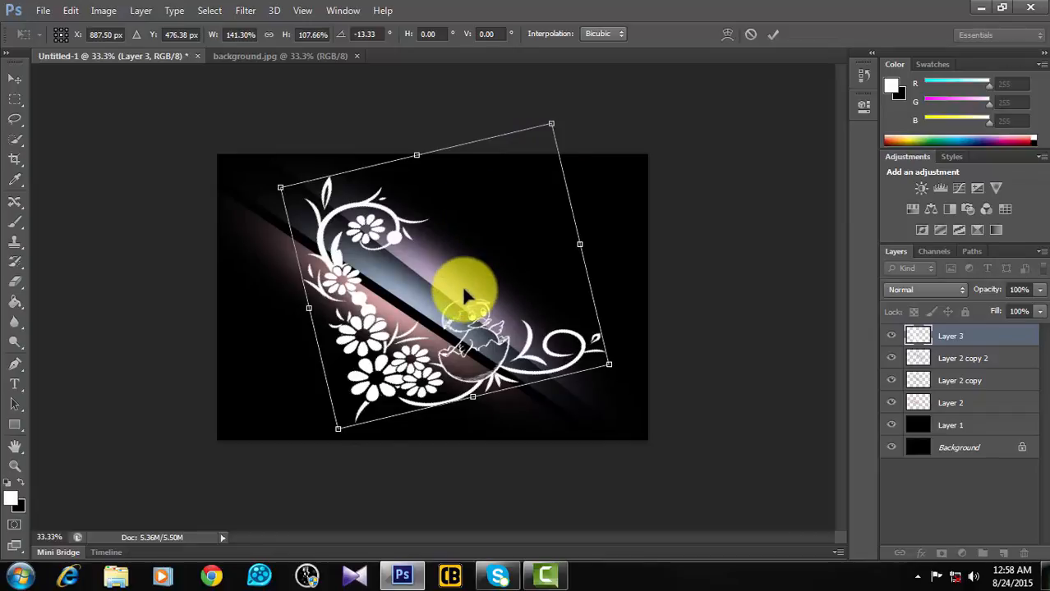
{"action": "key", "text": "Return"}
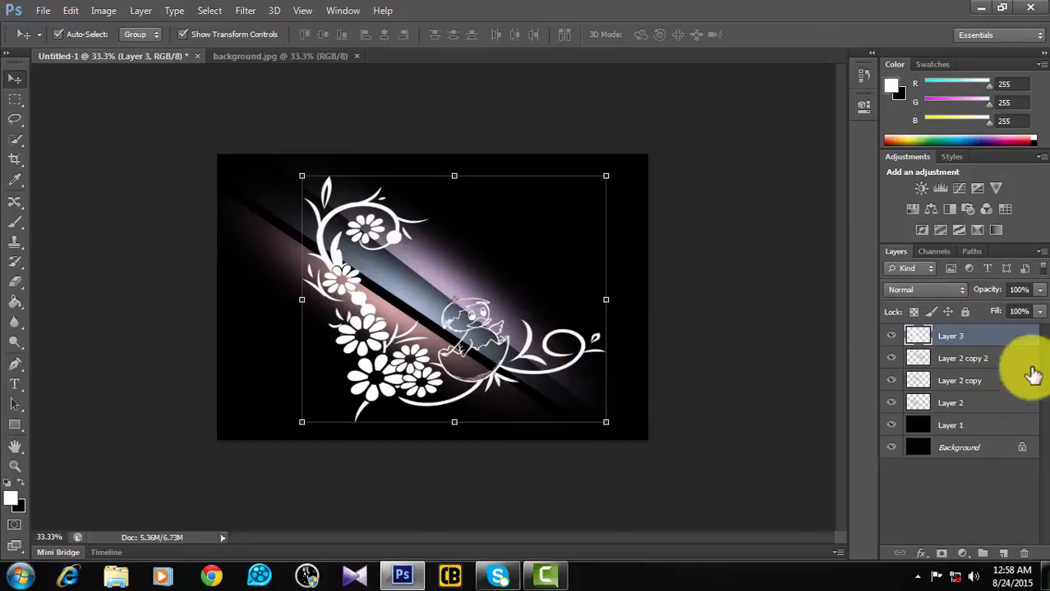
Set the blending mode of Layer 3 to Overlay and deselect the layer.
{"action": "left_click", "coordinate": [952, 289]}
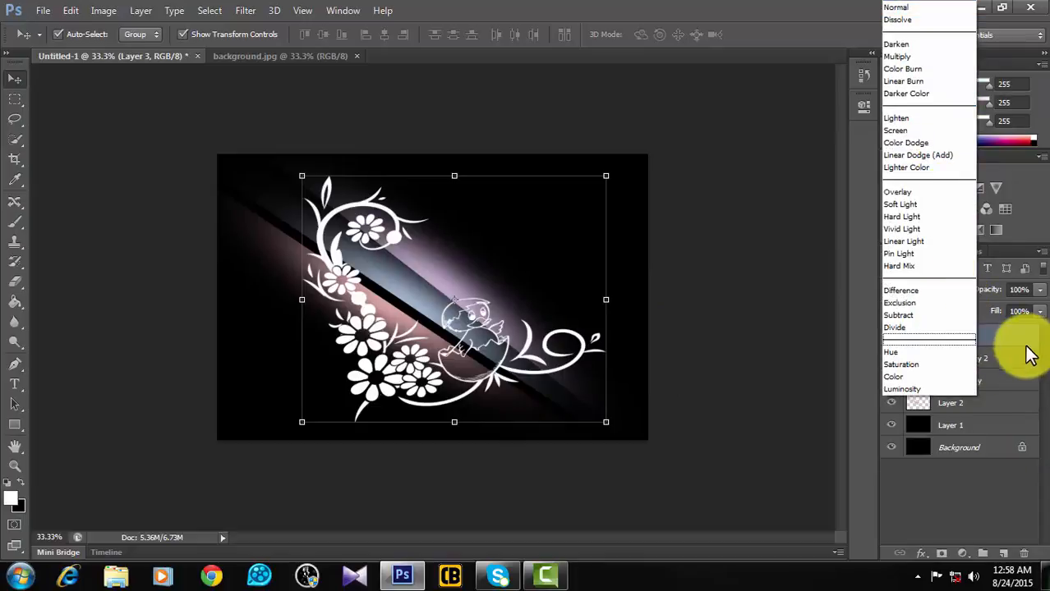
{"action": "left_click", "coordinate": [1029, 353]}
{"action": "left_click", "coordinate": [943, 290]}
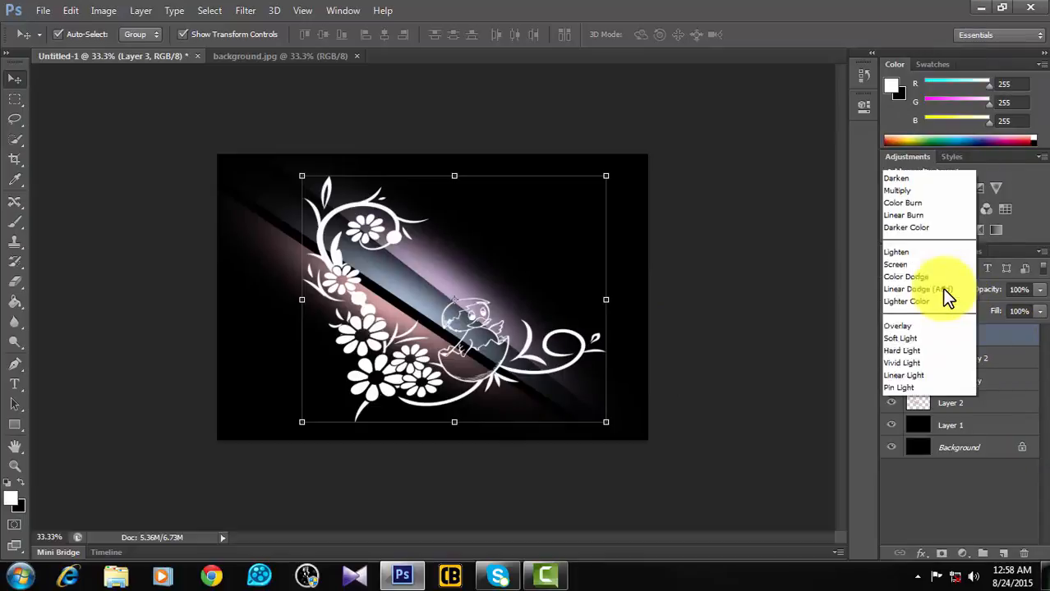
{"action": "left_click", "coordinate": [925, 196]}
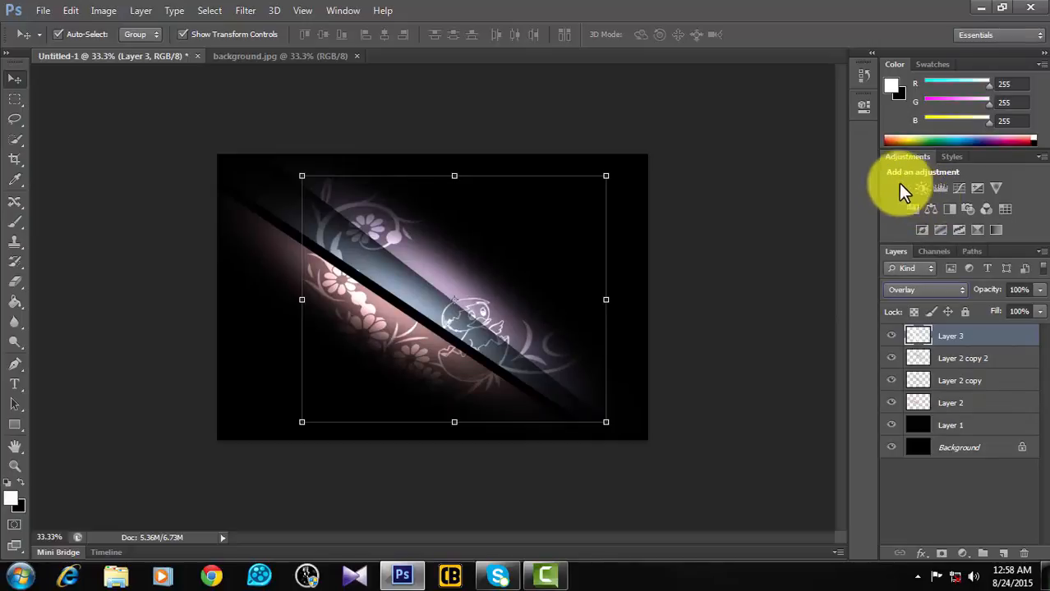
{"action": "left_click", "coordinate": [821, 387]}
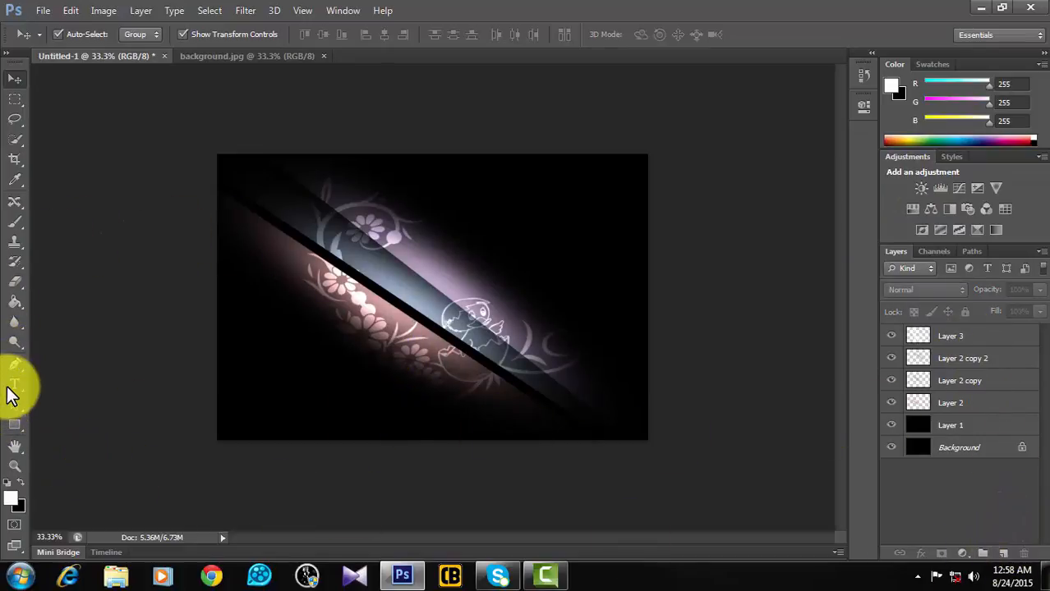
Activate the Type tool and set its text colour to white, keeping Forte at 48 pt.
{"action": "key", "text": "t"}
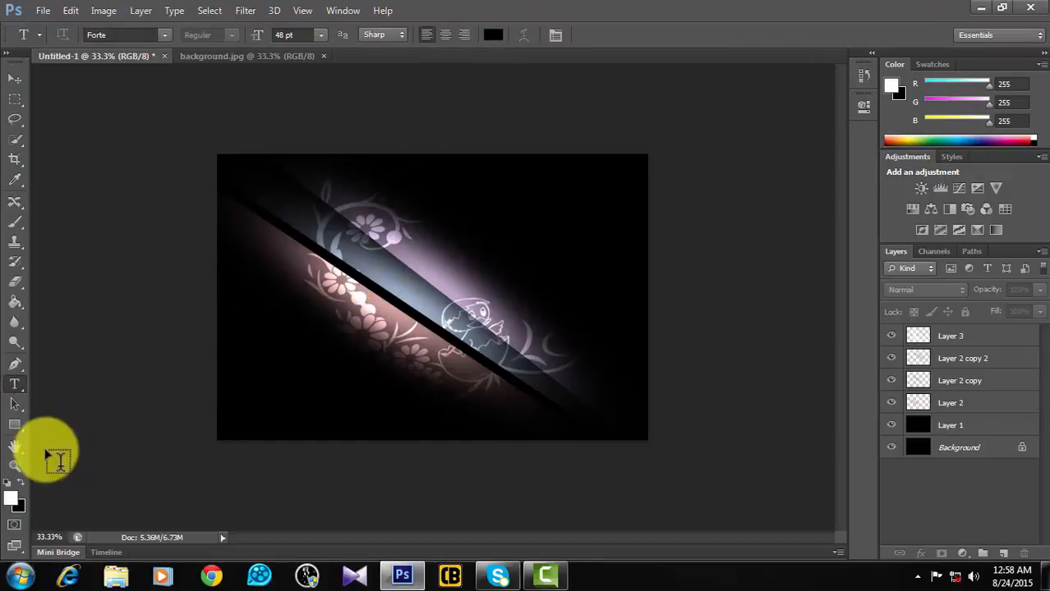
{"action": "left_click", "coordinate": [20, 483]}
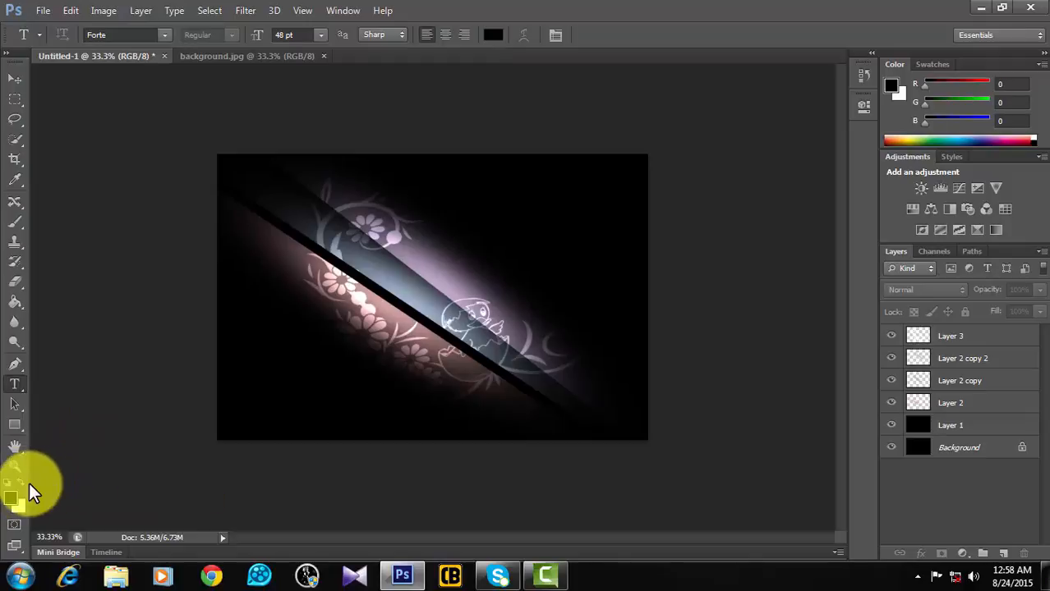
{"action": "left_click", "coordinate": [23, 483]}
{"action": "left_click", "coordinate": [23, 483]}
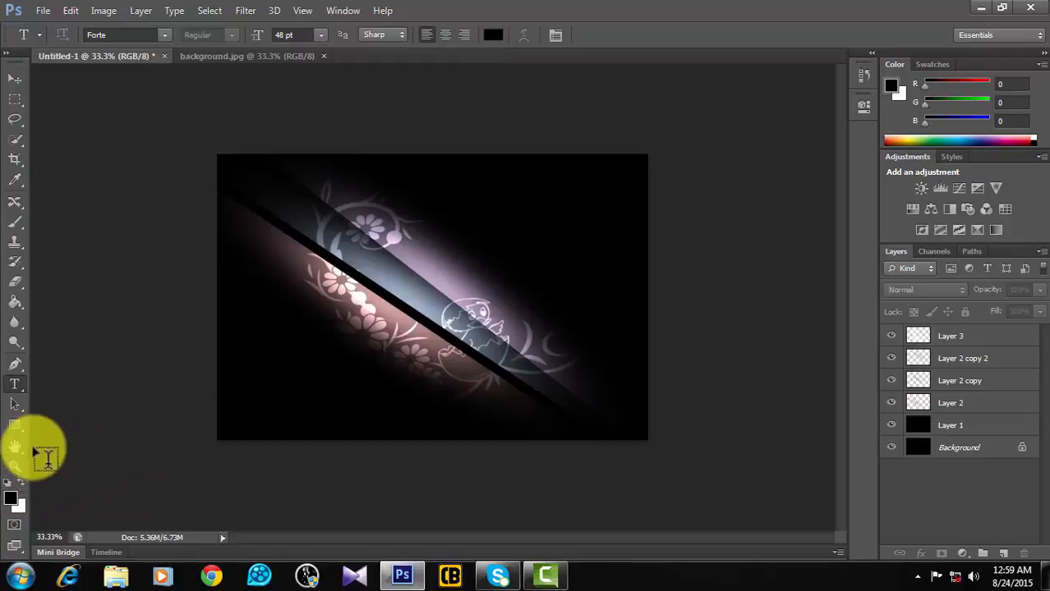
{"action": "left_click", "coordinate": [21, 478]}
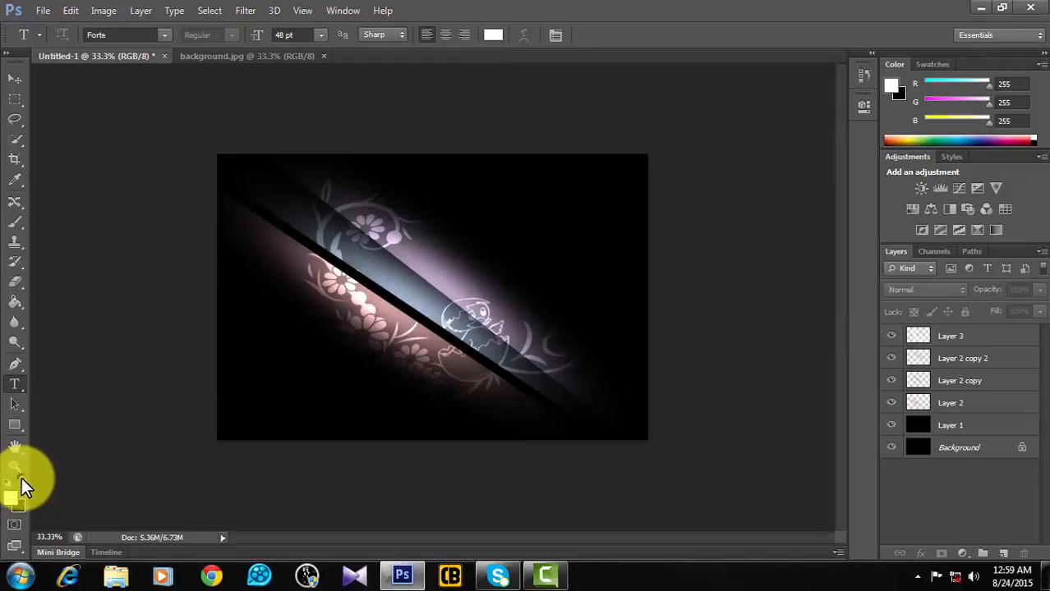
Begin a white text line over the upper glow and enter the word "sultan".
{"action": "left_click", "coordinate": [457, 249]}
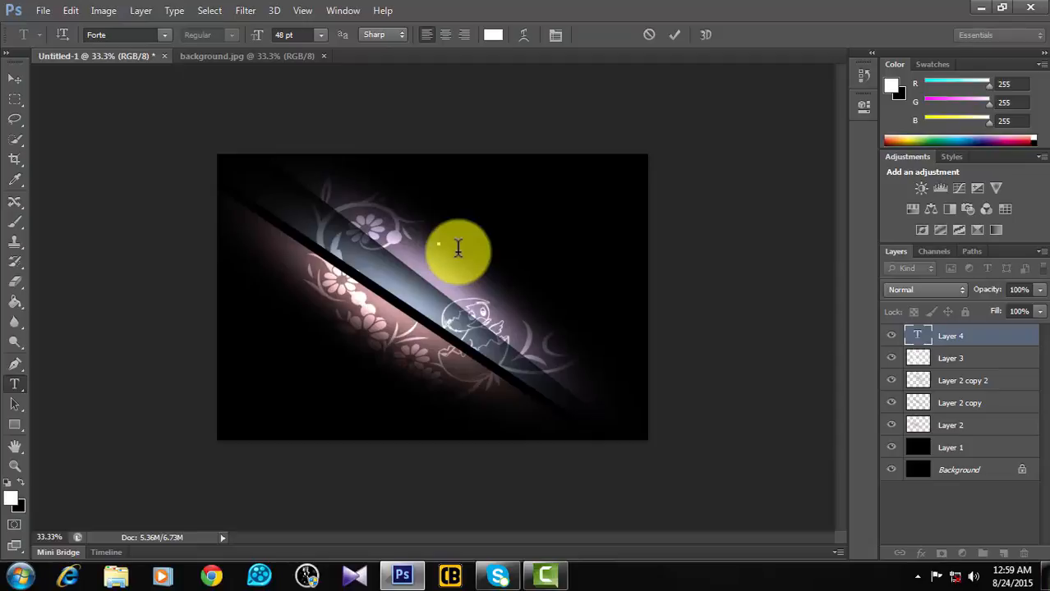
{"action": "type", "text": "Suk"}
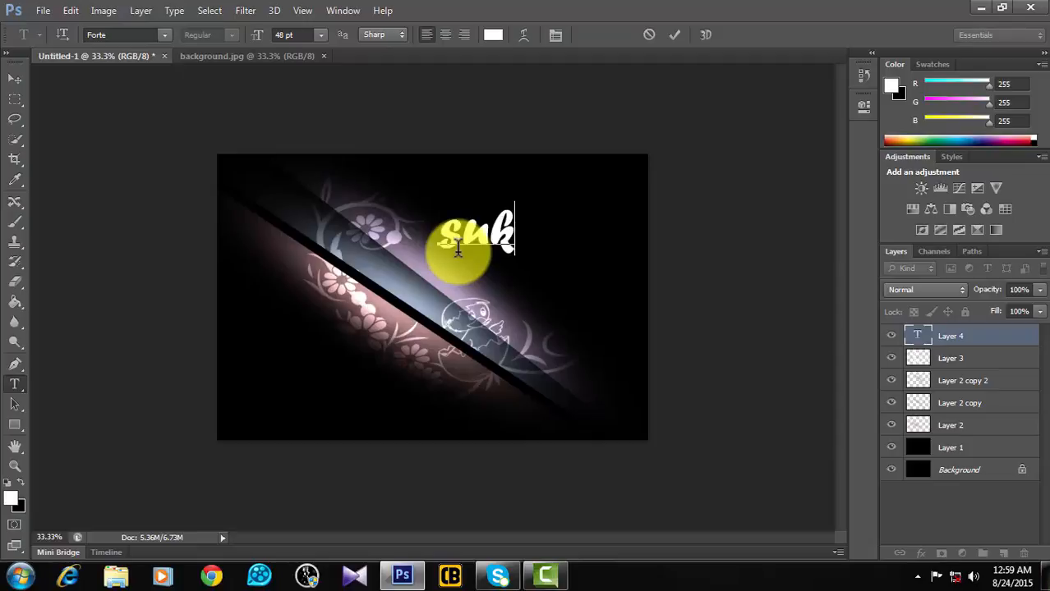
{"action": "key", "text": "BackSpace"}
{"action": "type", "text": "k"}
{"action": "key", "text": "BackSpace"}
{"action": "type", "text": "c"}
{"action": "key", "text": "BackSpace"}
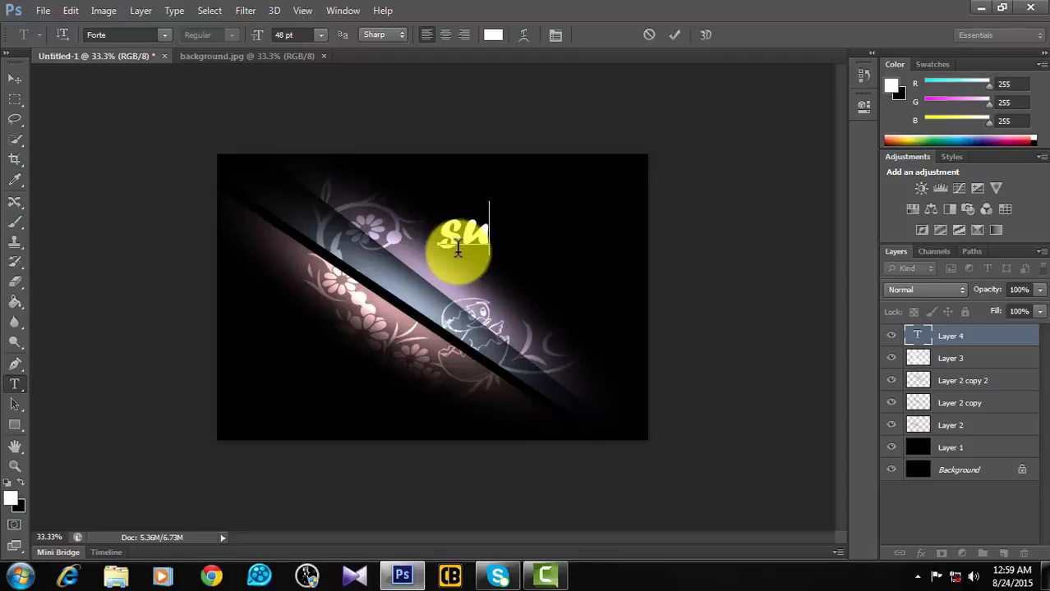
{"action": "type", "text": "lt"}
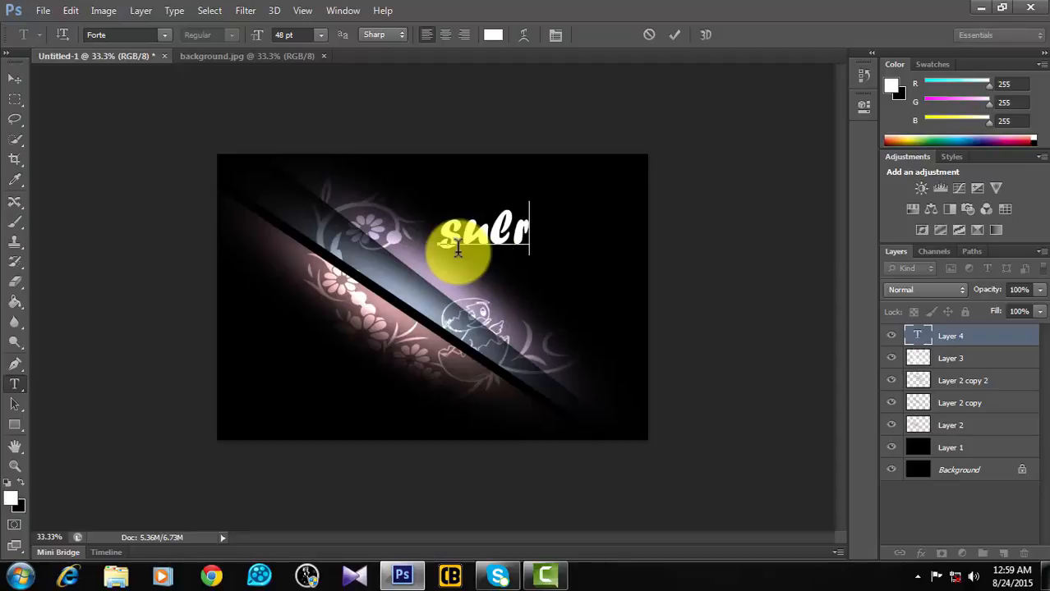
{"action": "type", "text": "av"}
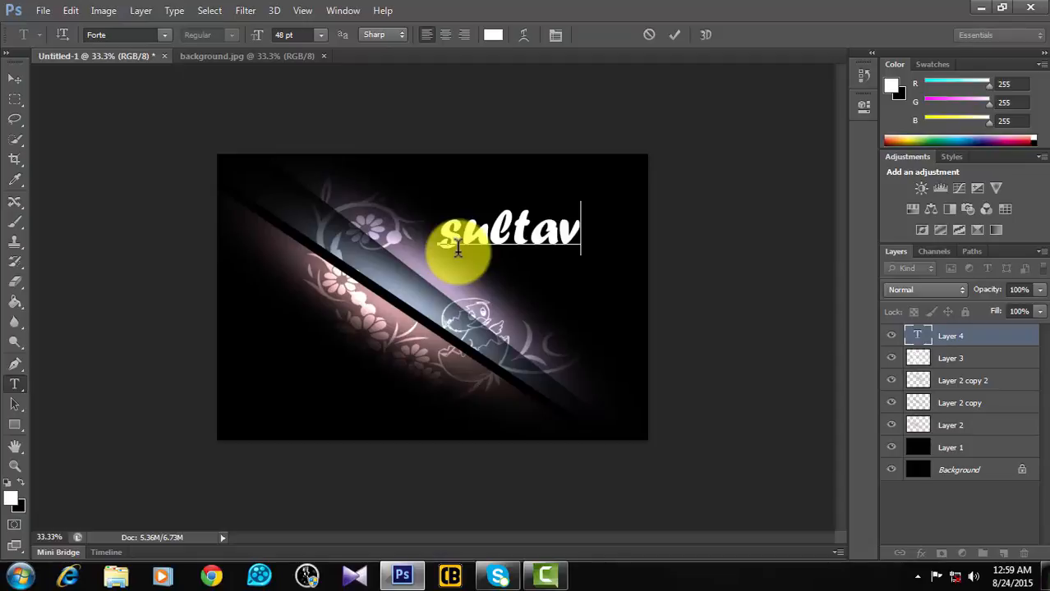
{"action": "key", "text": "BackSpace"}
{"action": "type", "text": "b"}
{"action": "key", "text": "BackSpace"}
{"action": "type", "text": "m"}
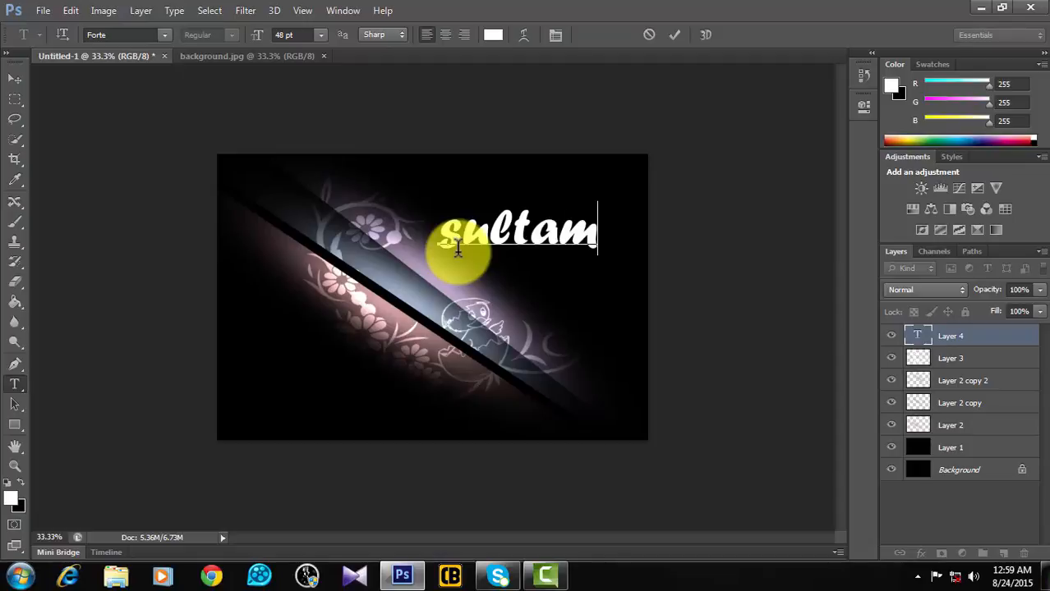
{"action": "key", "text": "BackSpace"}
{"action": "type", "text": "n"}
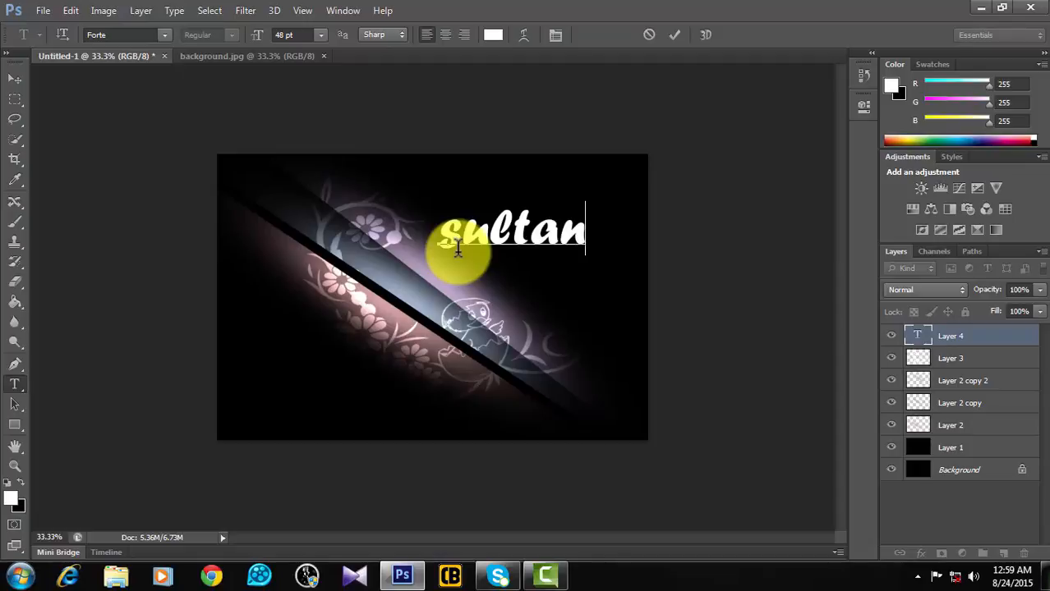
Complete the text line to read "sultan design" and shift it left so that it fits within the canvas.
{"action": "type", "text": " d"}
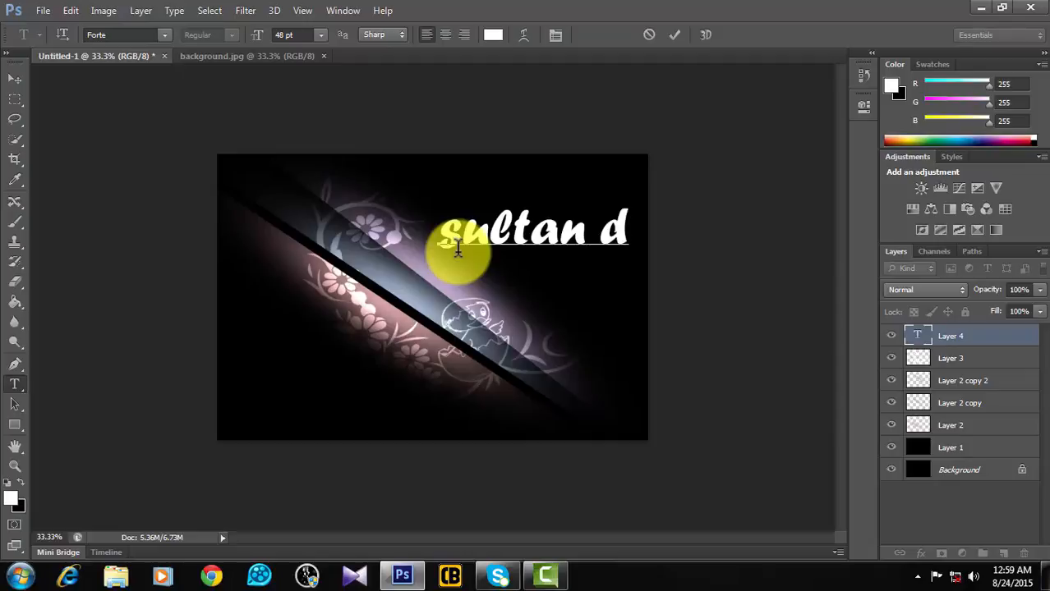
{"action": "type", "text": "e"}
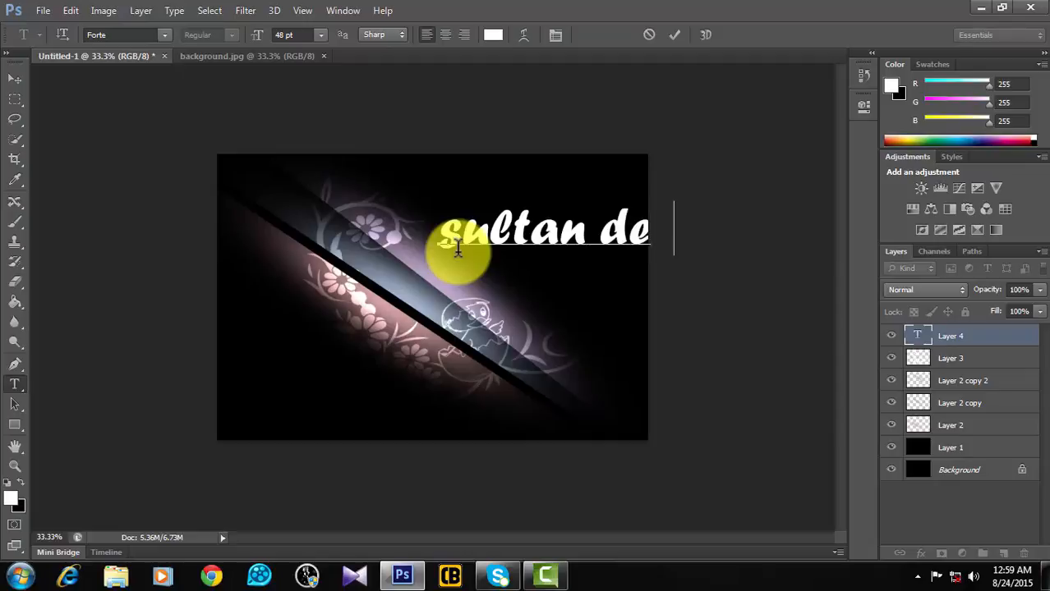
{"action": "left_click_drag", "start_coordinate": [452, 274], "coordinate": [337, 286]}
{"action": "type", "text": "s"}
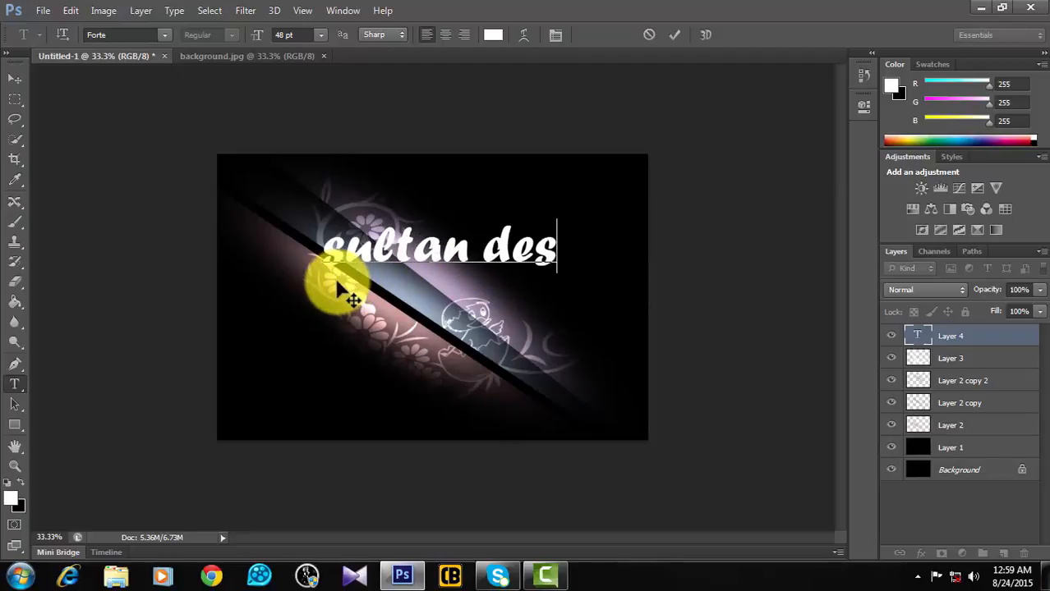
{"action": "type", "text": "y"}
{"action": "key", "text": "BackSpace"}
{"action": "type", "text": "u"}
{"action": "key", "text": "BackSpace"}
{"action": "type", "text": "igb"}
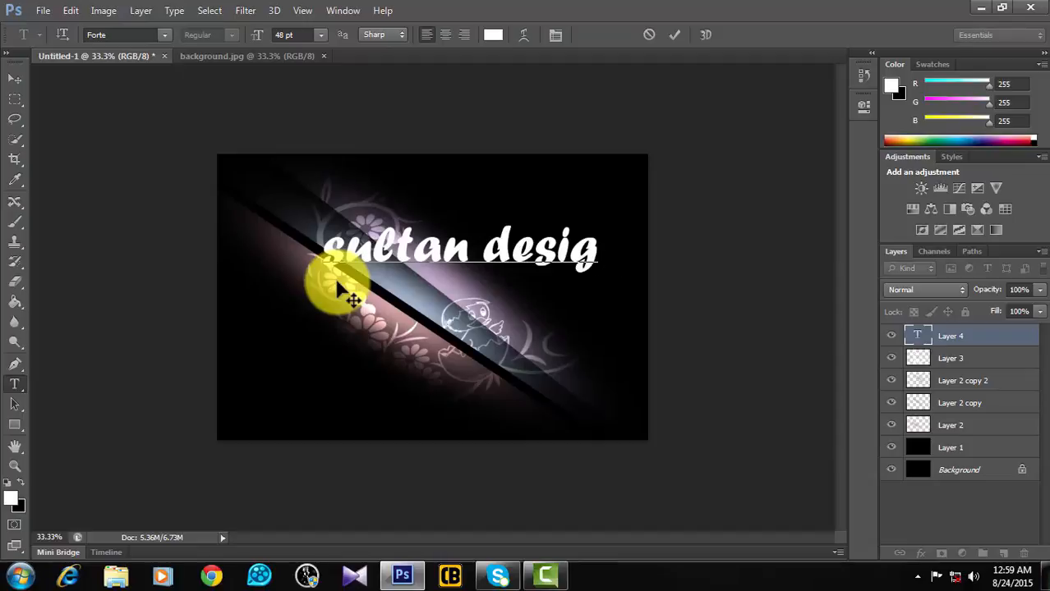
{"action": "type", "text": "n"}
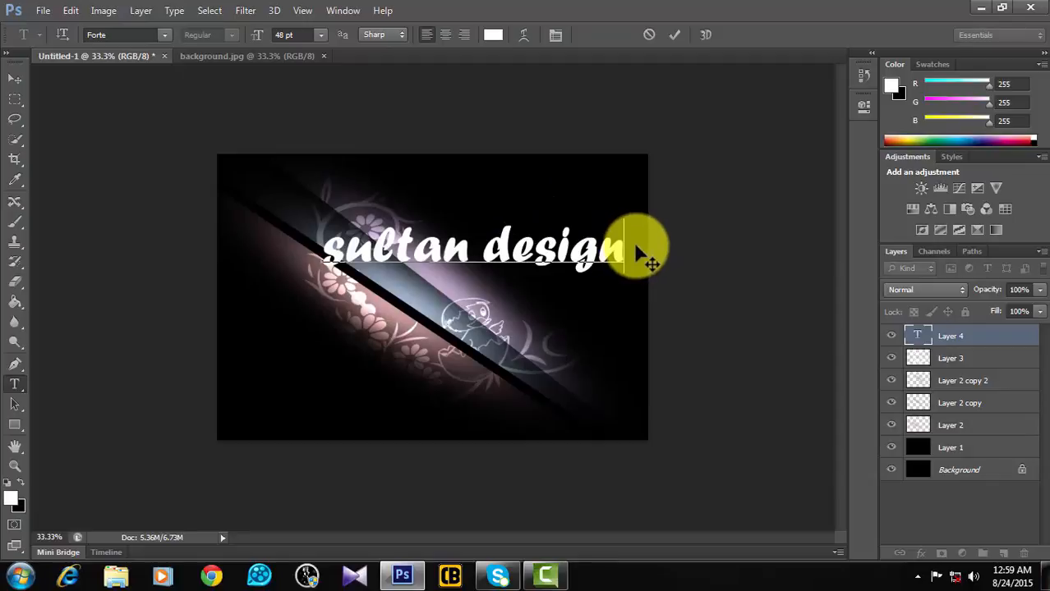
Rotate the whole "sultan design" text clockwise so it slopes down along the glow, and commit the text edit.
{"action": "left_click_drag", "start_coordinate": [600, 246], "coordinate": [277, 206]}
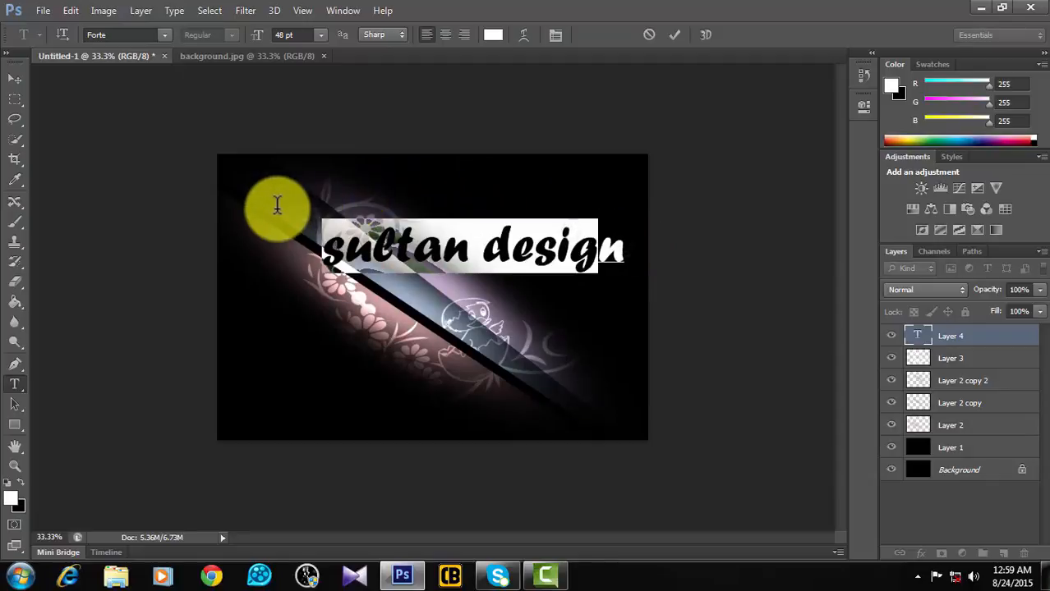
{"action": "left_click", "coordinate": [612, 240]}
{"action": "left_click_drag", "start_coordinate": [622, 238], "coordinate": [341, 212]}
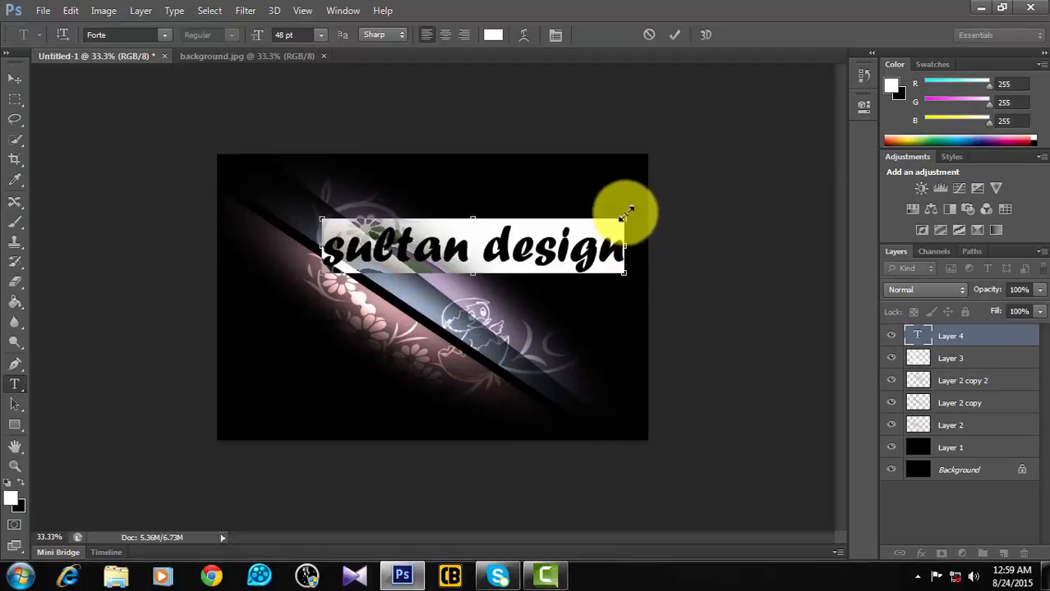
{"action": "left_click_drag", "start_coordinate": [637, 207], "coordinate": [633, 247]}
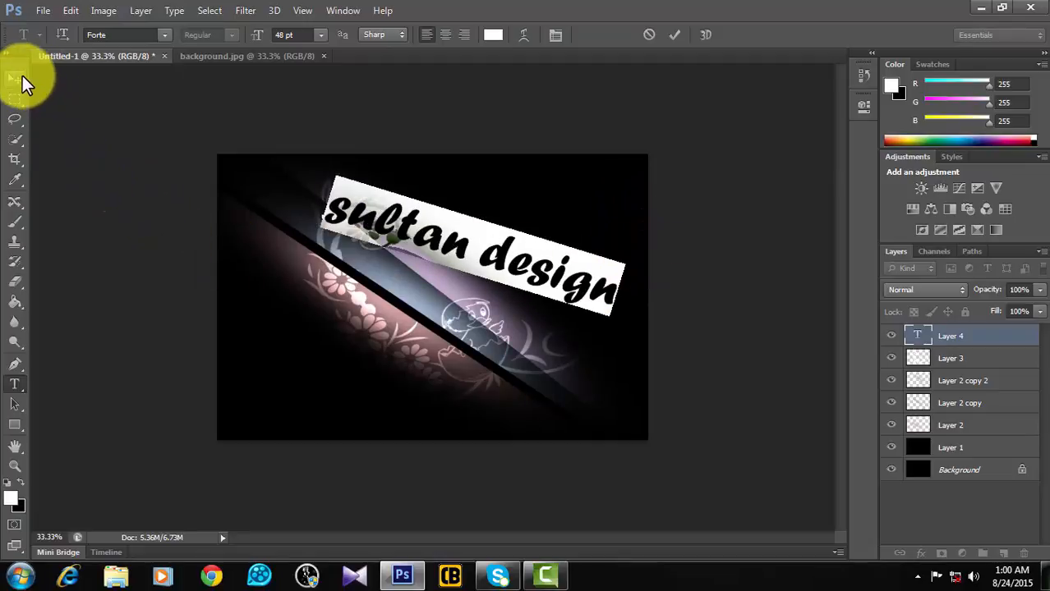
{"action": "left_click", "coordinate": [16, 78]}
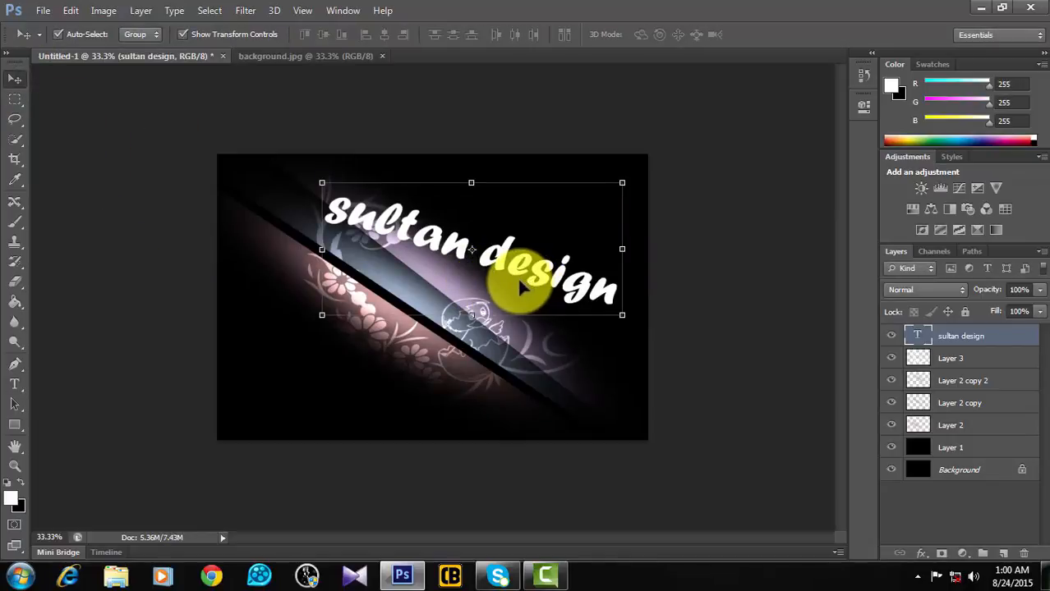
Undo the text layer's deletion, rotate the text back to horizontal and move it up to the canvas's upper edge.
{"action": "key", "text": "Delete"}
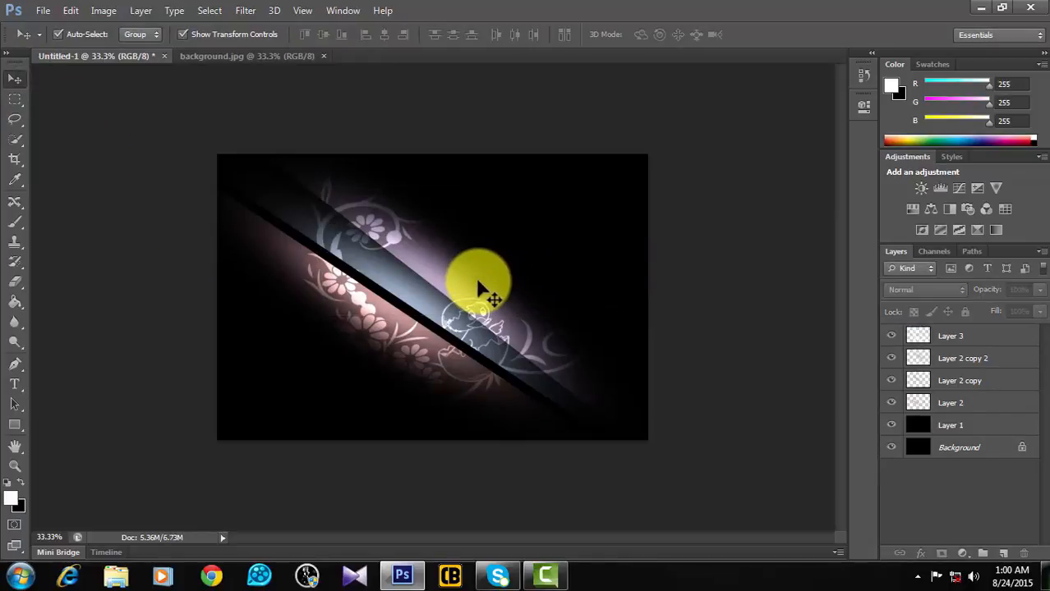
{"action": "key", "text": "ctrl+z"}
{"action": "left_click_drag", "start_coordinate": [622, 182], "coordinate": [607, 128]}
{"action": "left_click_drag", "start_coordinate": [559, 180], "coordinate": [557, 130]}
{"action": "double_click", "coordinate": [557, 191]}
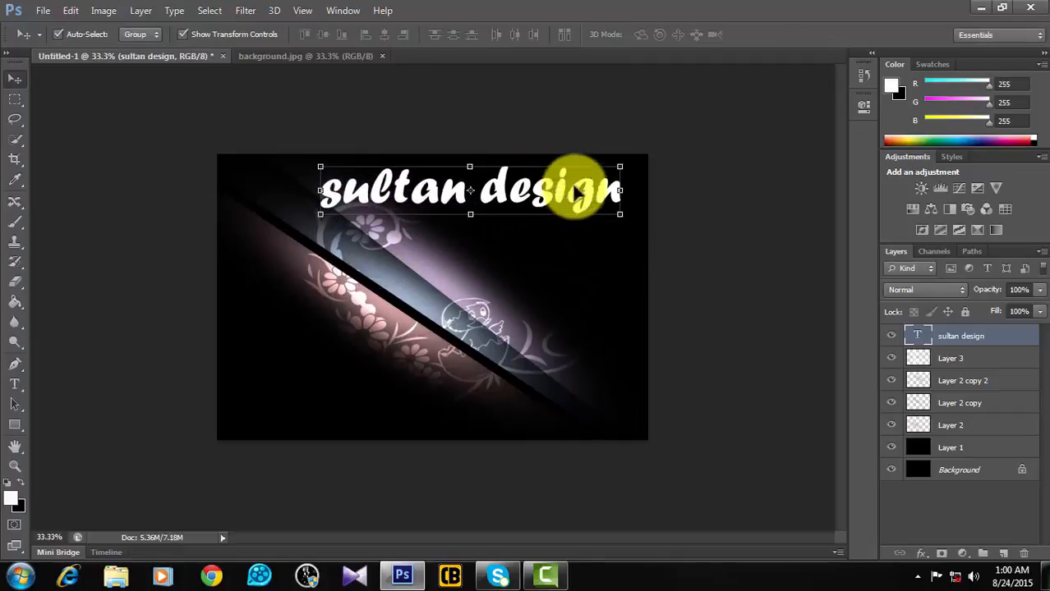
Transform the text to 29.88% width and 49.70% height, rotated 33.33°, at X 696.96 px, Y 499.57 px on the blue band, and deselect it.
{"action": "left_click_drag", "start_coordinate": [558, 210], "coordinate": [469, 290]}
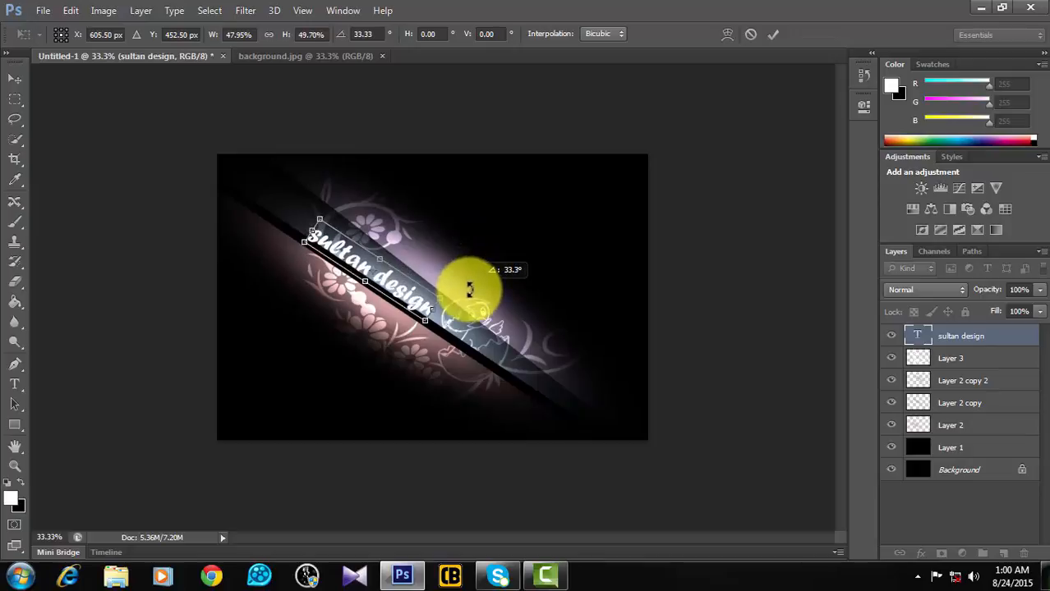
{"action": "left_click_drag", "start_coordinate": [396, 285], "coordinate": [418, 294]}
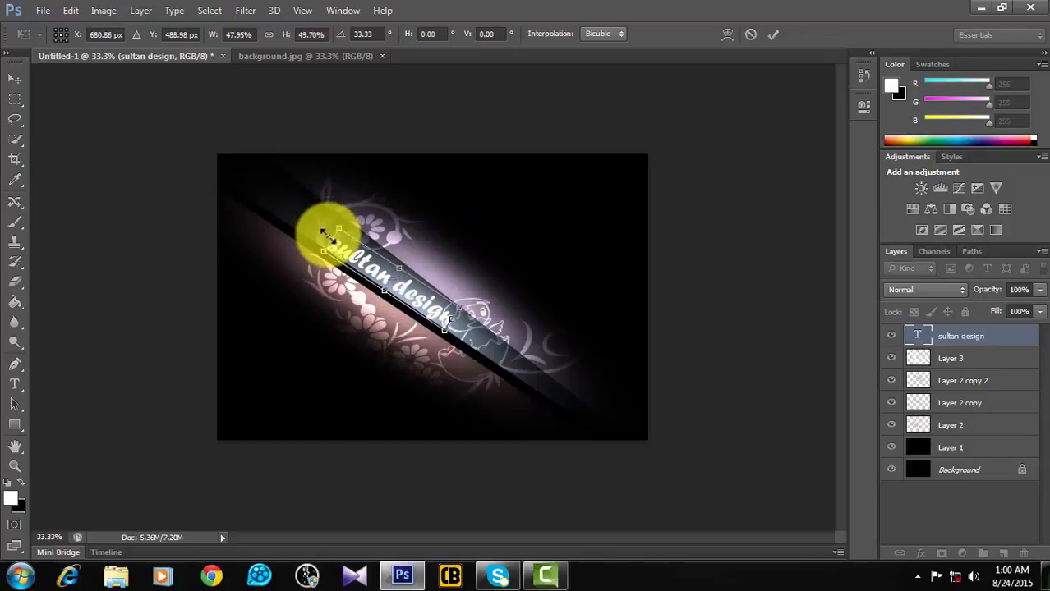
{"action": "left_click_drag", "start_coordinate": [329, 239], "coordinate": [359, 253]}
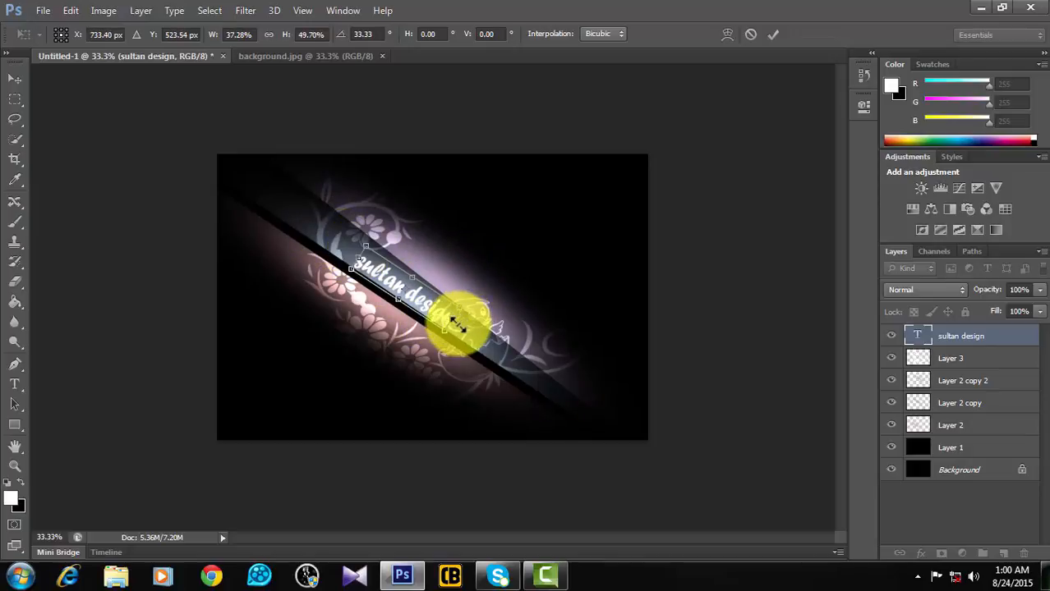
{"action": "left_click_drag", "start_coordinate": [462, 305], "coordinate": [433, 314]}
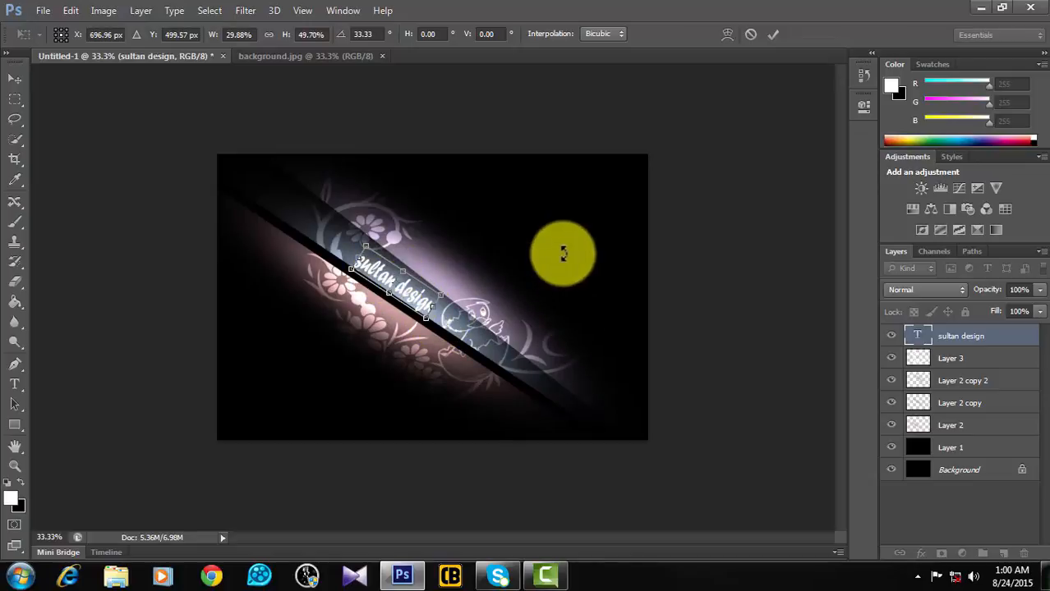
{"action": "left_click", "coordinate": [15, 77]}
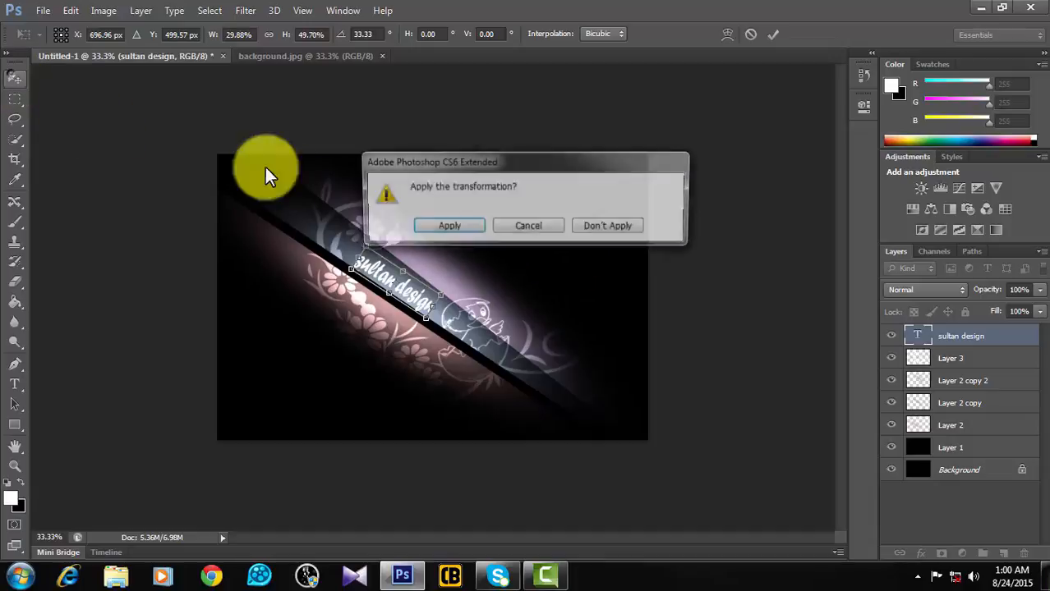
{"action": "left_click", "coordinate": [472, 225]}
{"action": "left_click", "coordinate": [472, 237]}
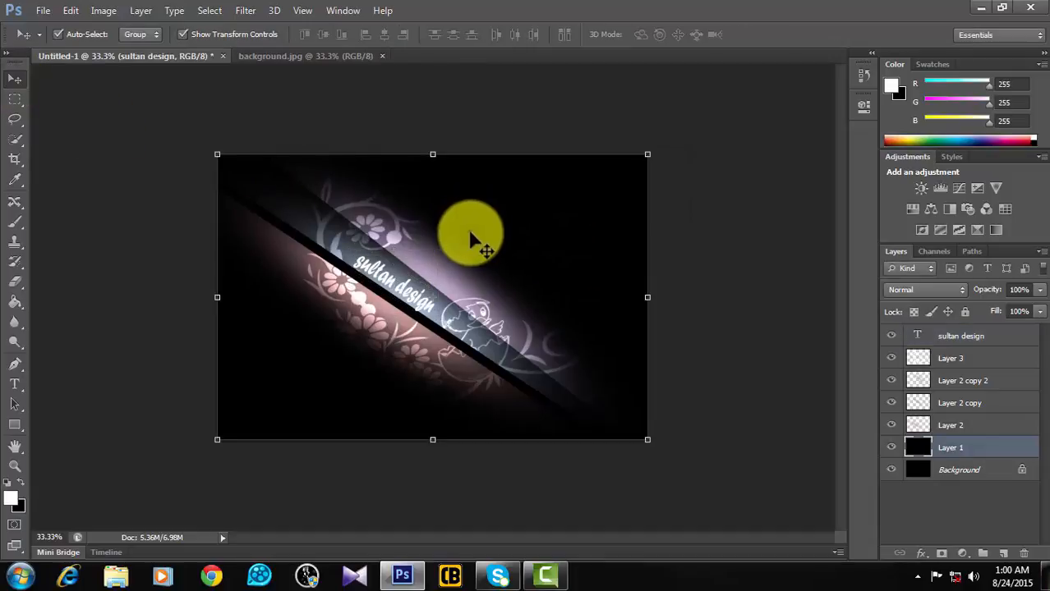
{"action": "left_click", "coordinate": [802, 259]}
Save the design to the Desktop as a JPEG named sultan with High quality and Baseline ("Standard") format.
{"action": "left_click", "coordinate": [40, 9]}
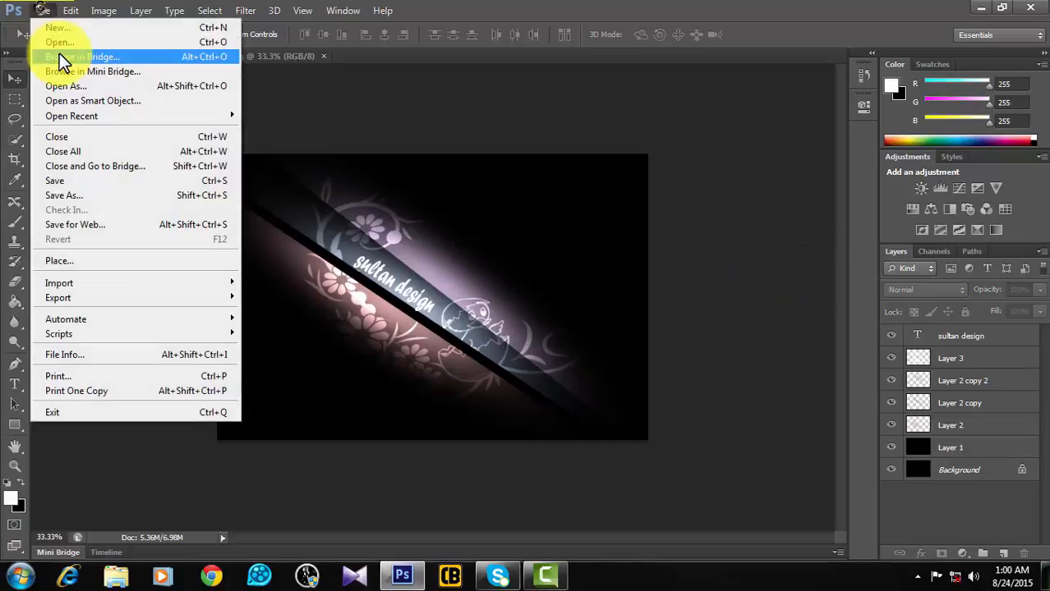
{"action": "left_click", "coordinate": [70, 195]}
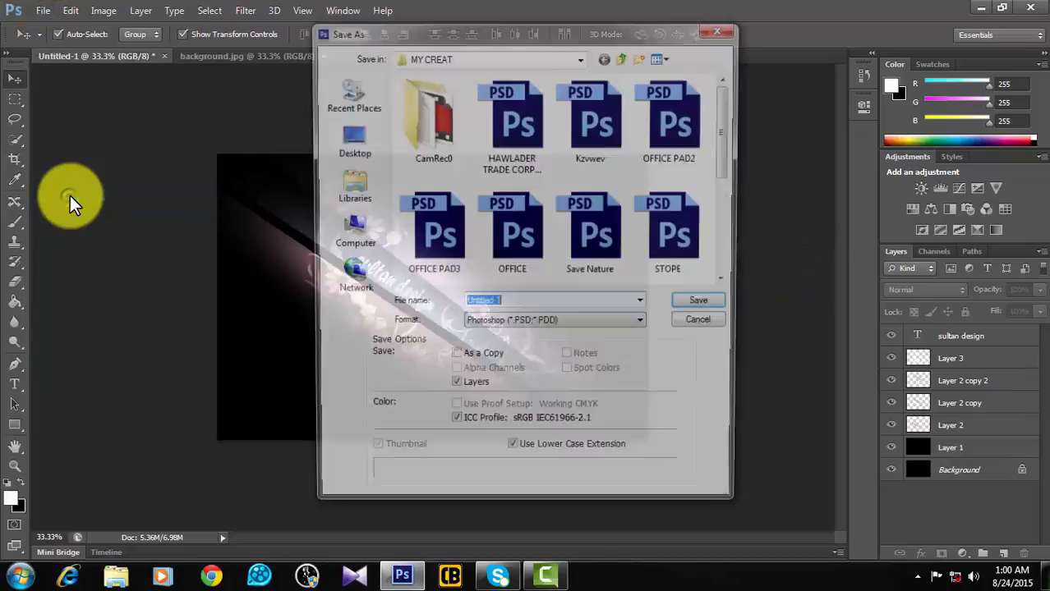
{"action": "left_click", "coordinate": [376, 143]}
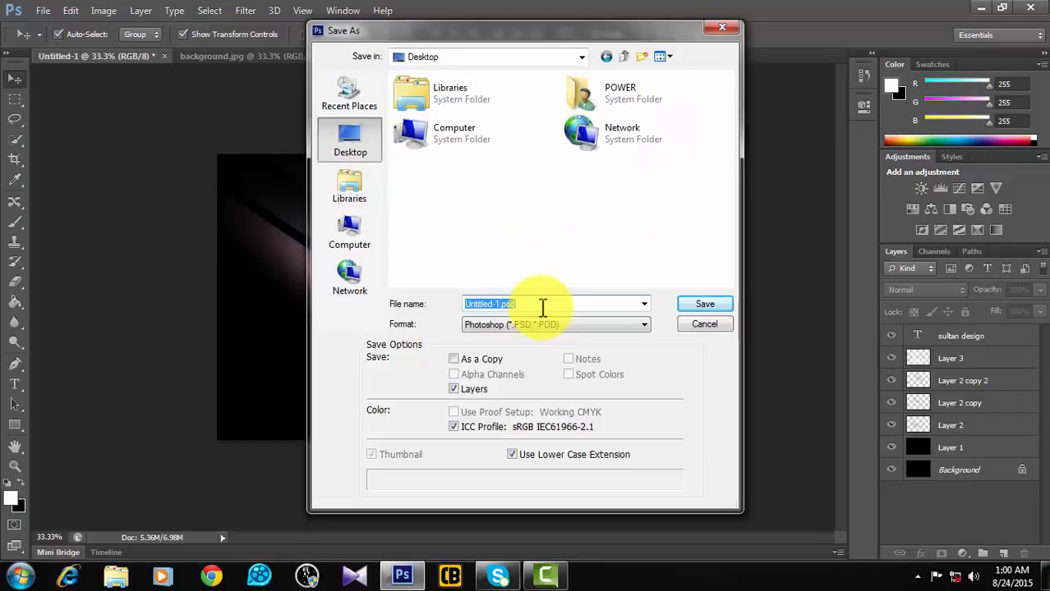
{"action": "type", "text": "sultan"}
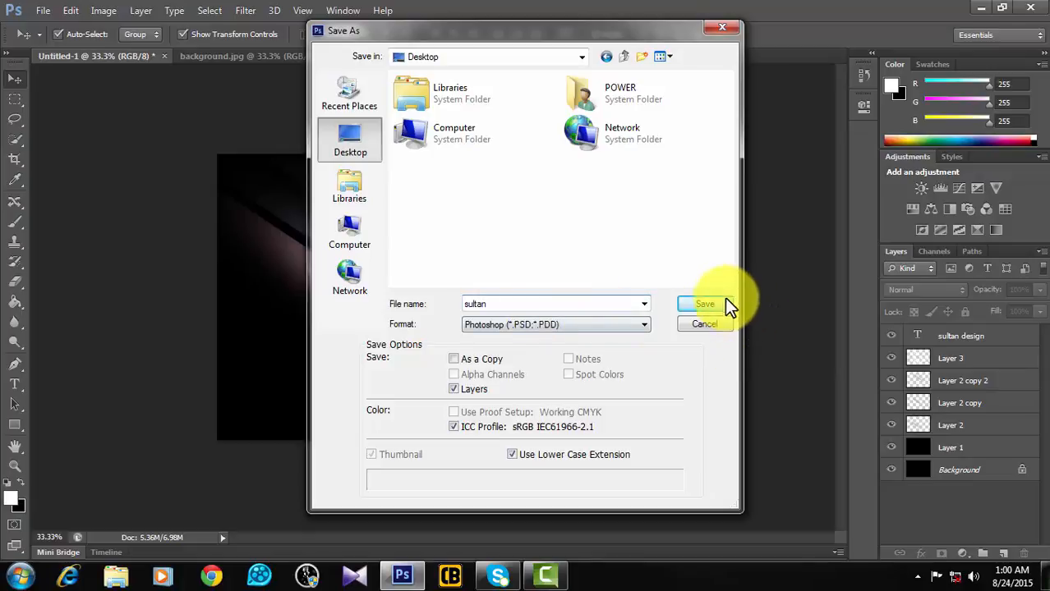
{"action": "left_click", "coordinate": [630, 325]}
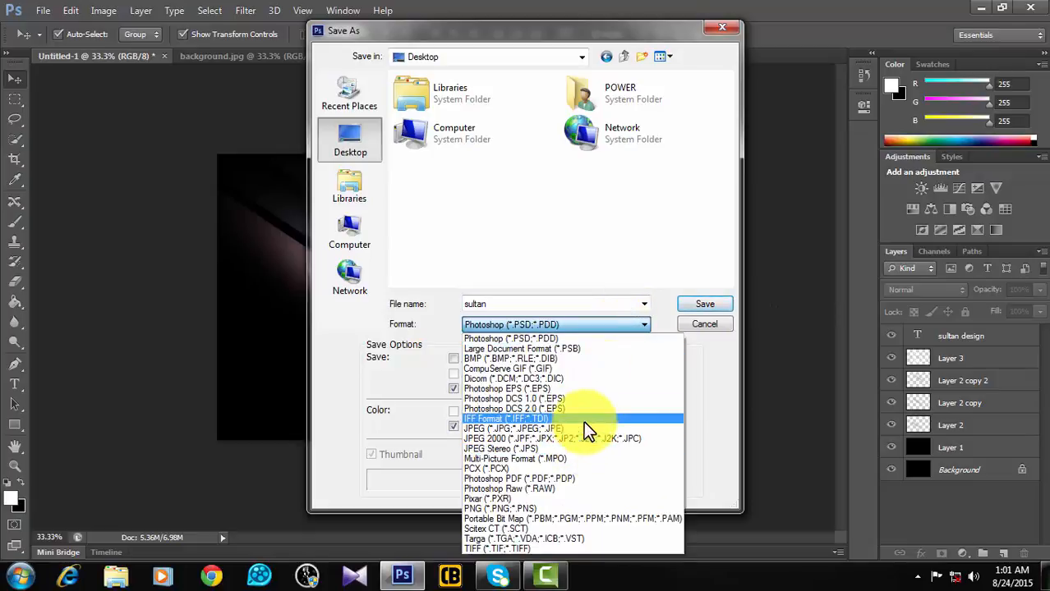
{"action": "left_click", "coordinate": [585, 423]}
{"action": "left_click", "coordinate": [703, 304]}
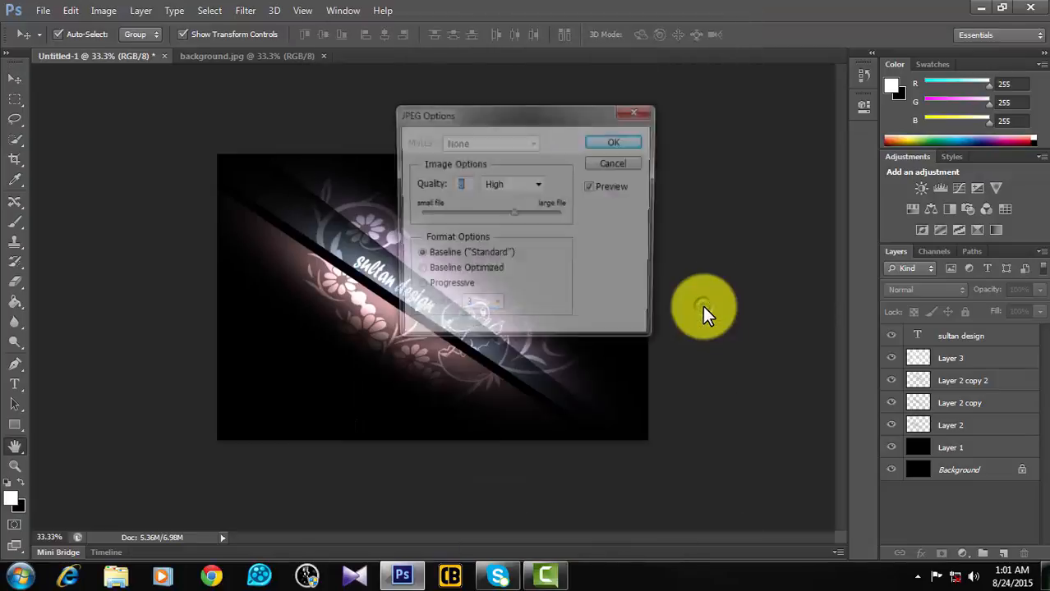
{"action": "left_click", "coordinate": [625, 140]}
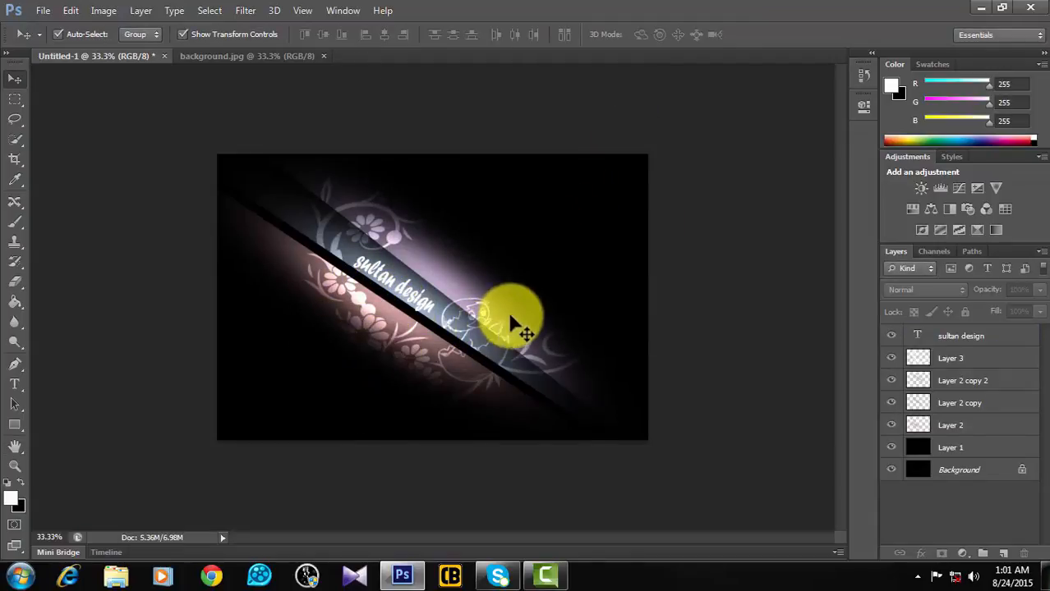
Quit Photoshop without saving the changes to the Untitled-1 document.
{"action": "left_click", "coordinate": [1030, 6]}
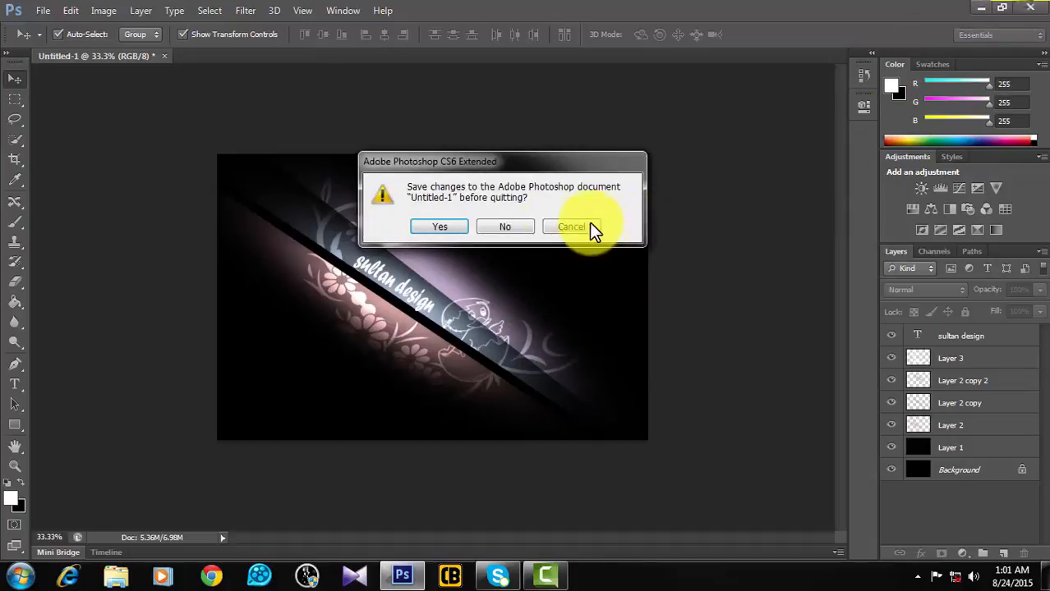
{"action": "left_click", "coordinate": [506, 232]}
{"action": "left_click", "coordinate": [547, 576]}
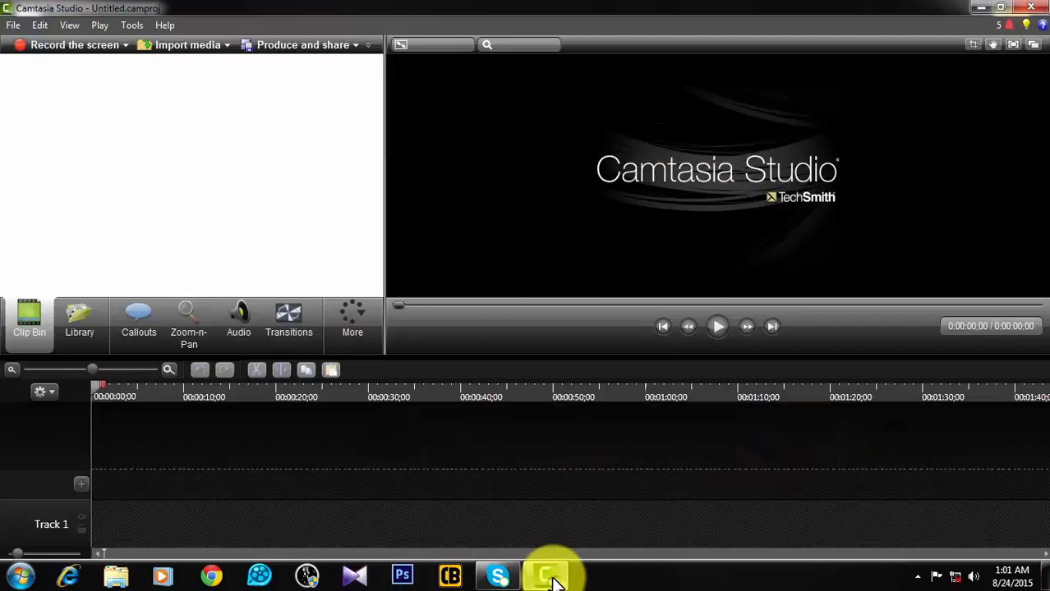
{"action": "left_click", "coordinate": [552, 579]}
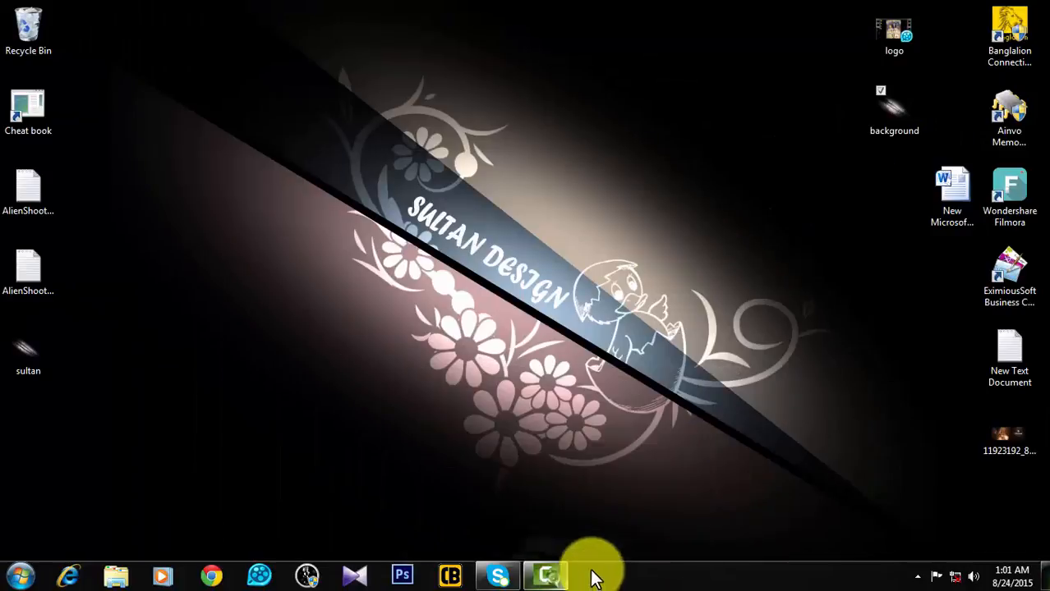
{"action": "left_click", "coordinate": [917, 578]}
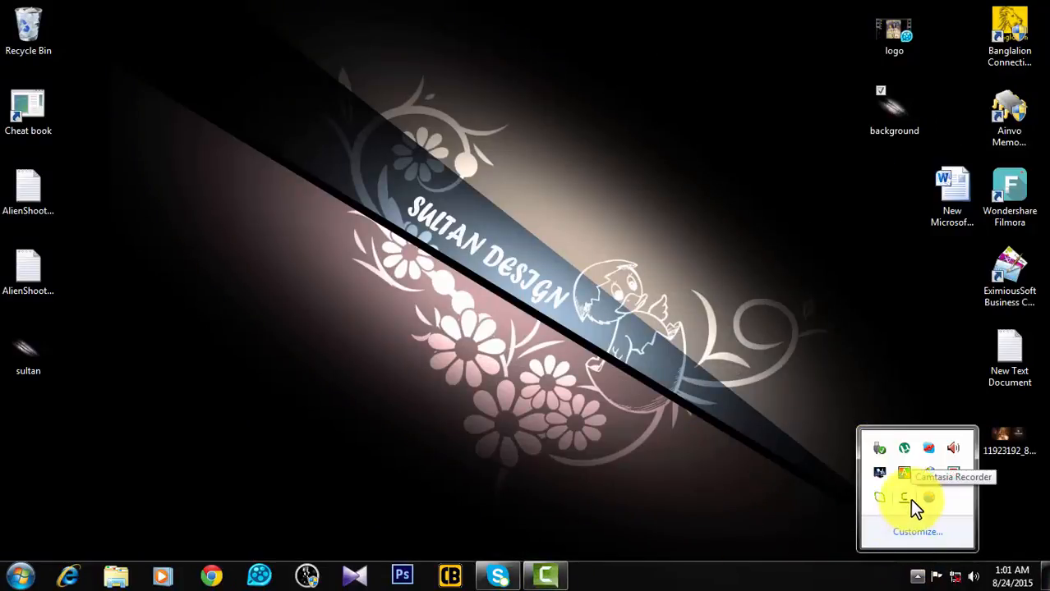